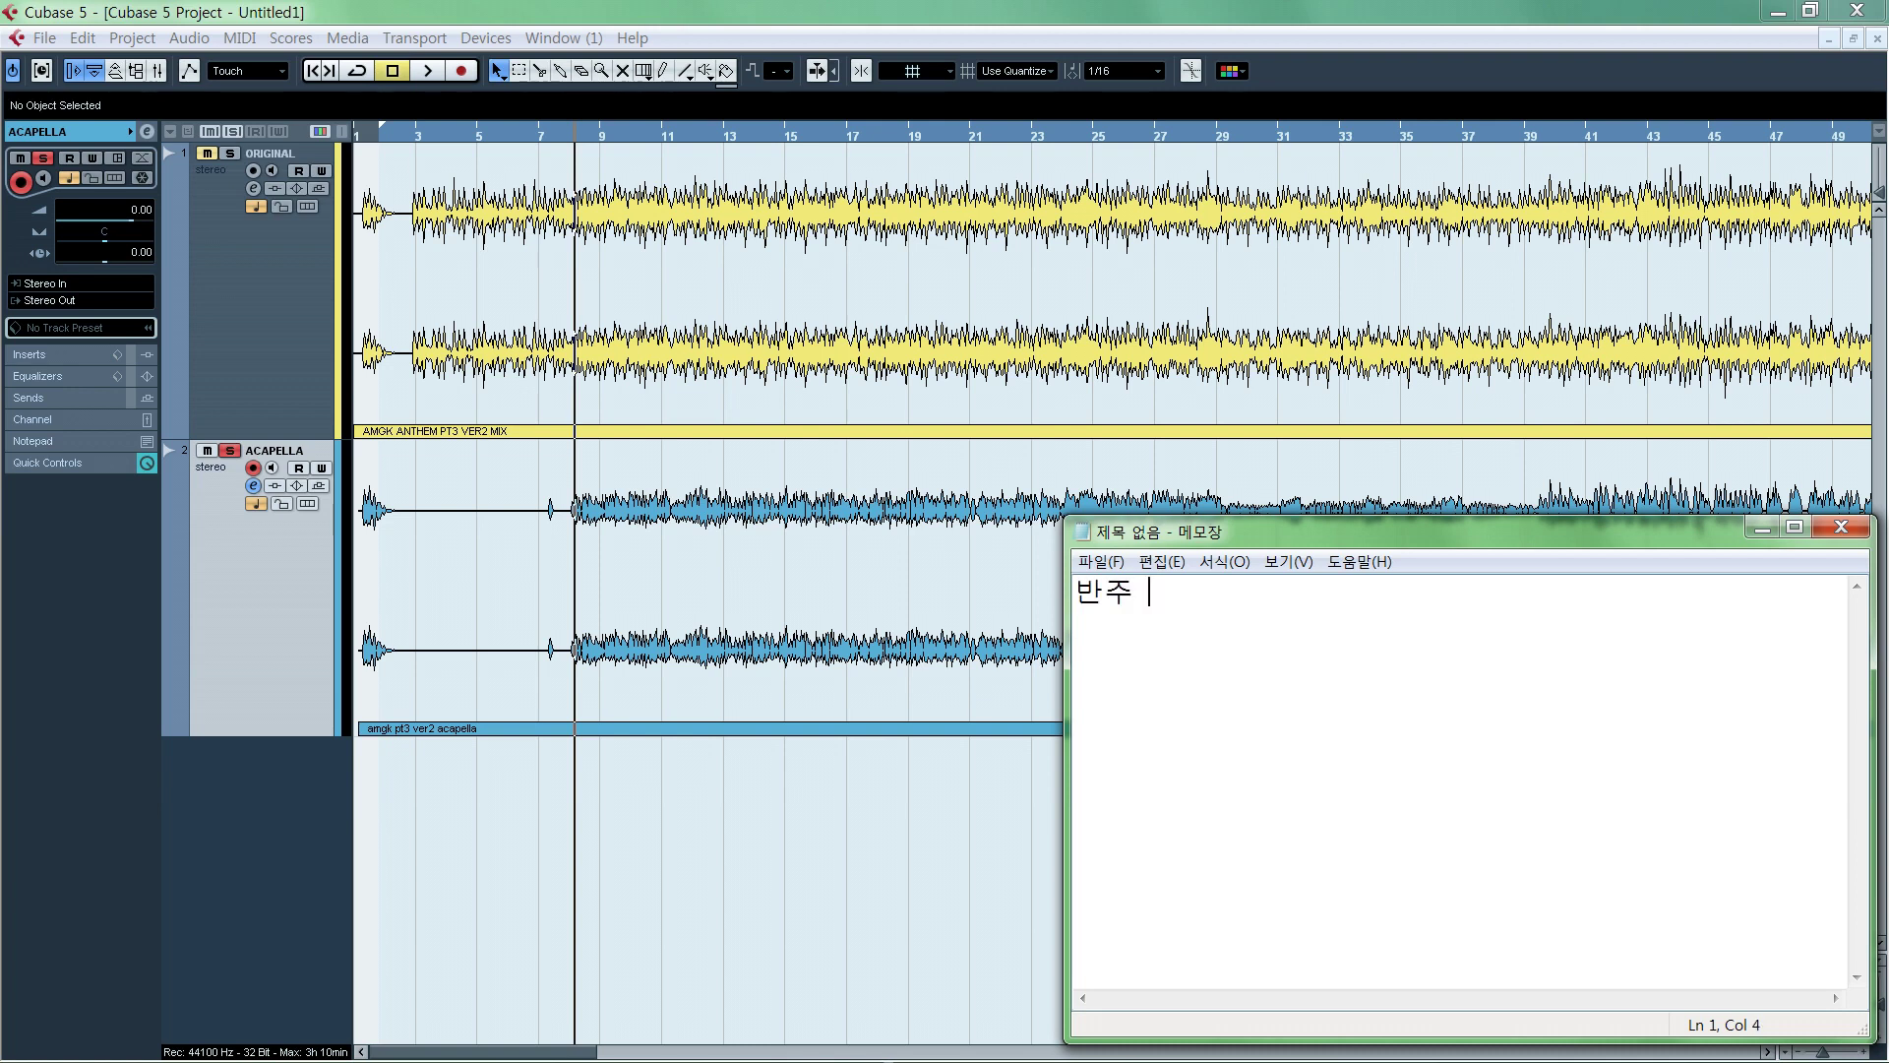
Complete the note's first line as "반주 INSTRUMENTAL" and add the line "A곡 반주 노래방 유튜브".
text(NSTRUMENTALA곡 QKS)
key(BackSpace)
key(BackSpace)
key(BackSpace)
key(Hangul)
text(반주)
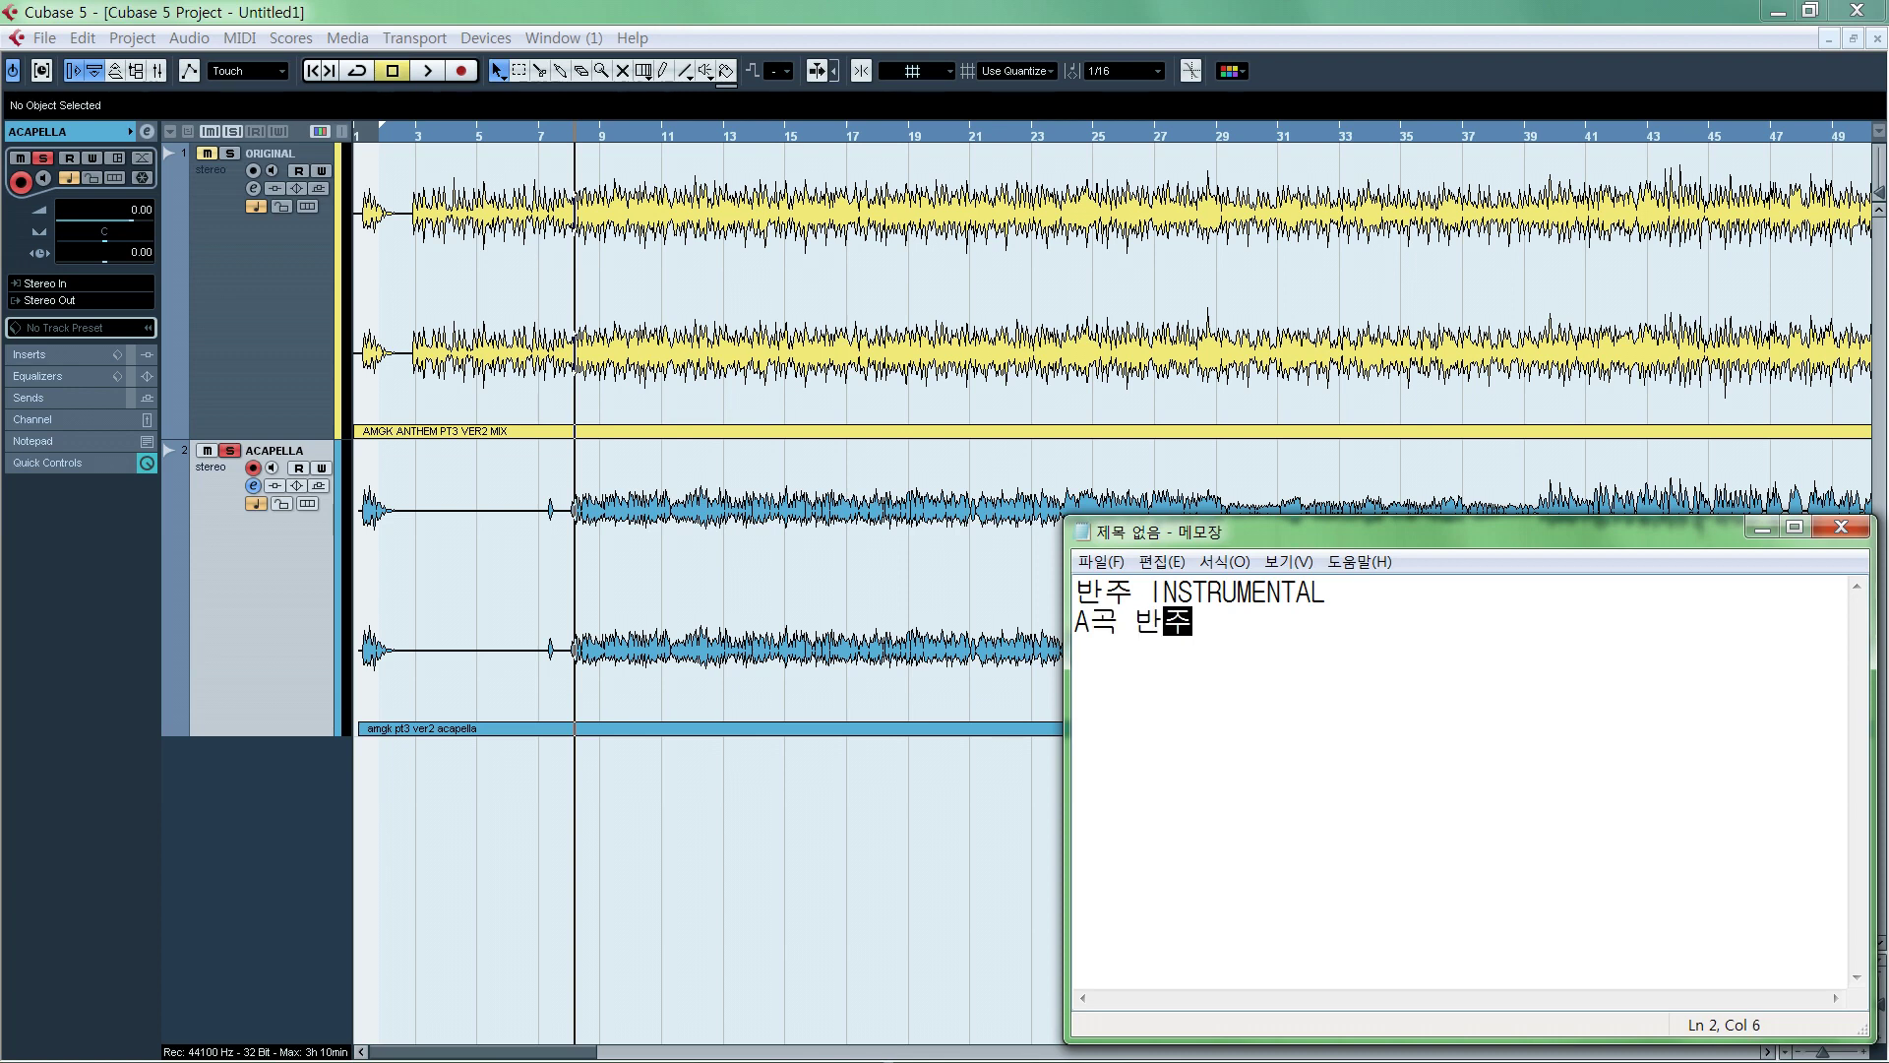
text( 노래방 유튜브)
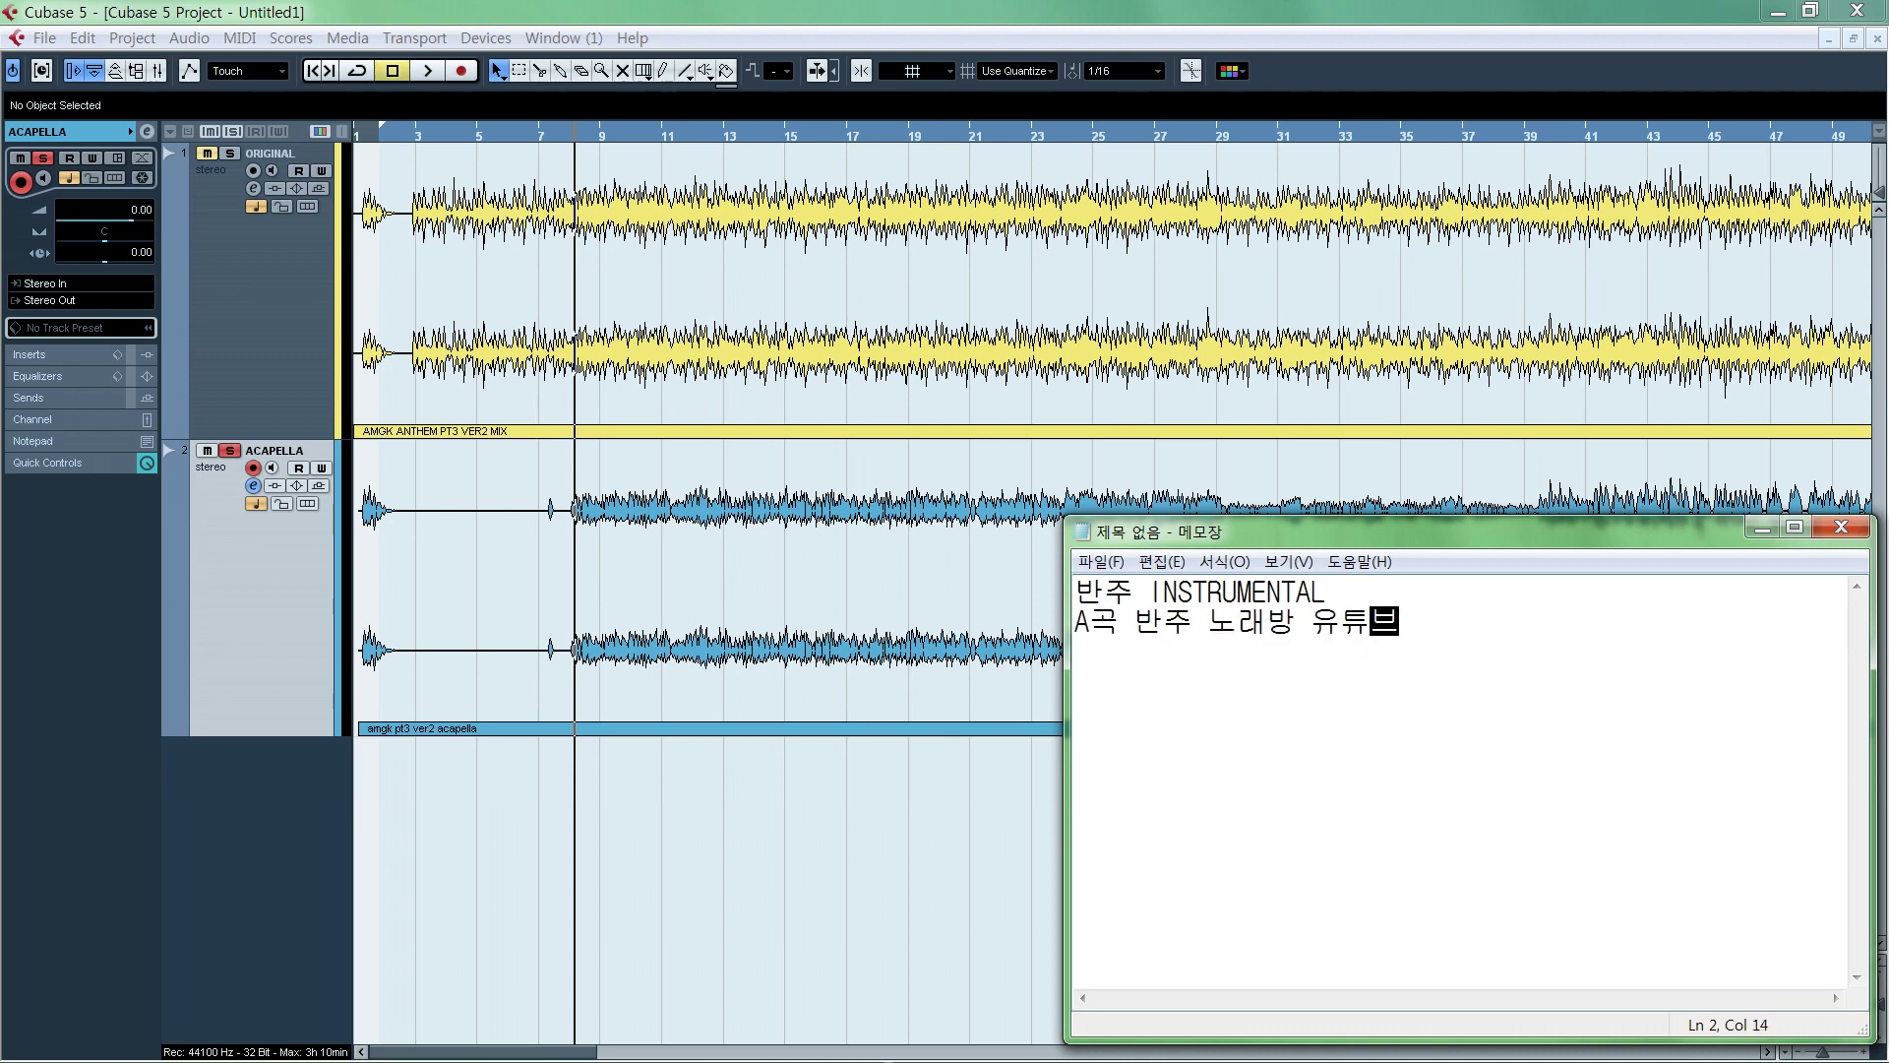
Add a third line to the note reading "정식 MR - 공개 발표".
key(Return)
text(정신)
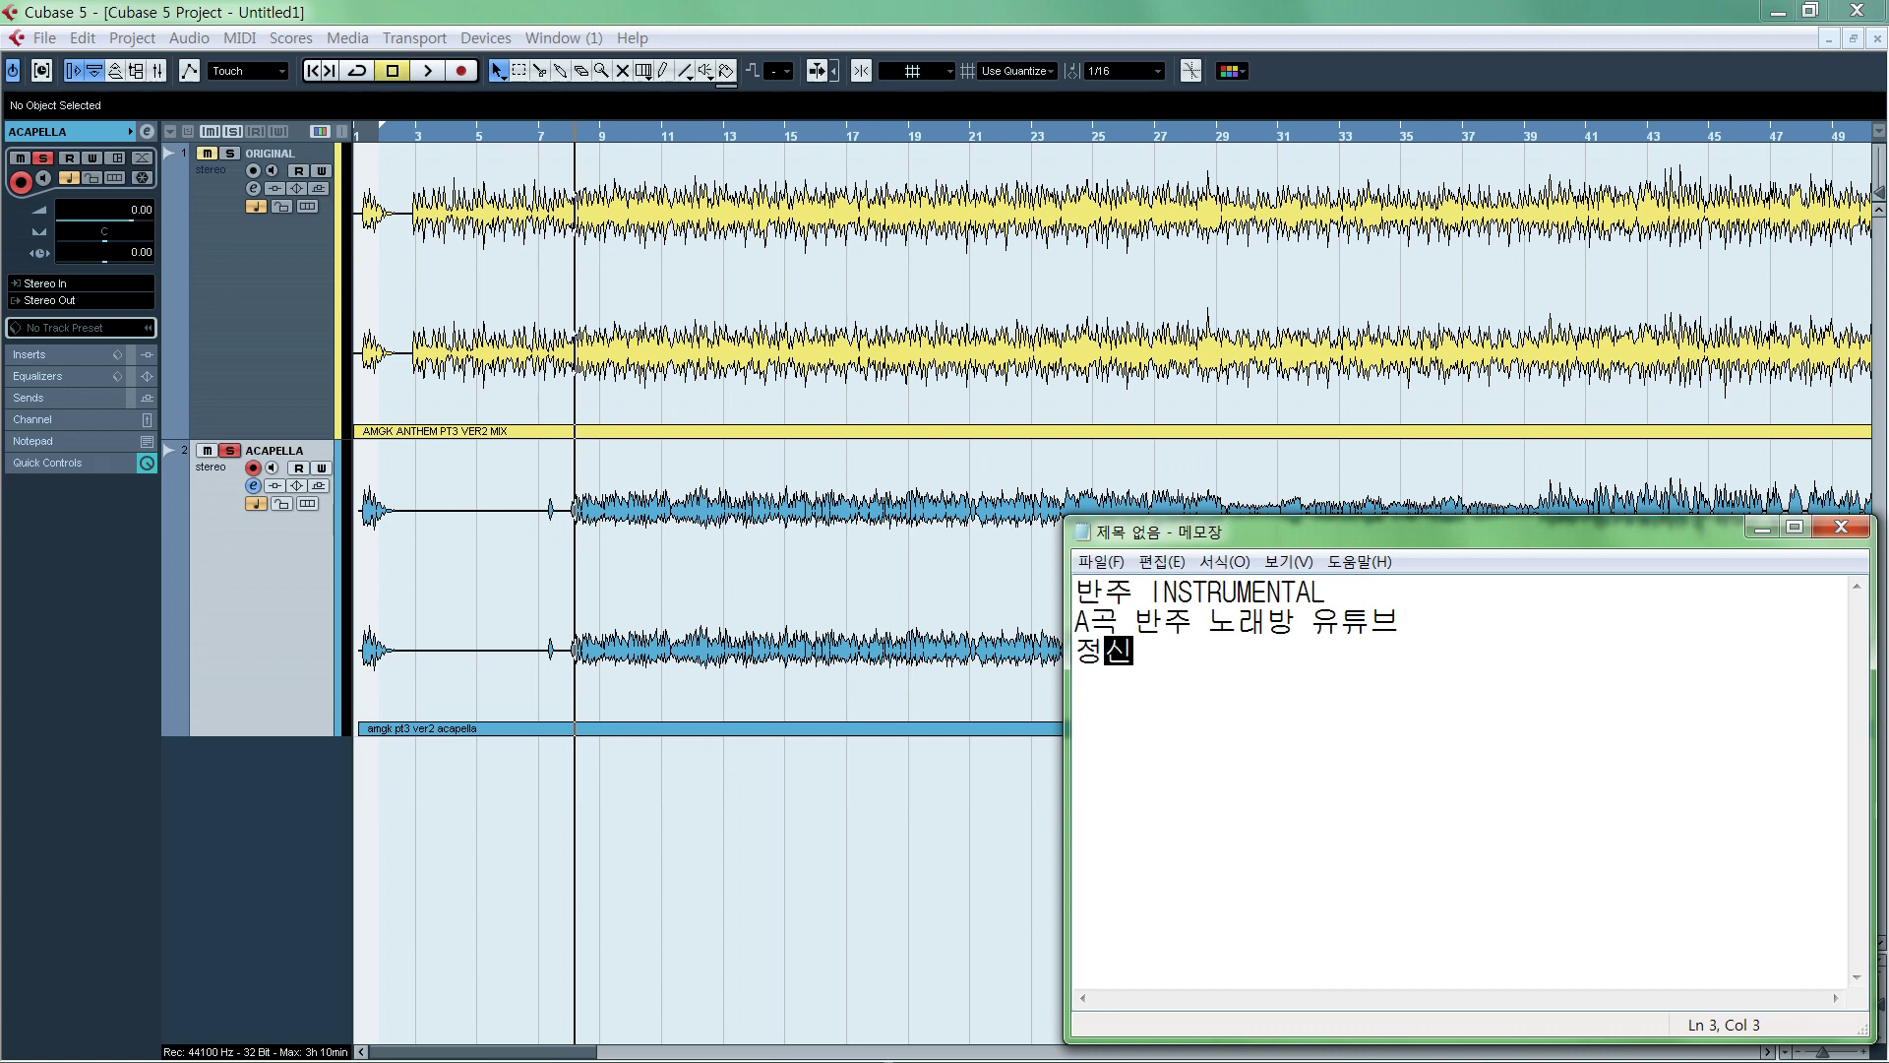
key(BackSpace)
text(식 MR)
text( - )
text(위대한)
key(BackSpace)
key(BackSpace)
key(BackSpace)
text(공개 발표)
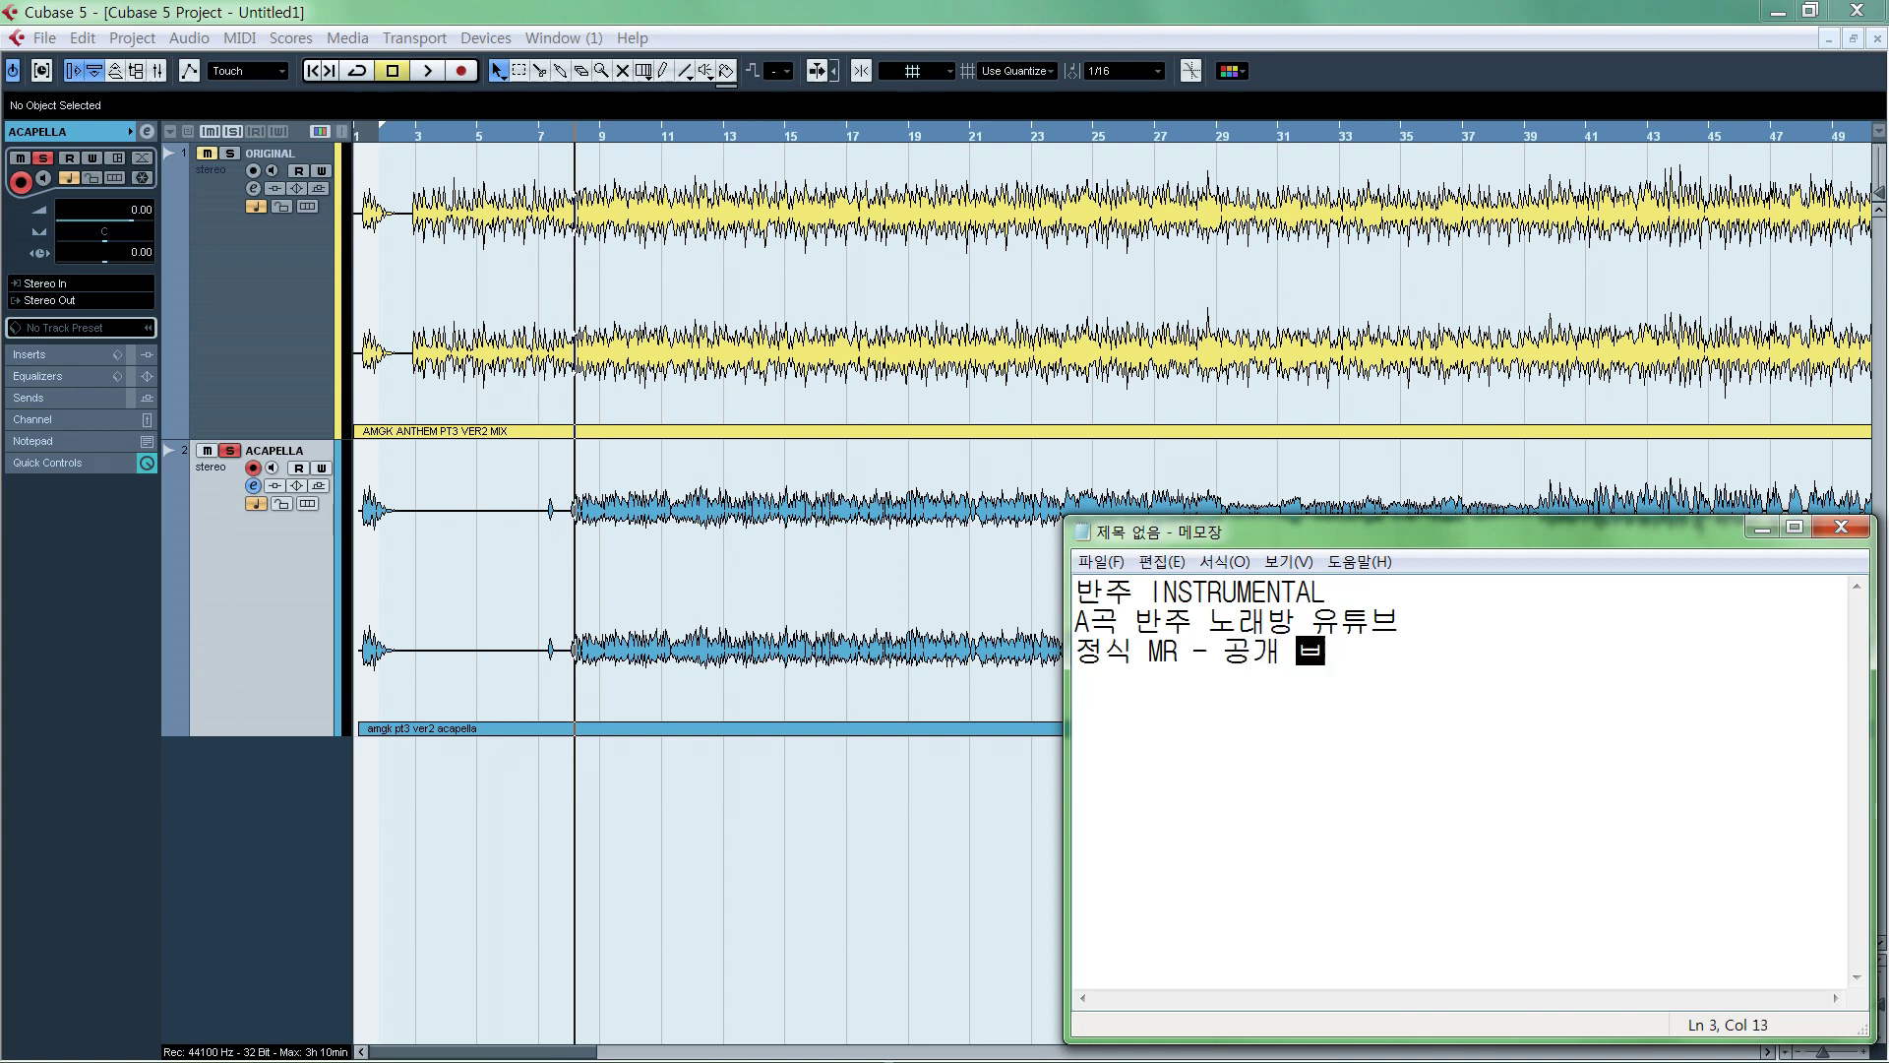
Add the line "-> MR업체 의뢰 MR 살 수 있음" to the note and leave a blank line below it.
key(Hangul)
text(-> ㅡㄱ)
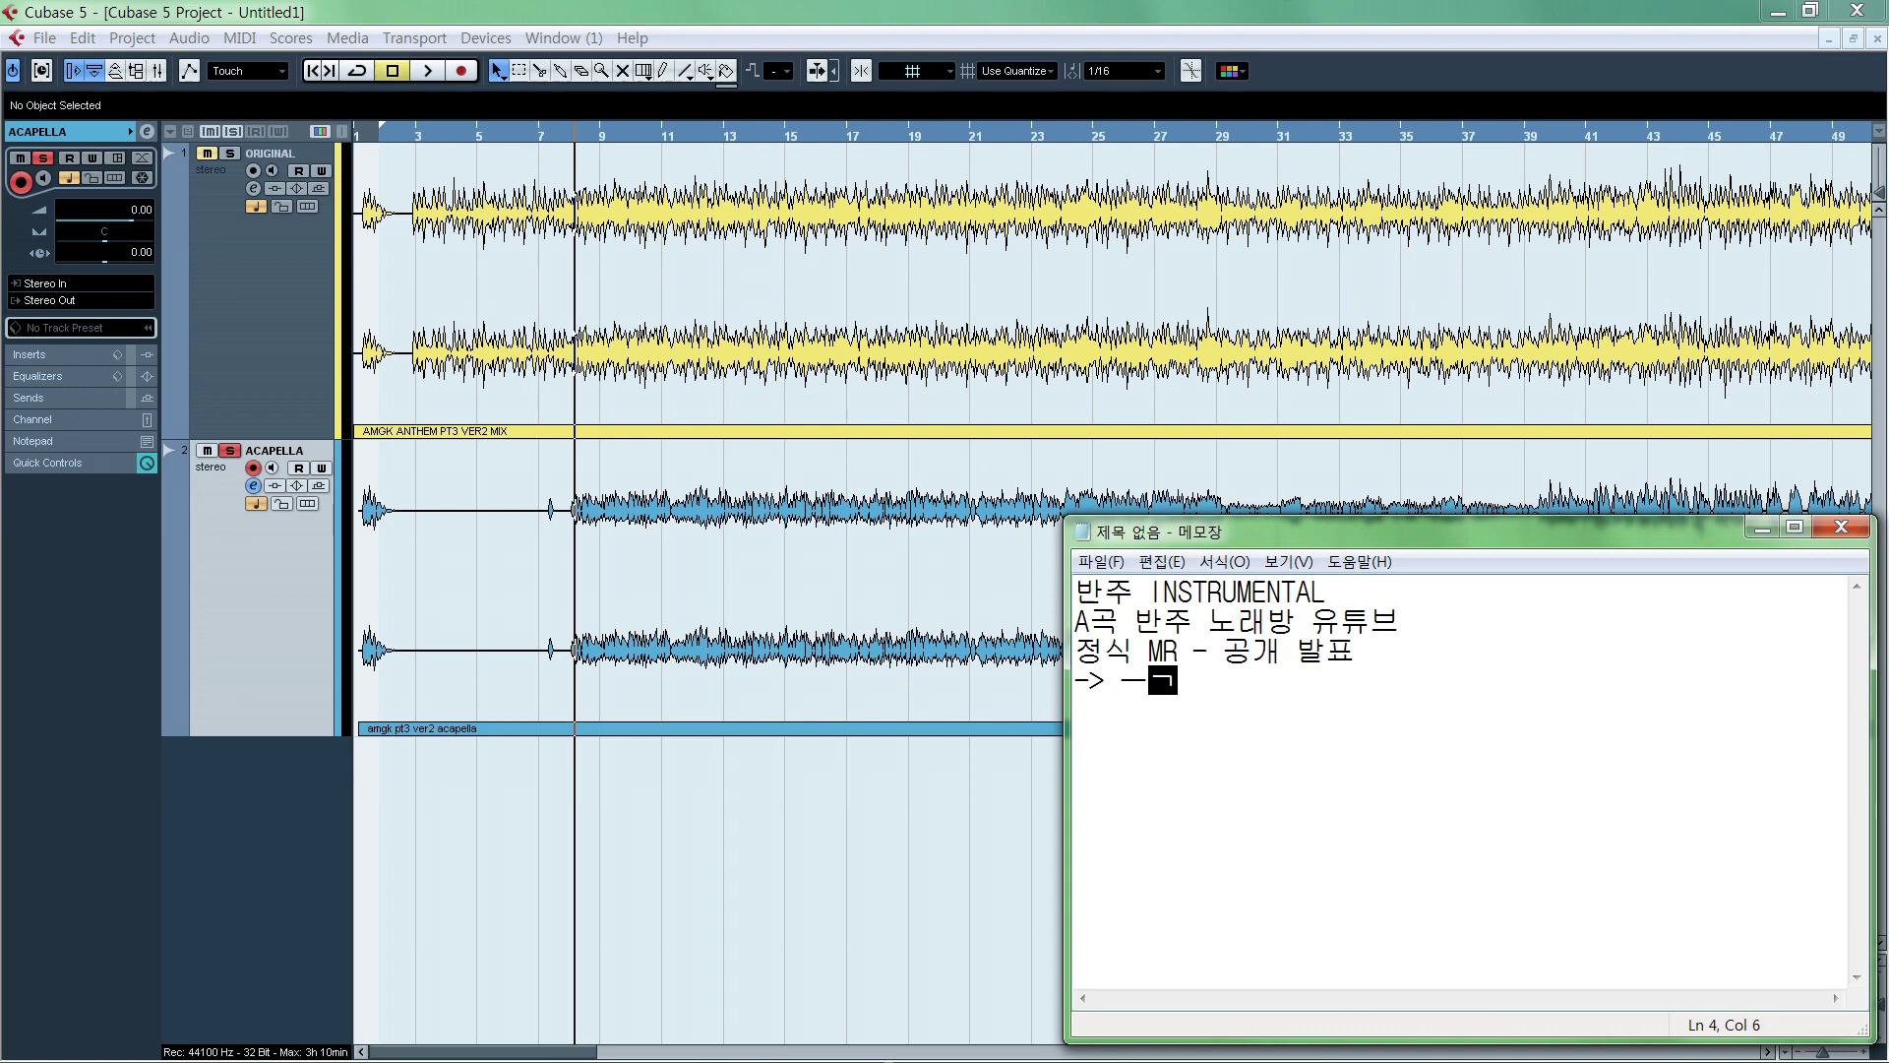
key(BackSpace)
key(BackSpace)
key(Hangul)
text(MR)
key(Hangul)
text(업체 의)
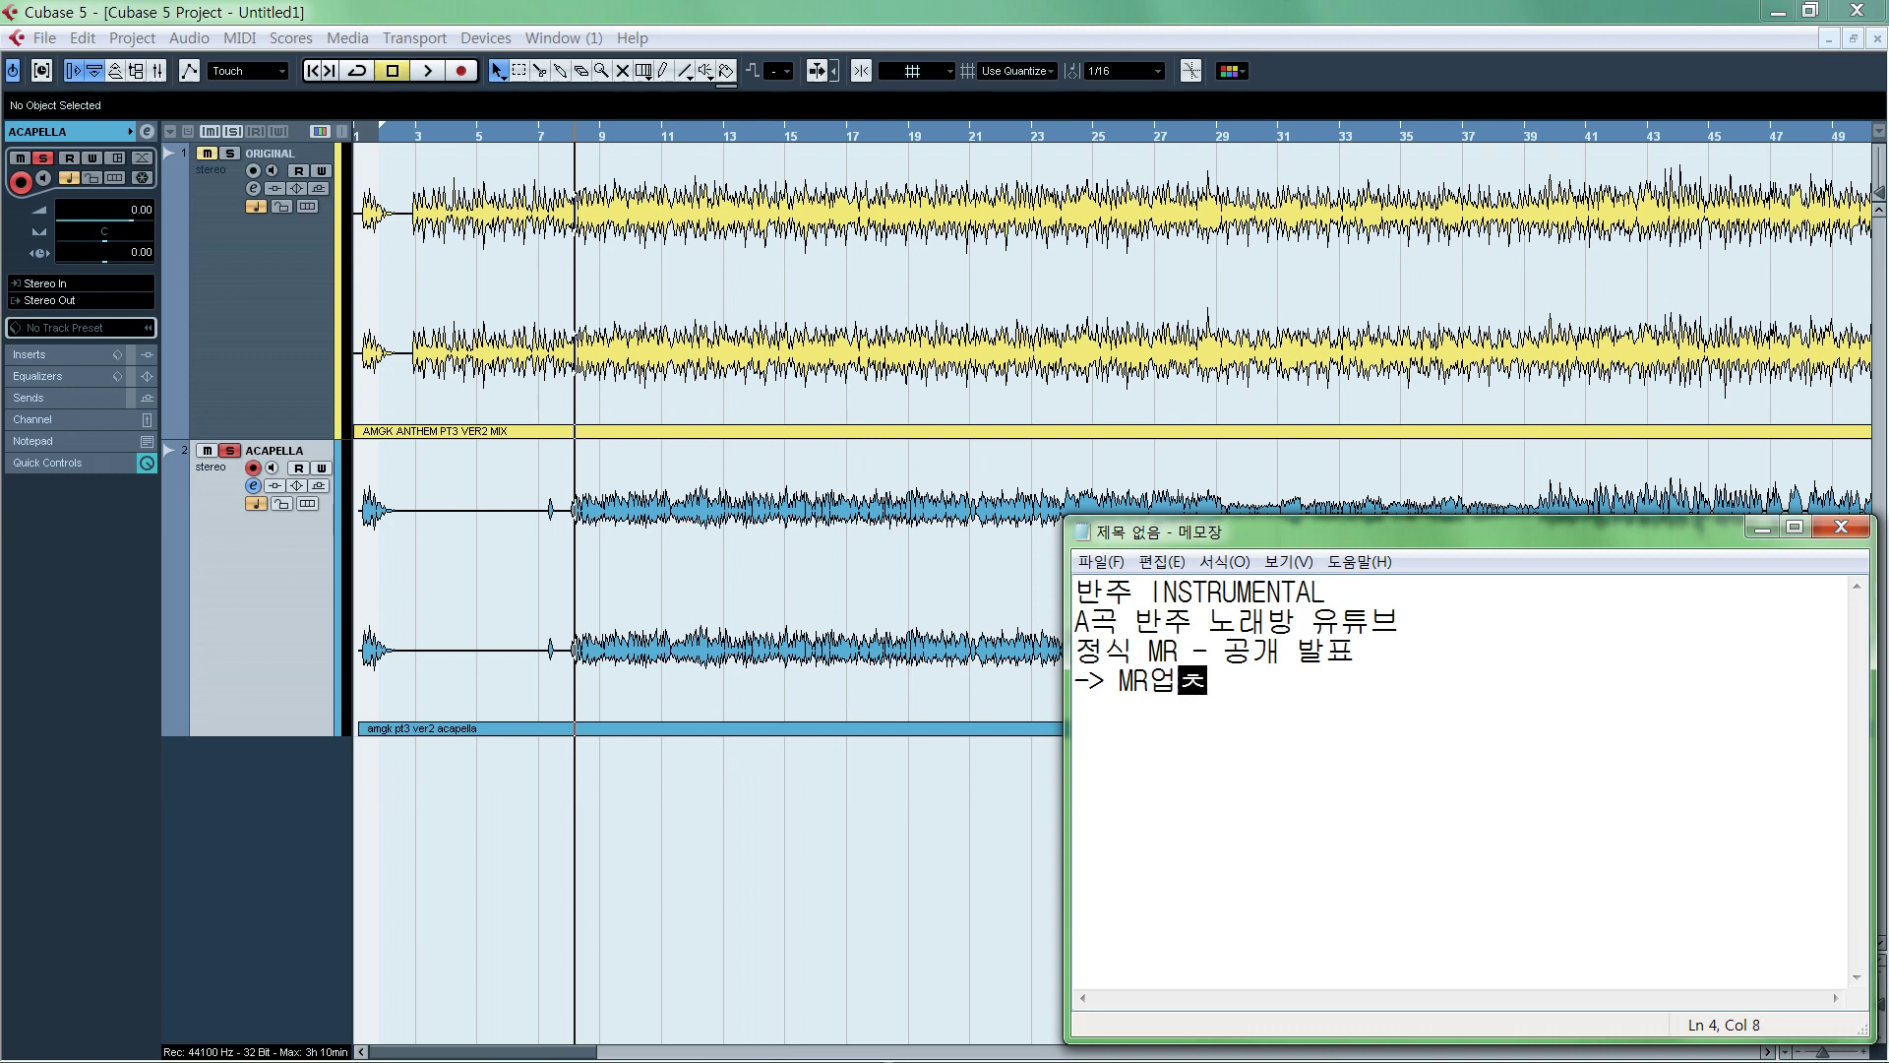
text(뢰)
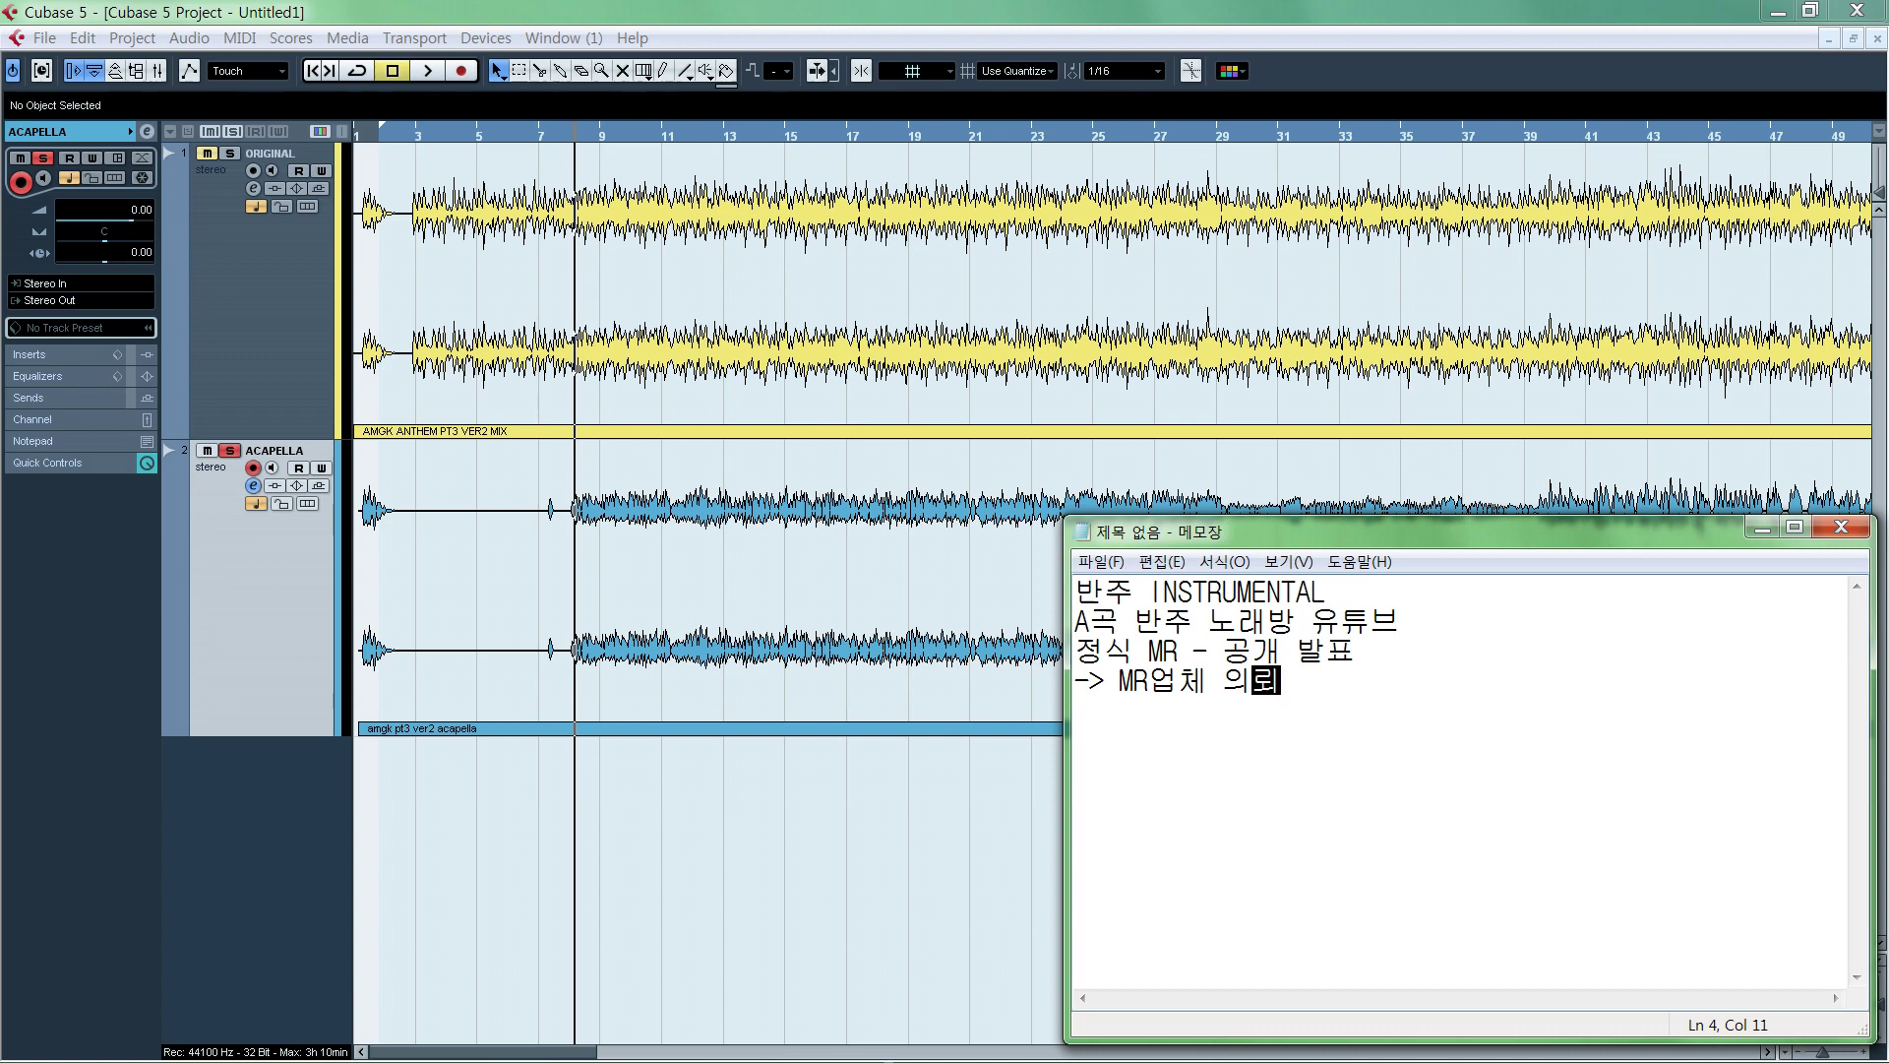
text(M)
text(R )
text(살 )
text(수 있음)
key(Return)
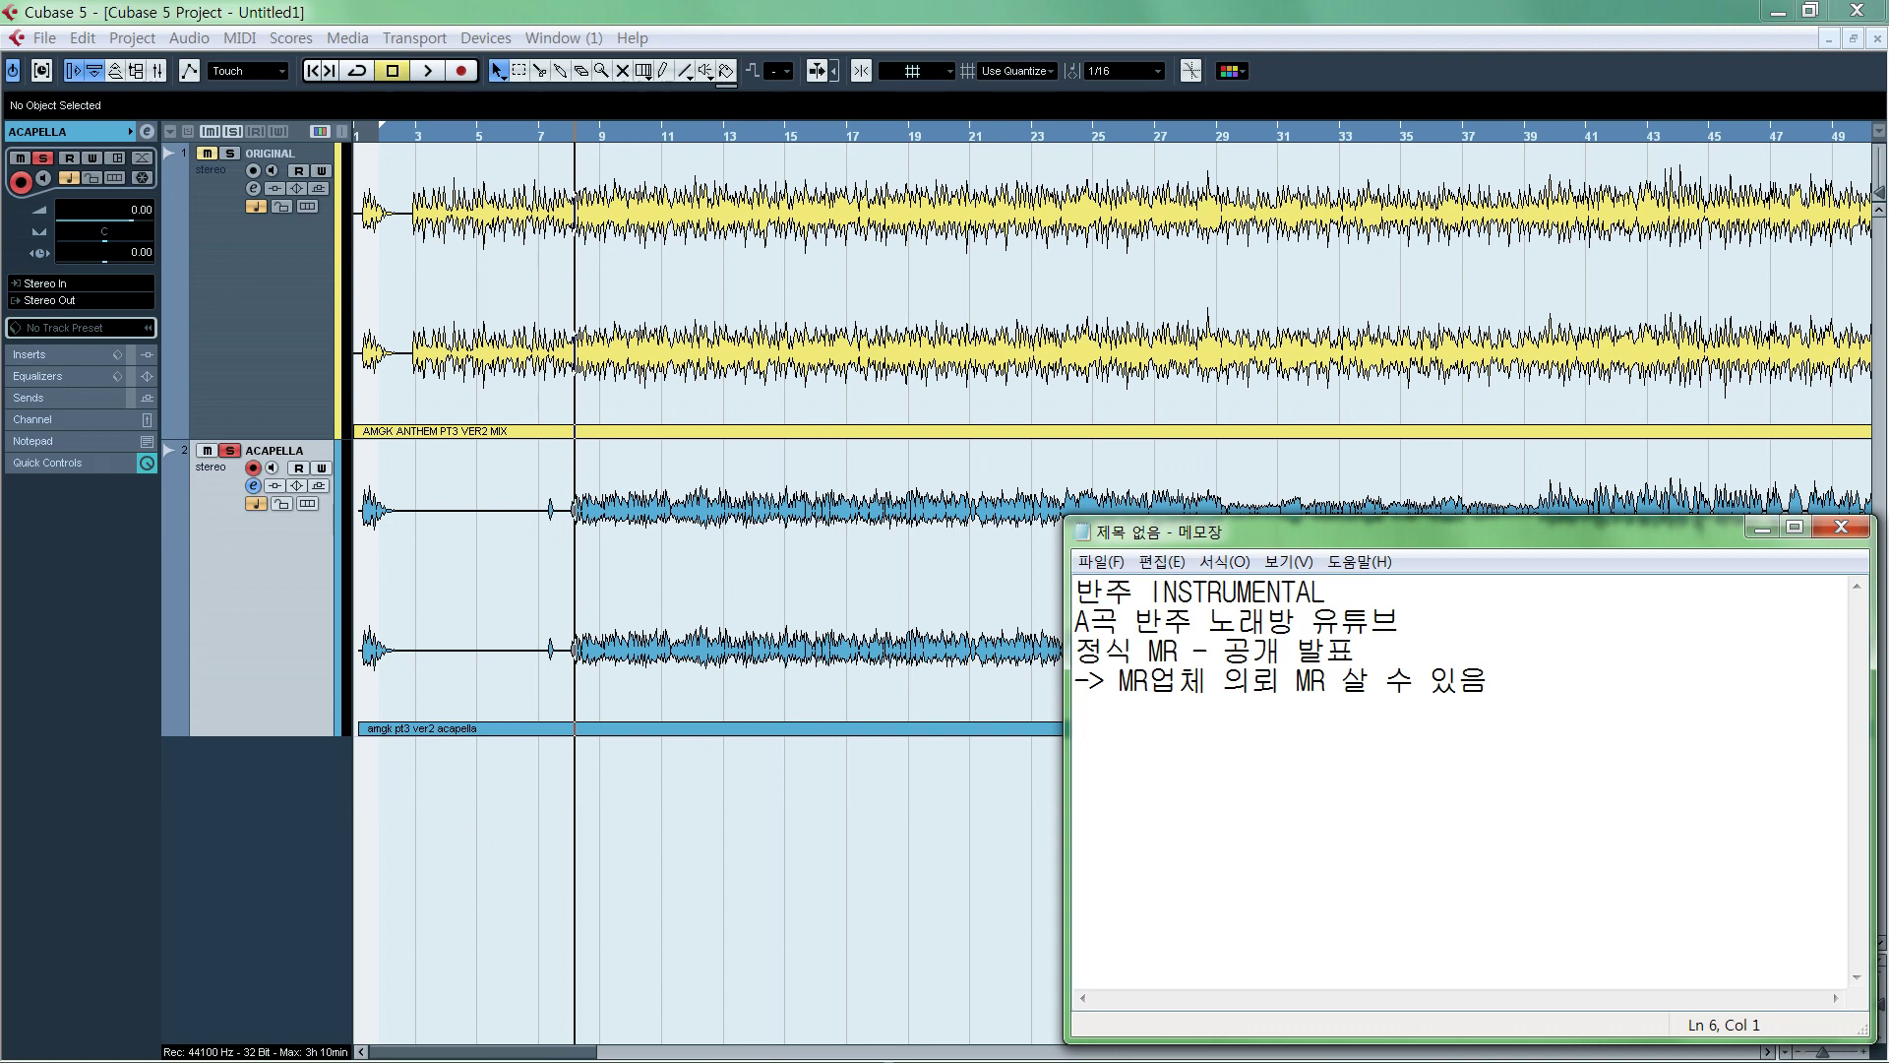
Start a new paragraph in the note reading "A곡 보컬 랩 지우는게".
text(A곡)
text( QHZJ)
key(BackSpace)
key(BackSpace)
key(BackSpace)
key(BackSpace)
text(보컬 랩 WLDN)
key(BackSpace)
key(BackSpace)
key(BackSpace)
key(BackSpace)
text(지우는게)
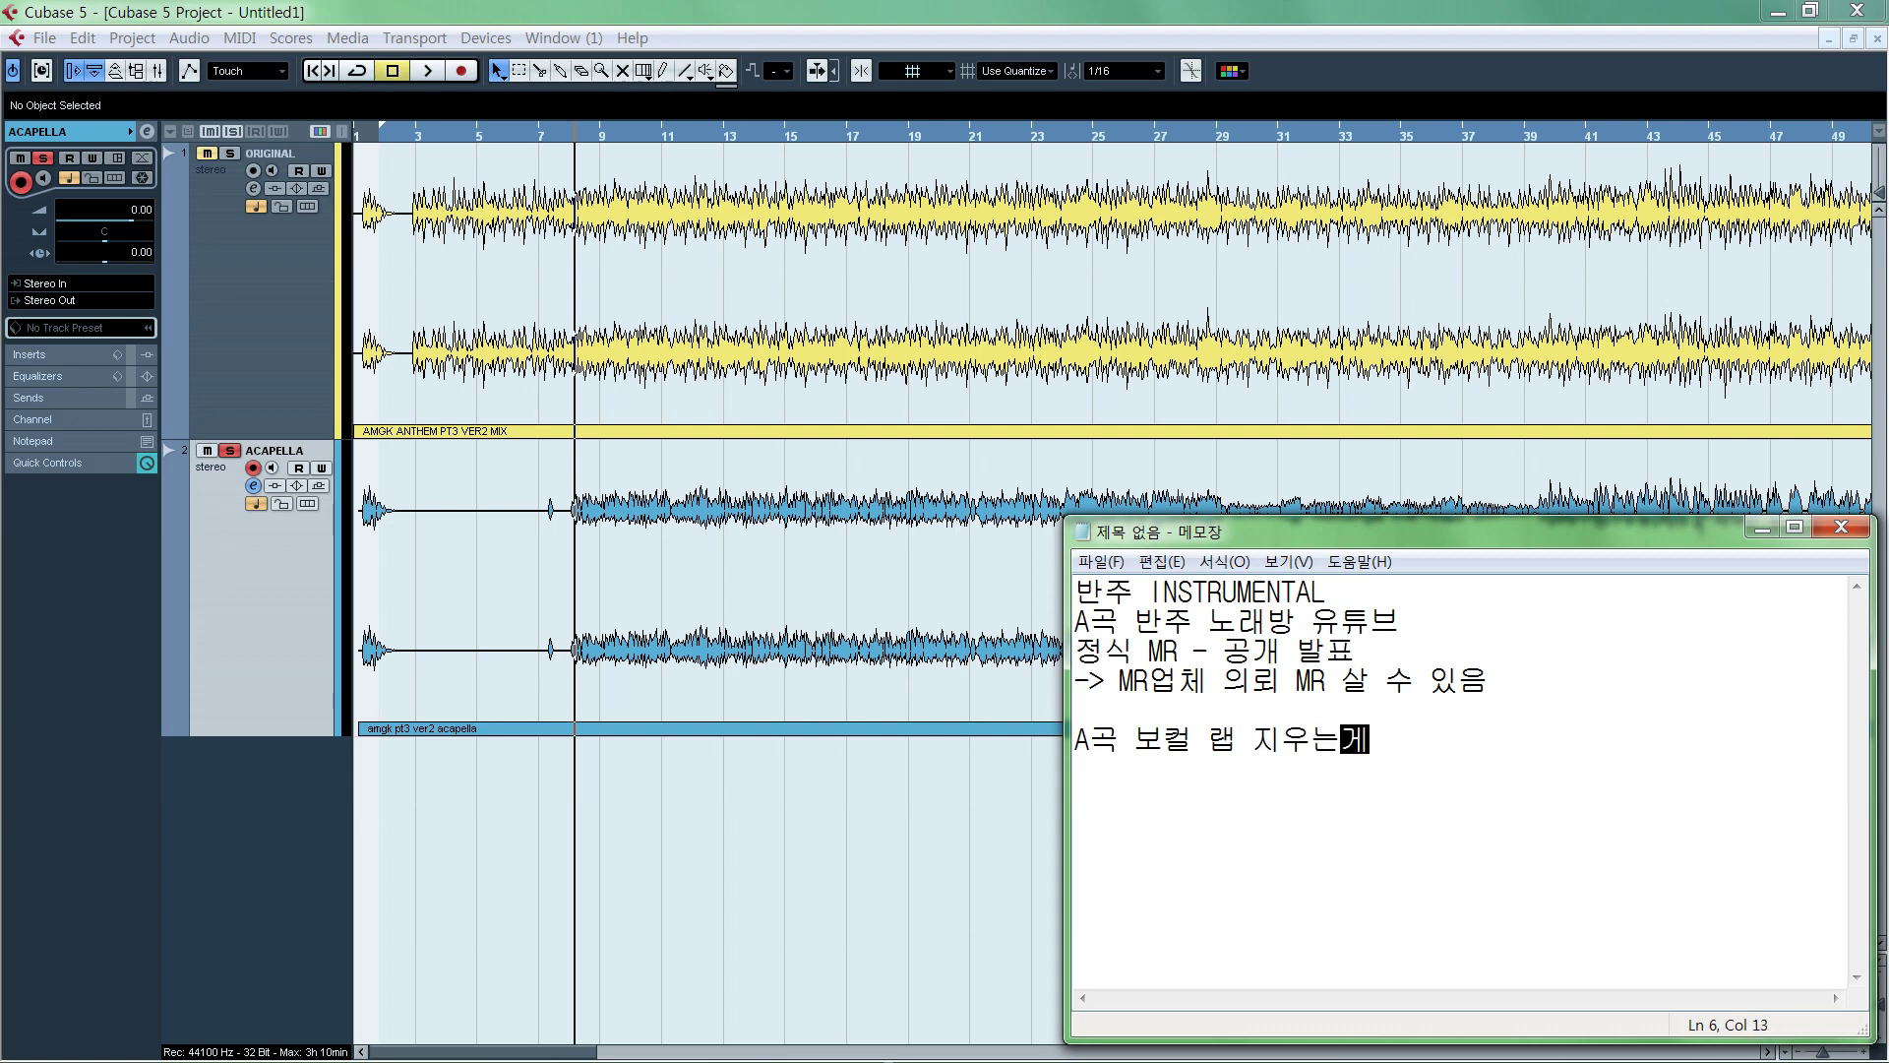
End the "A곡 보컬 랩 지우는게" line with "X" and write "지우" on the line below.
text( ㅈ)
text(WL)
key(BackSpace)
key(BackSpace)
key(BackSpace)
text(지우)
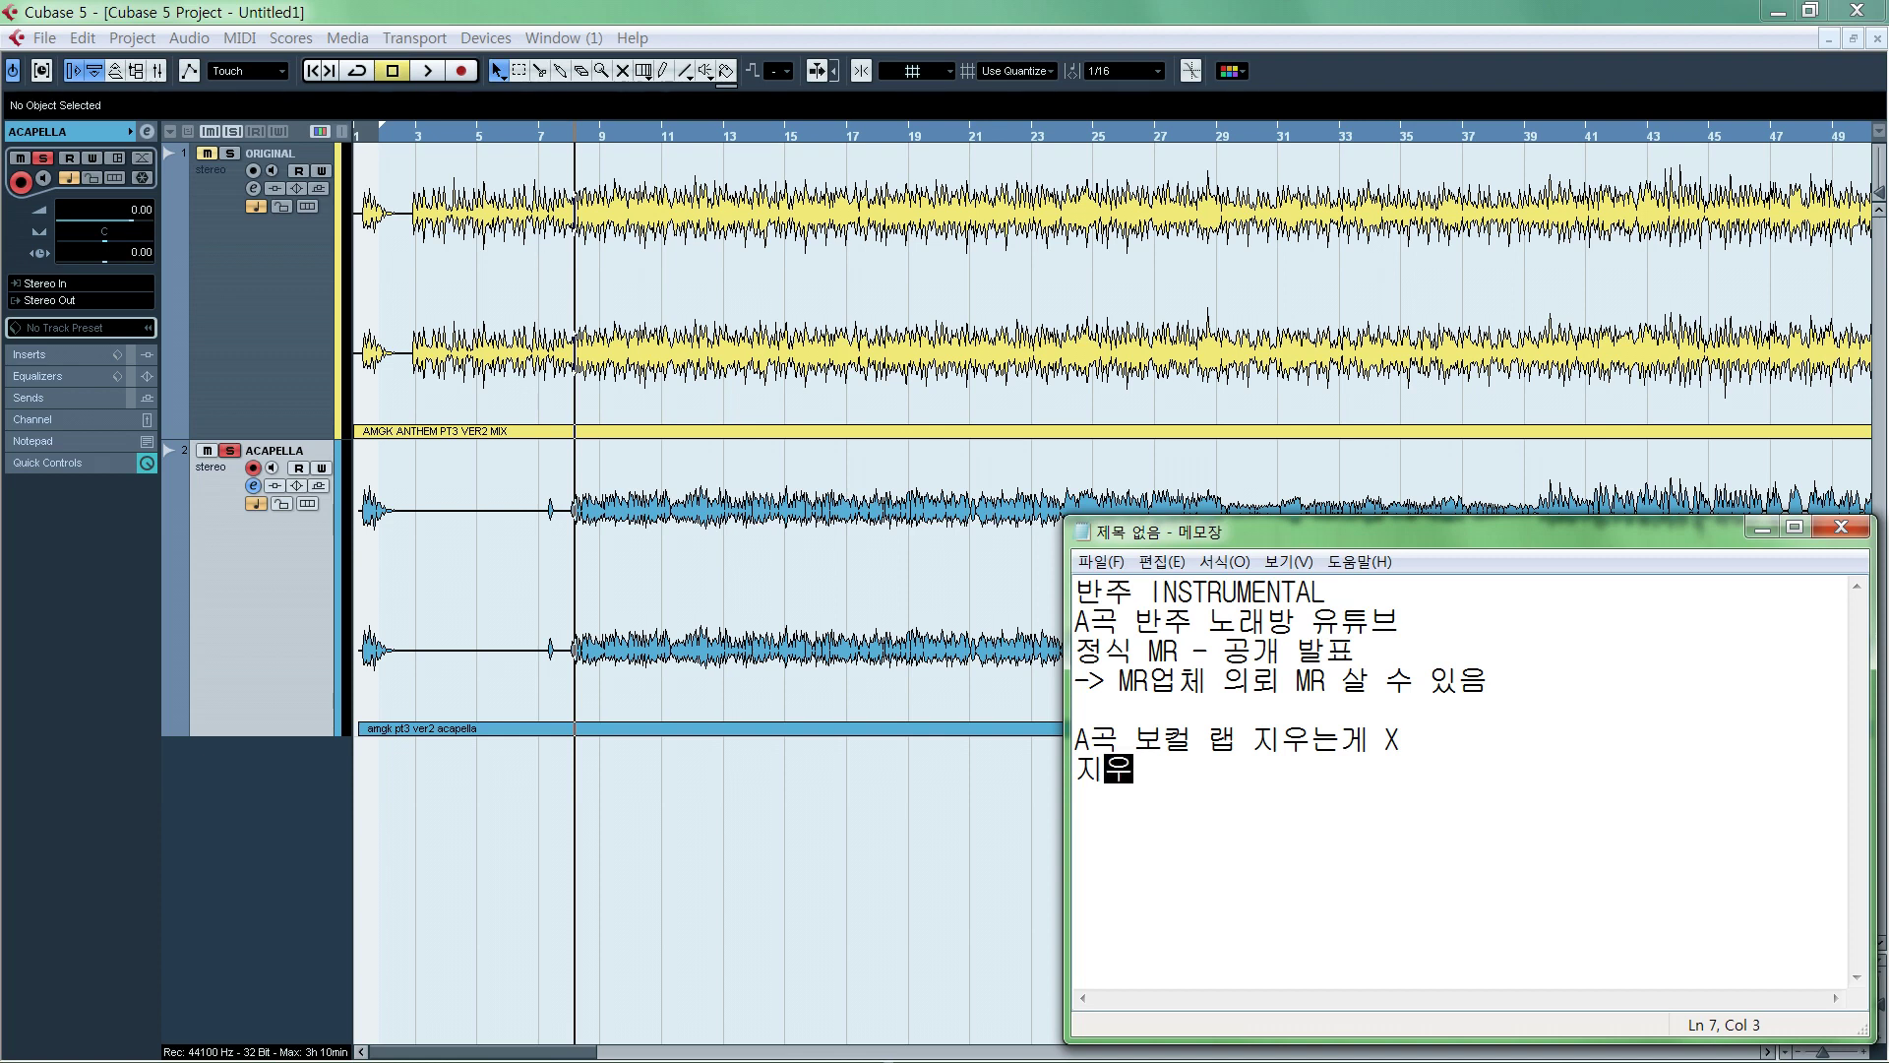
After a blank line, add "A곡 원곡 / 아카펠라(보컬 랩) -> 반주" to the note.
key(Return)
key(Return)
text(A곡 원곡)
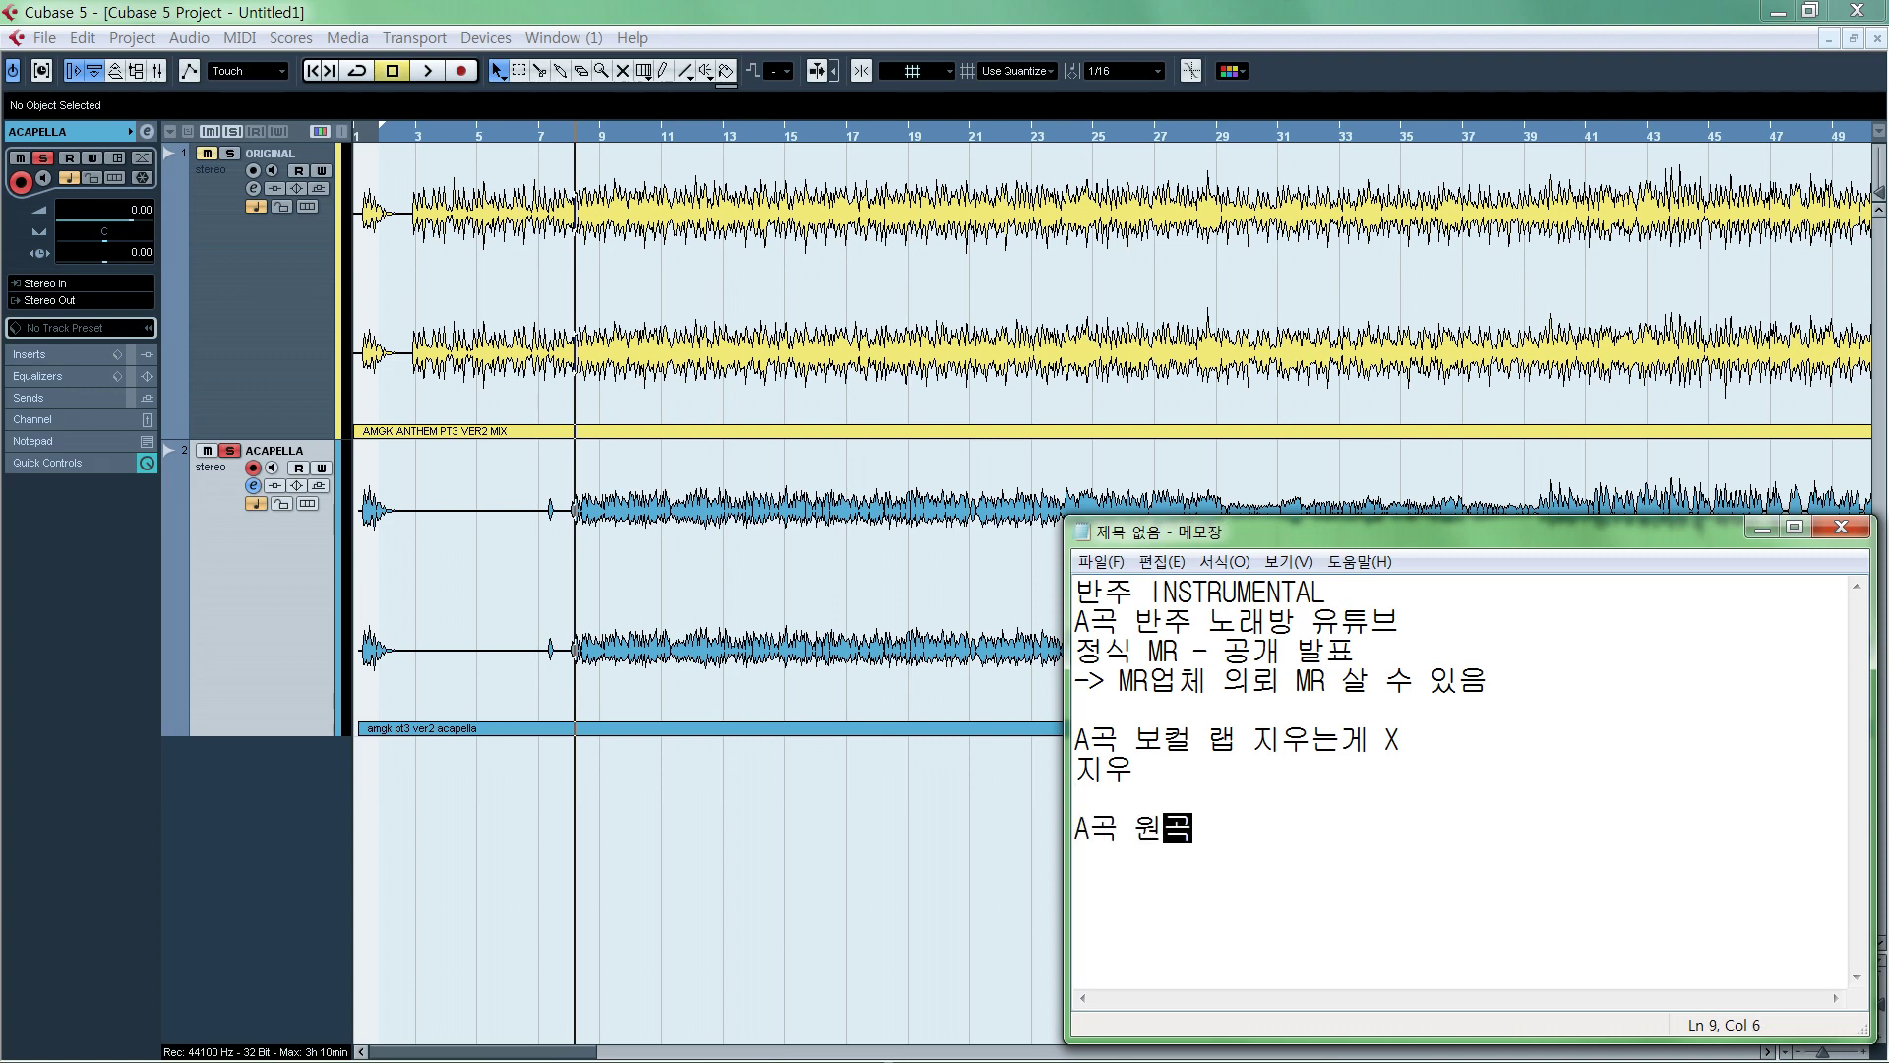
text( / 아카펠라)
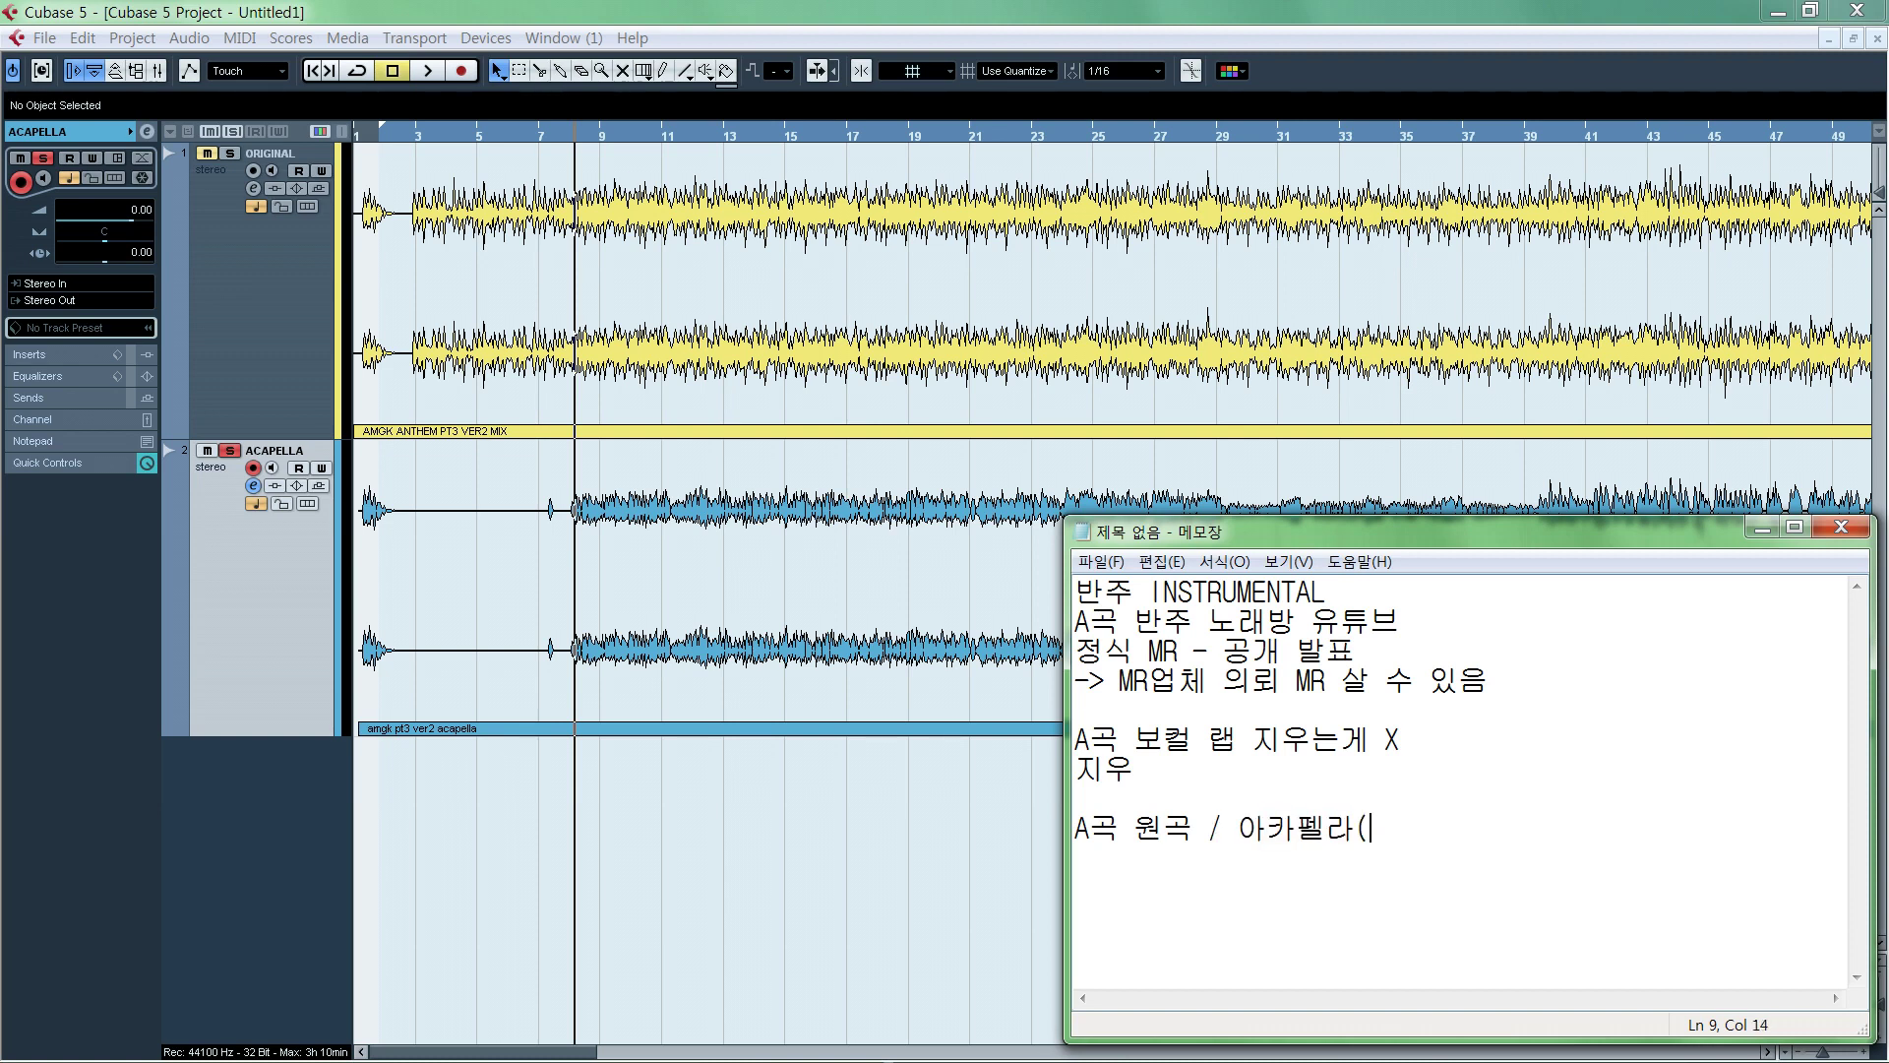
text((보컬 랩) ->)
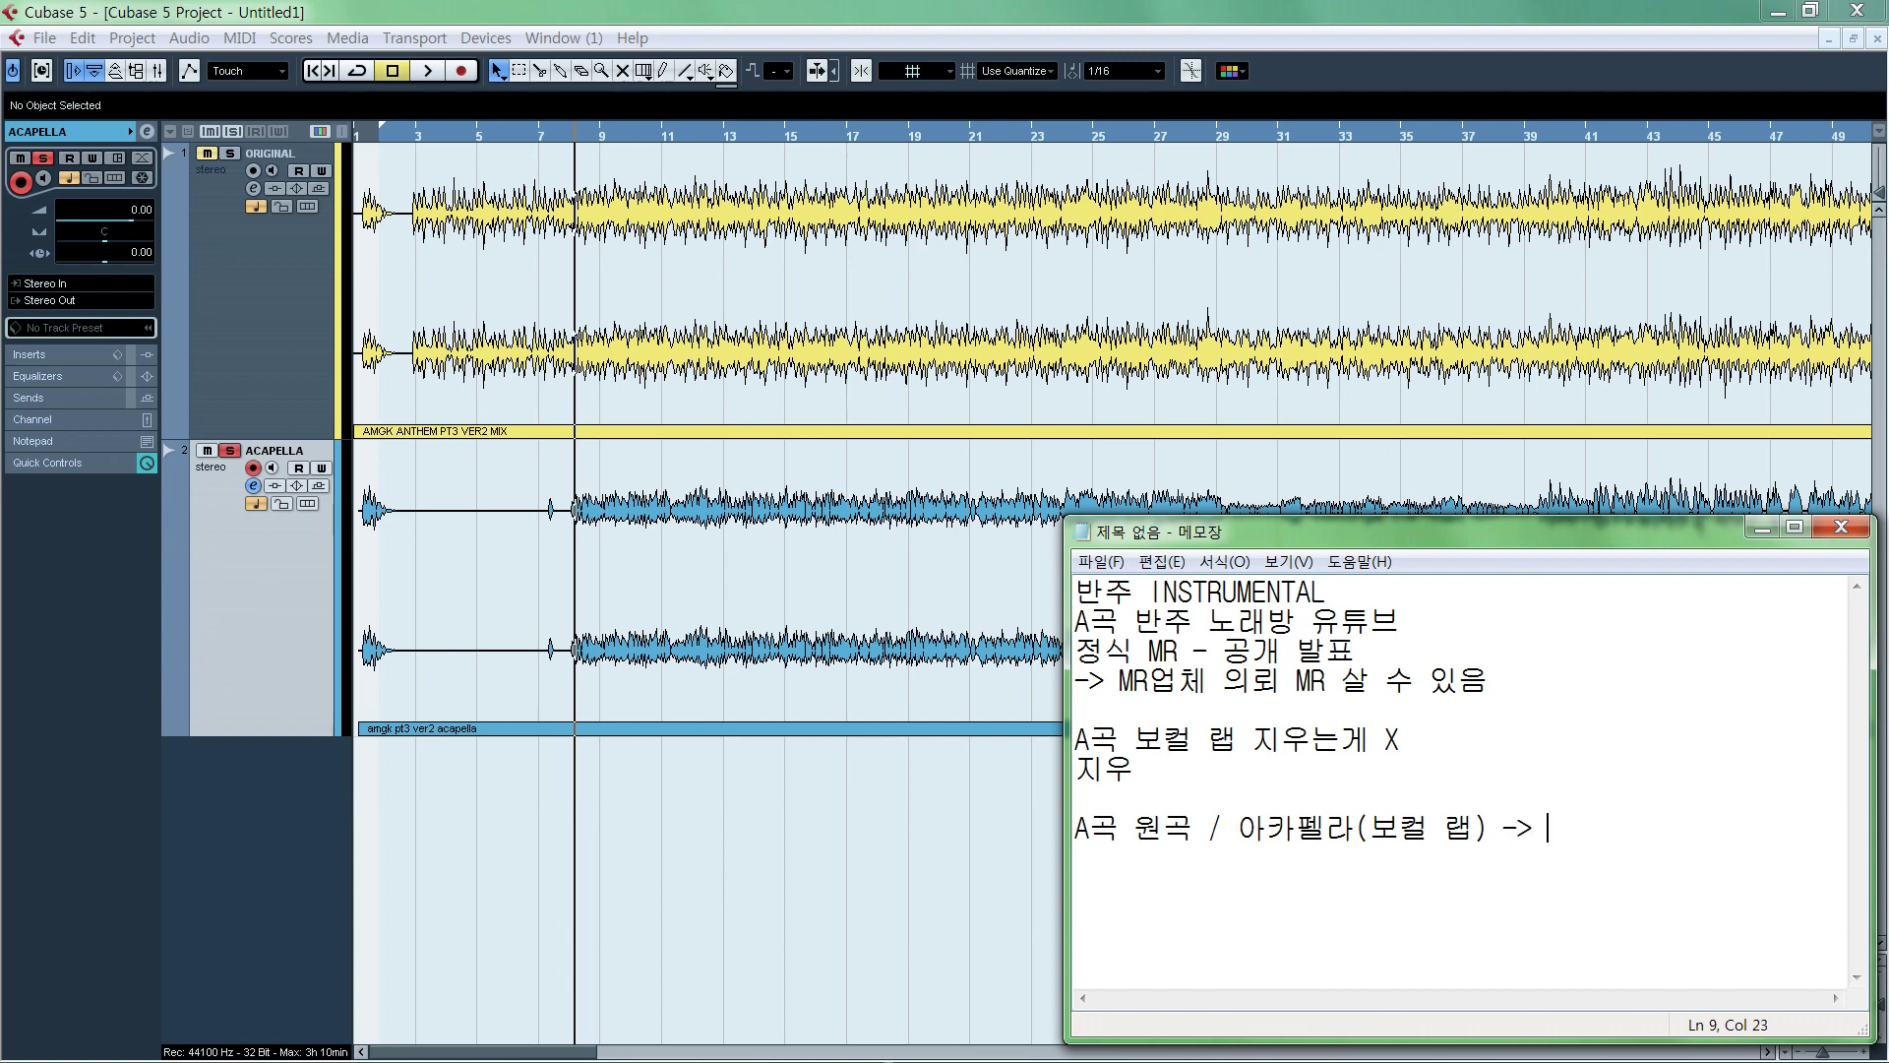
text( 반주)
Switch to Cubase, turn off solo on the ACAPELLA track and select the ORIGINAL track.
click(242, 575)
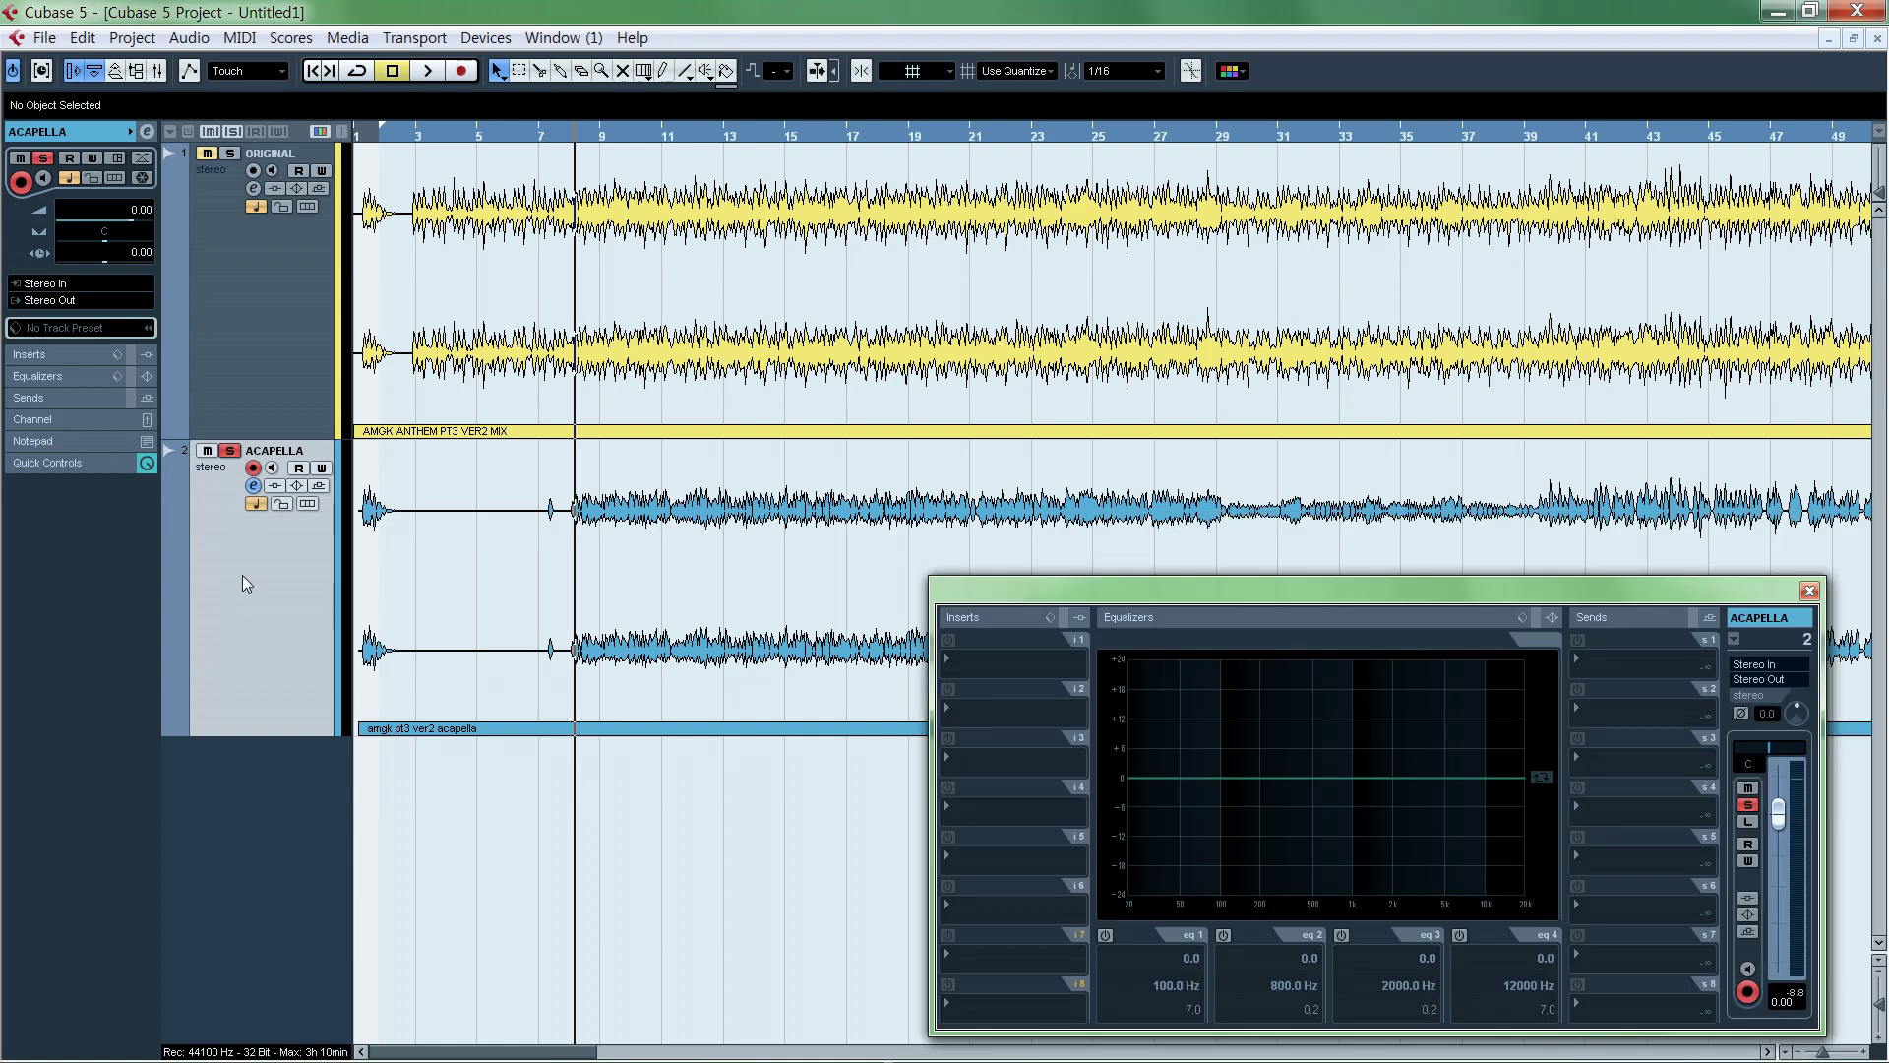
click(269, 382)
click(230, 451)
click(262, 351)
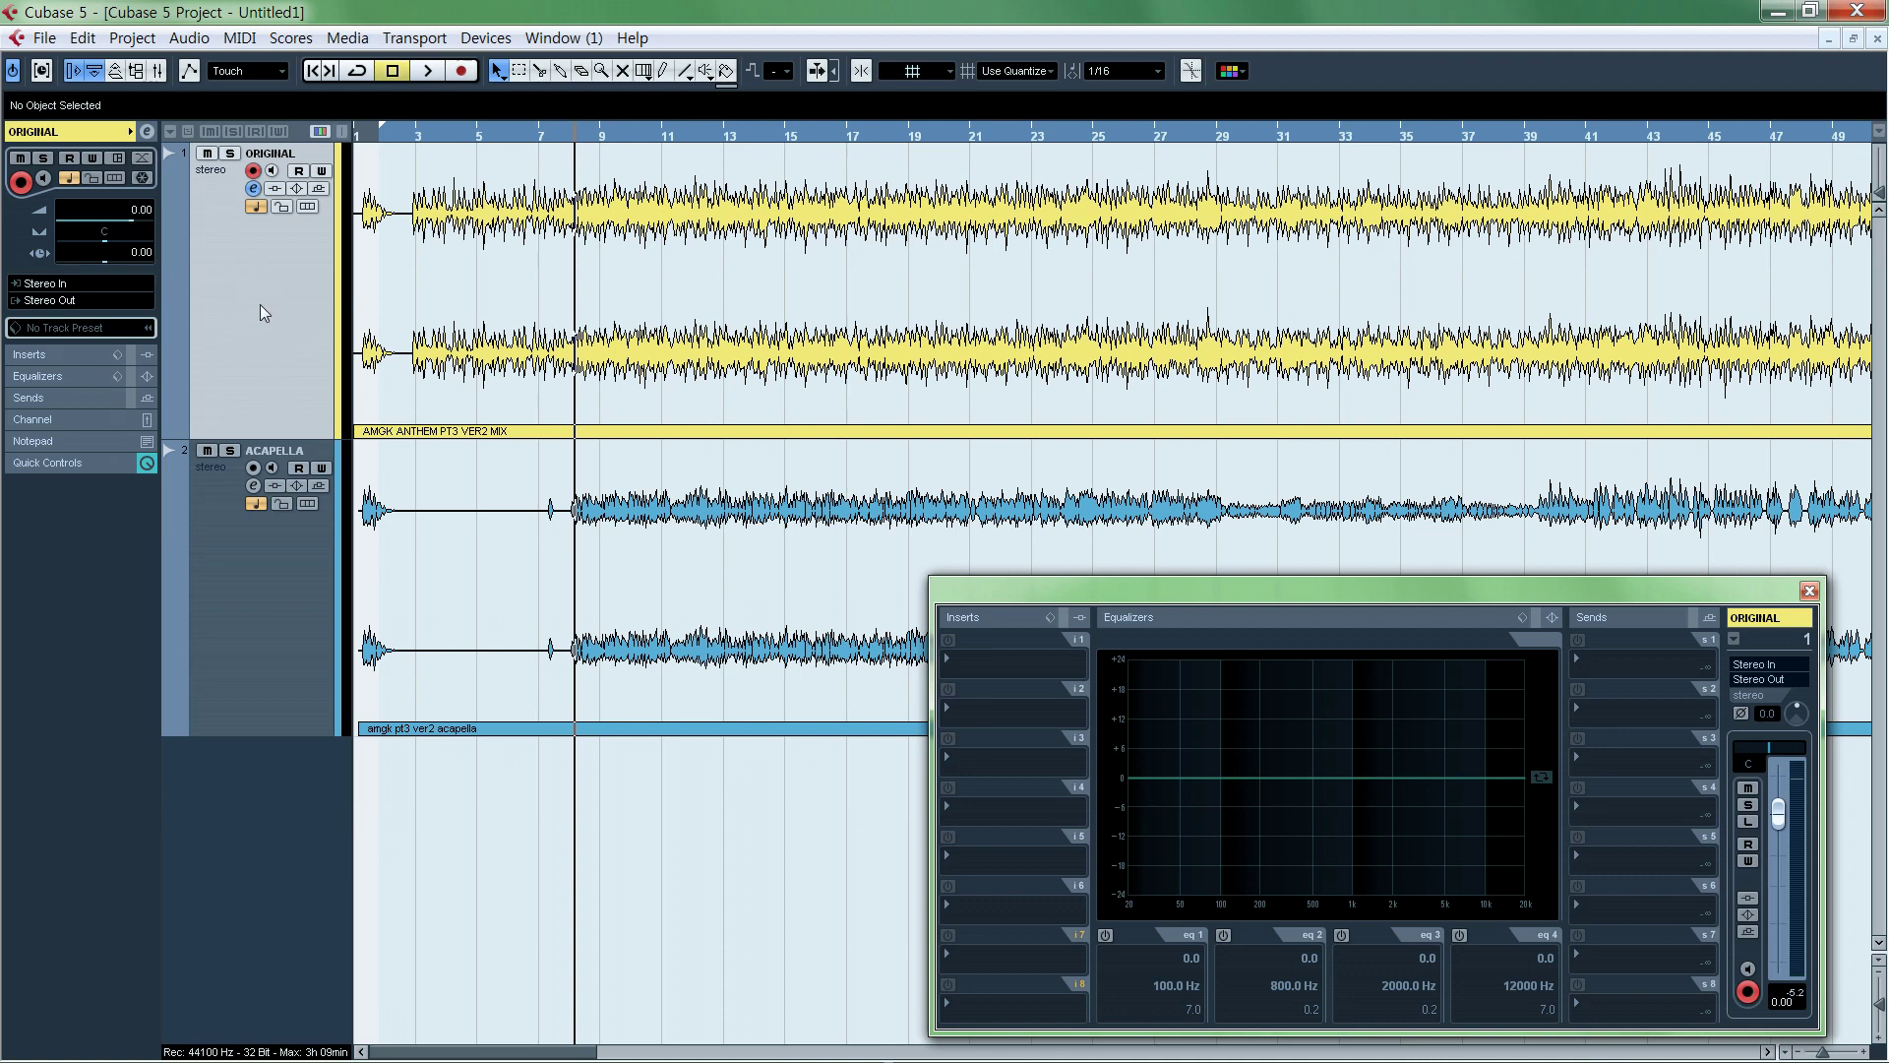
Solo the ORIGINAL track, close the channel settings window and listen to the track from shortly before bar 7.
key(s)
click(1809, 590)
click(527, 126)
key(space)
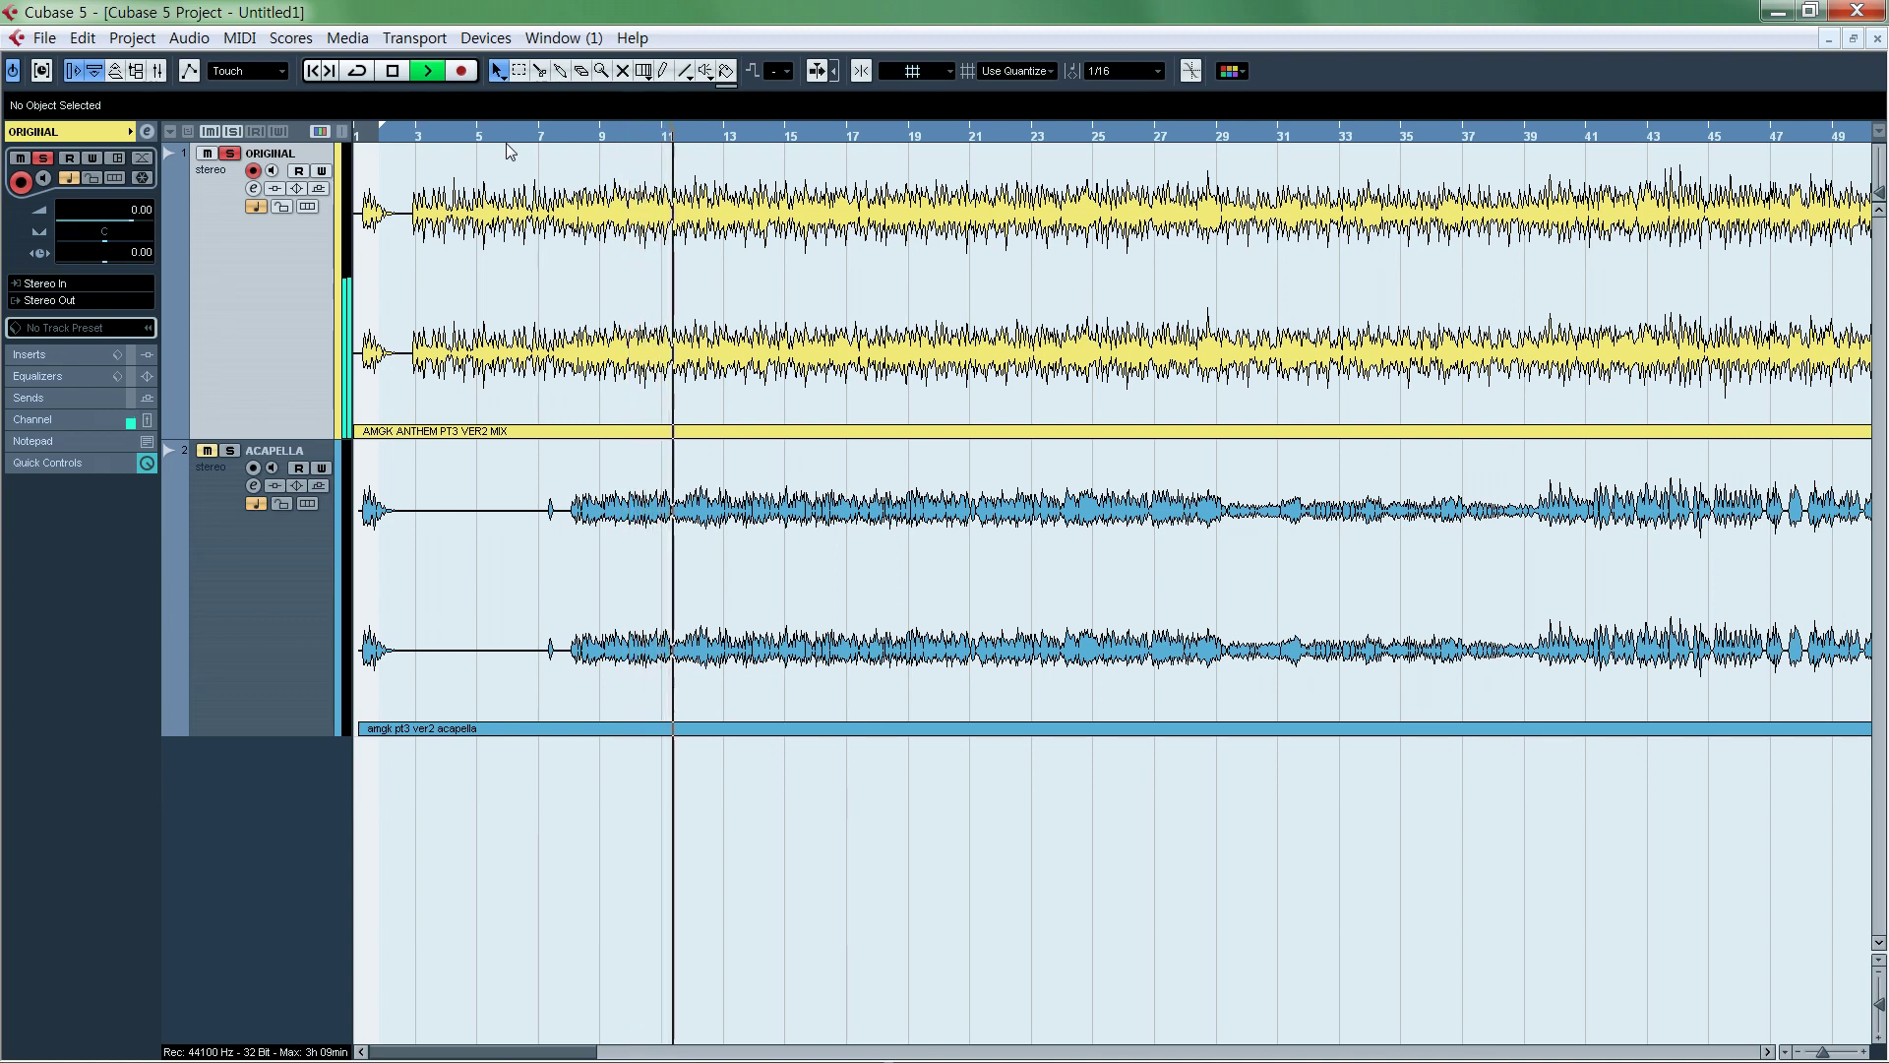
key(space)
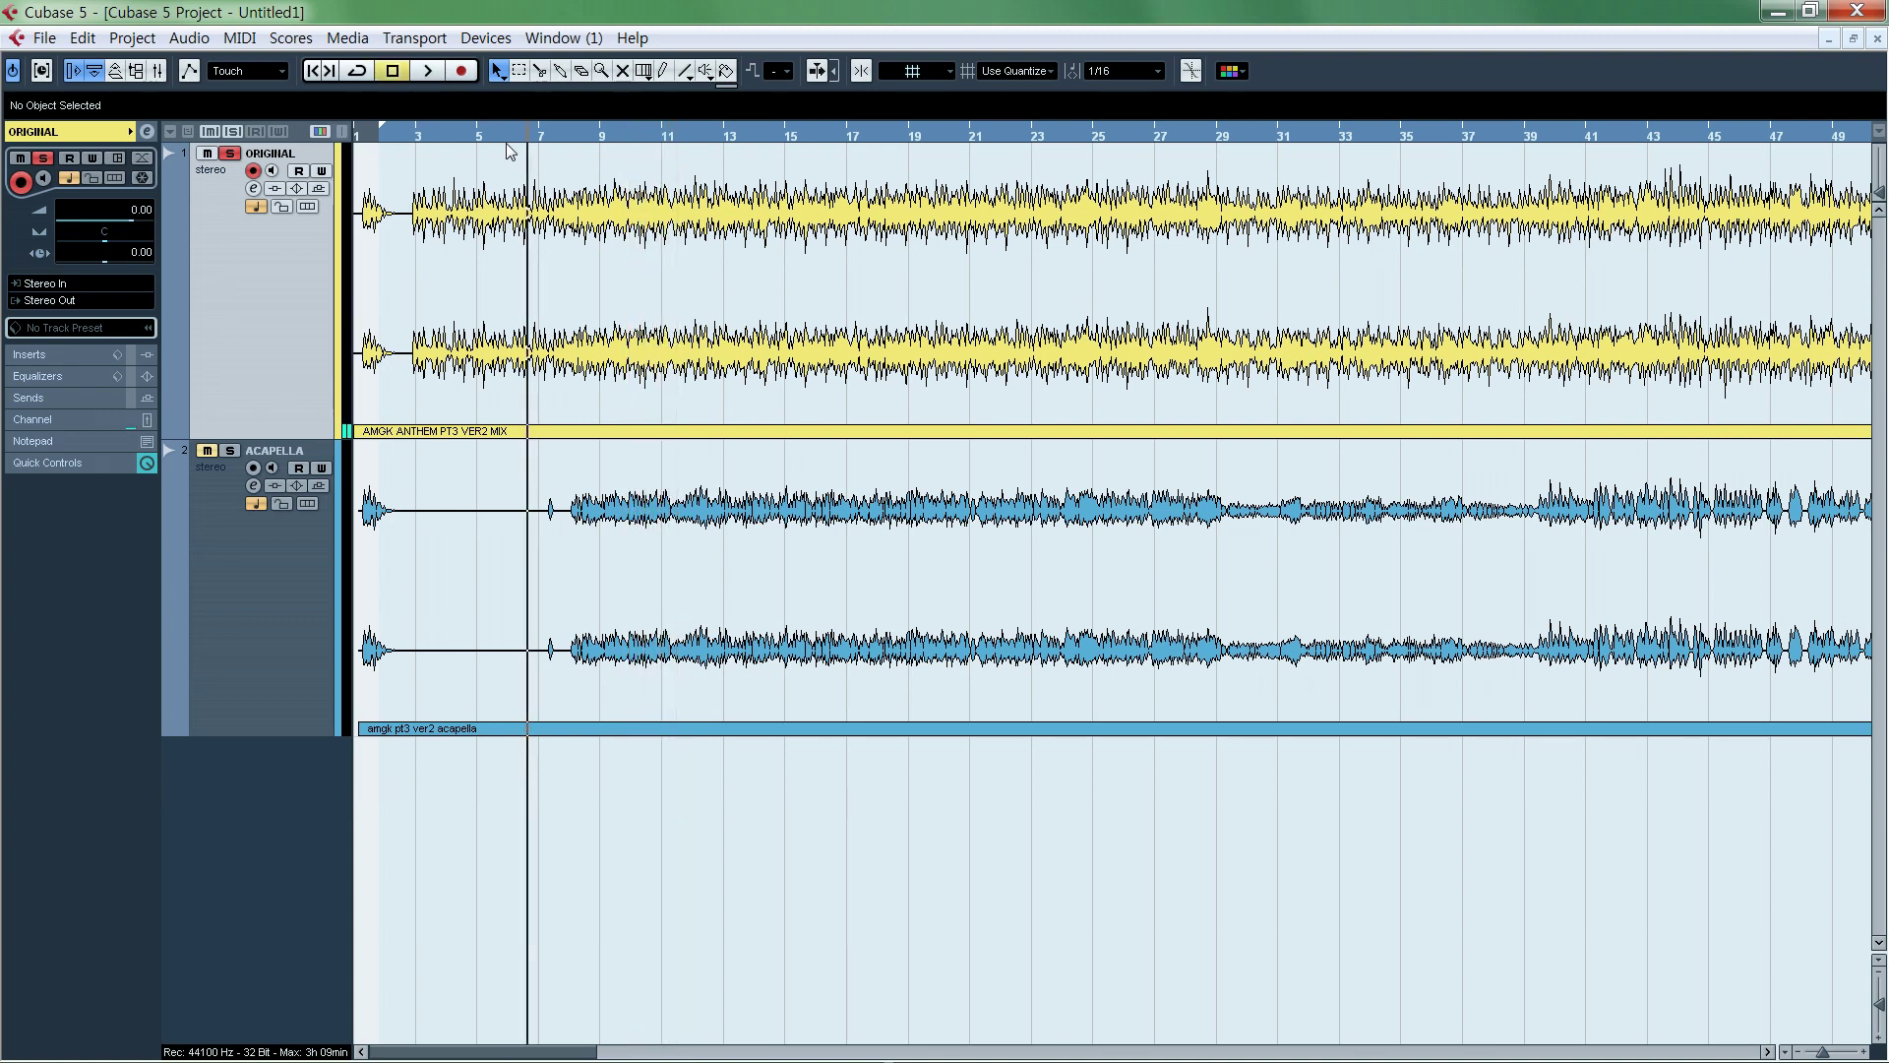
Move the solo from the ORIGINAL track to the ACAPELLA track and listen to it from the same position.
key(s)
click(232, 536)
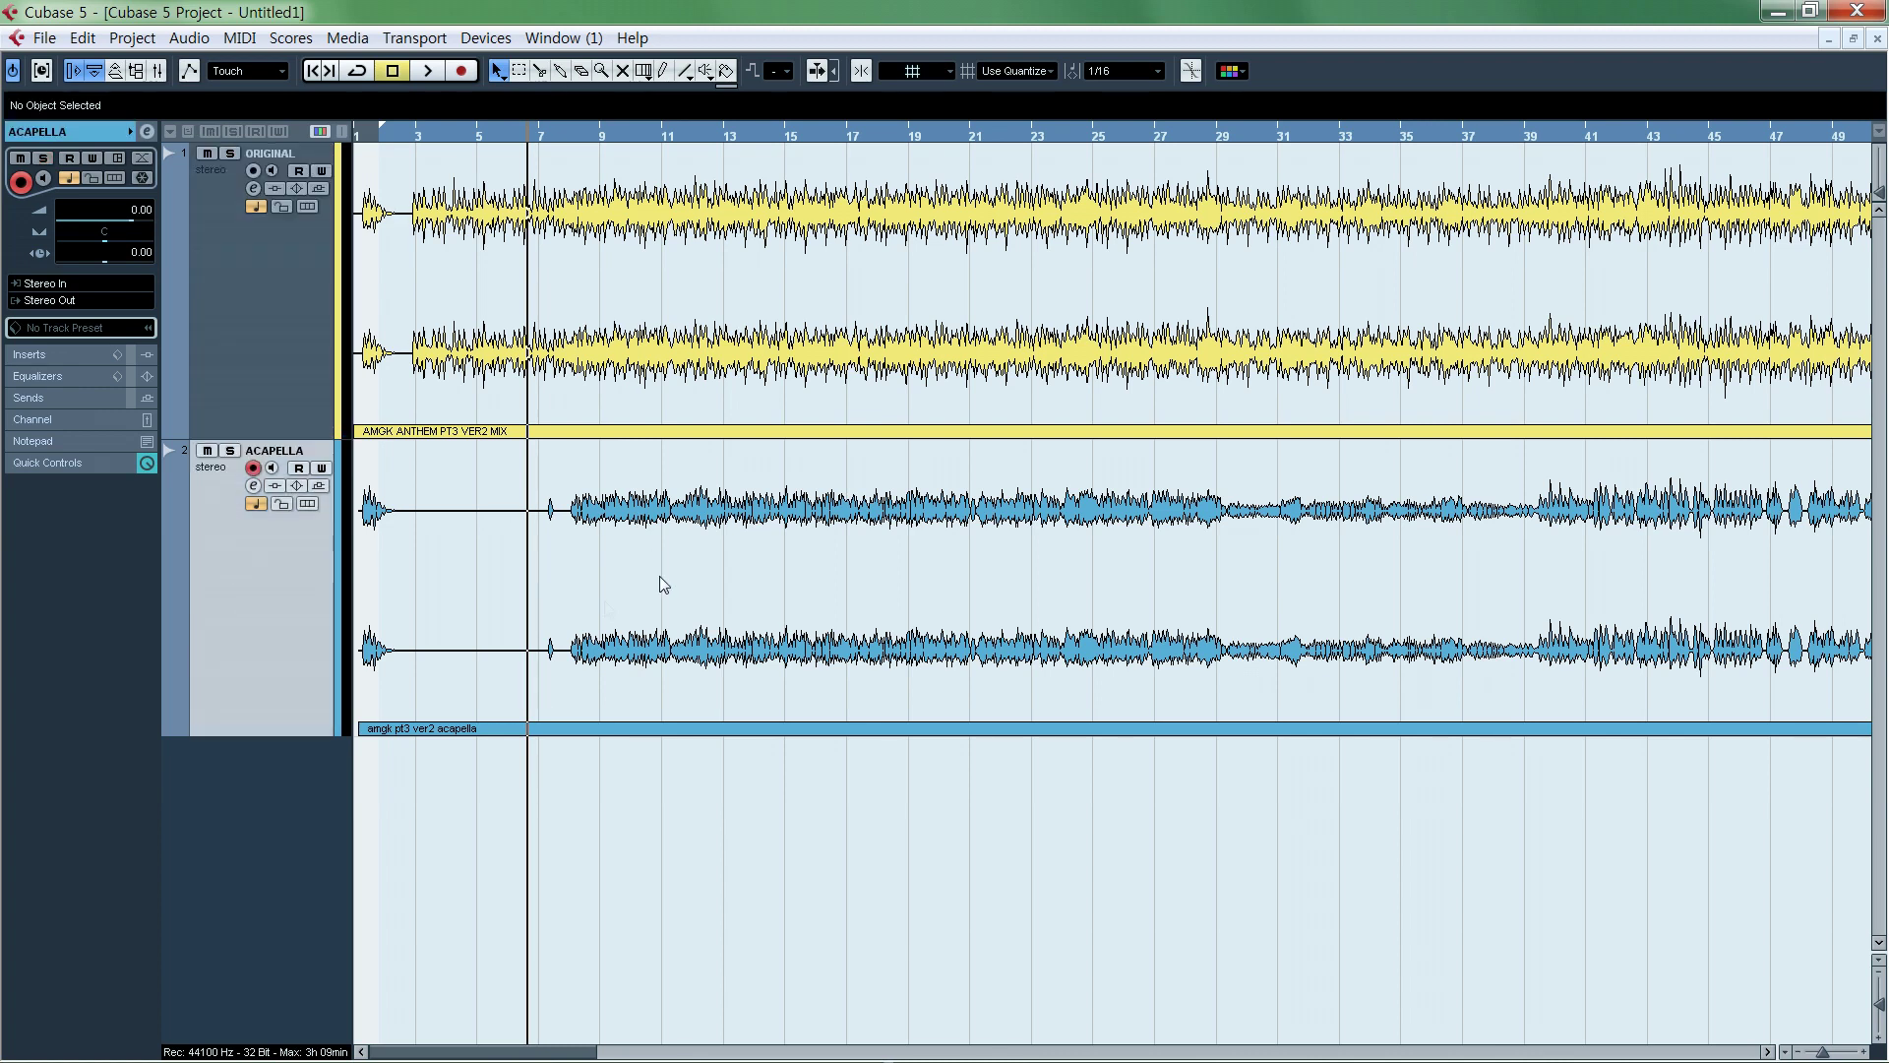
key(s)
key(space)
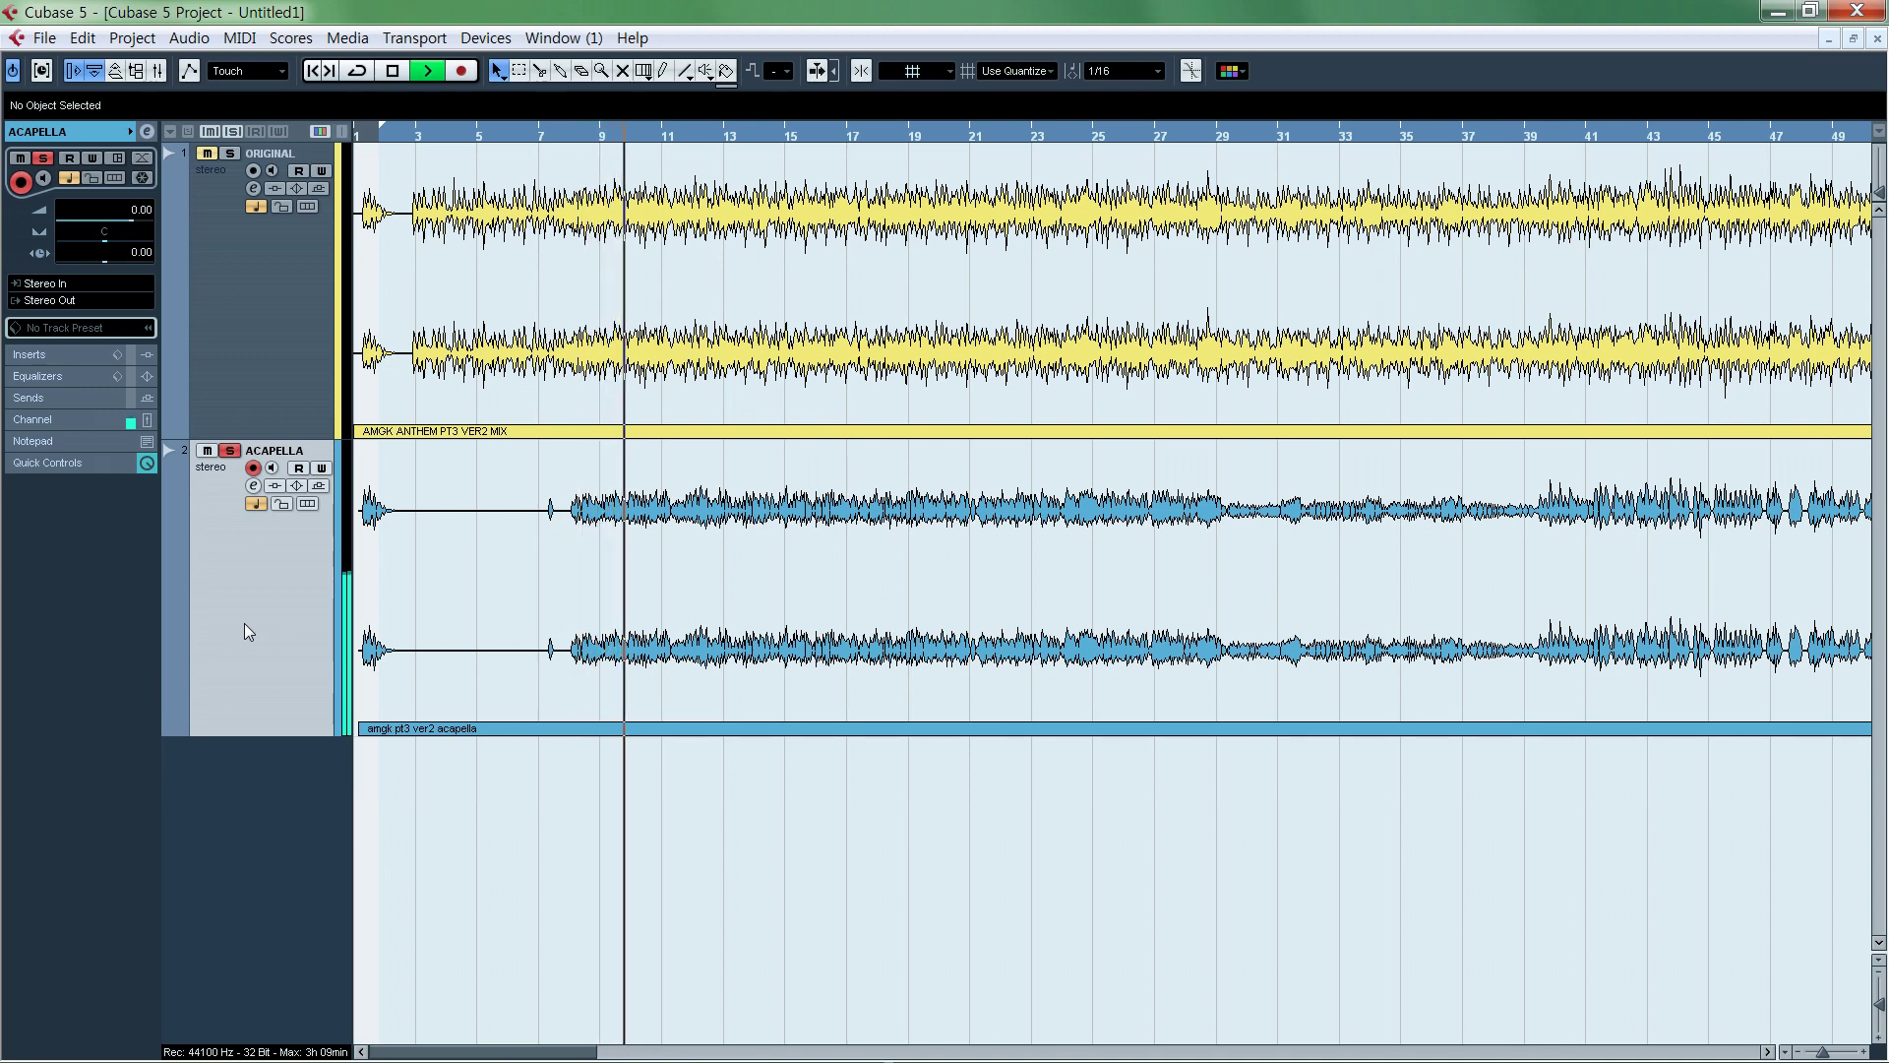
key(space)
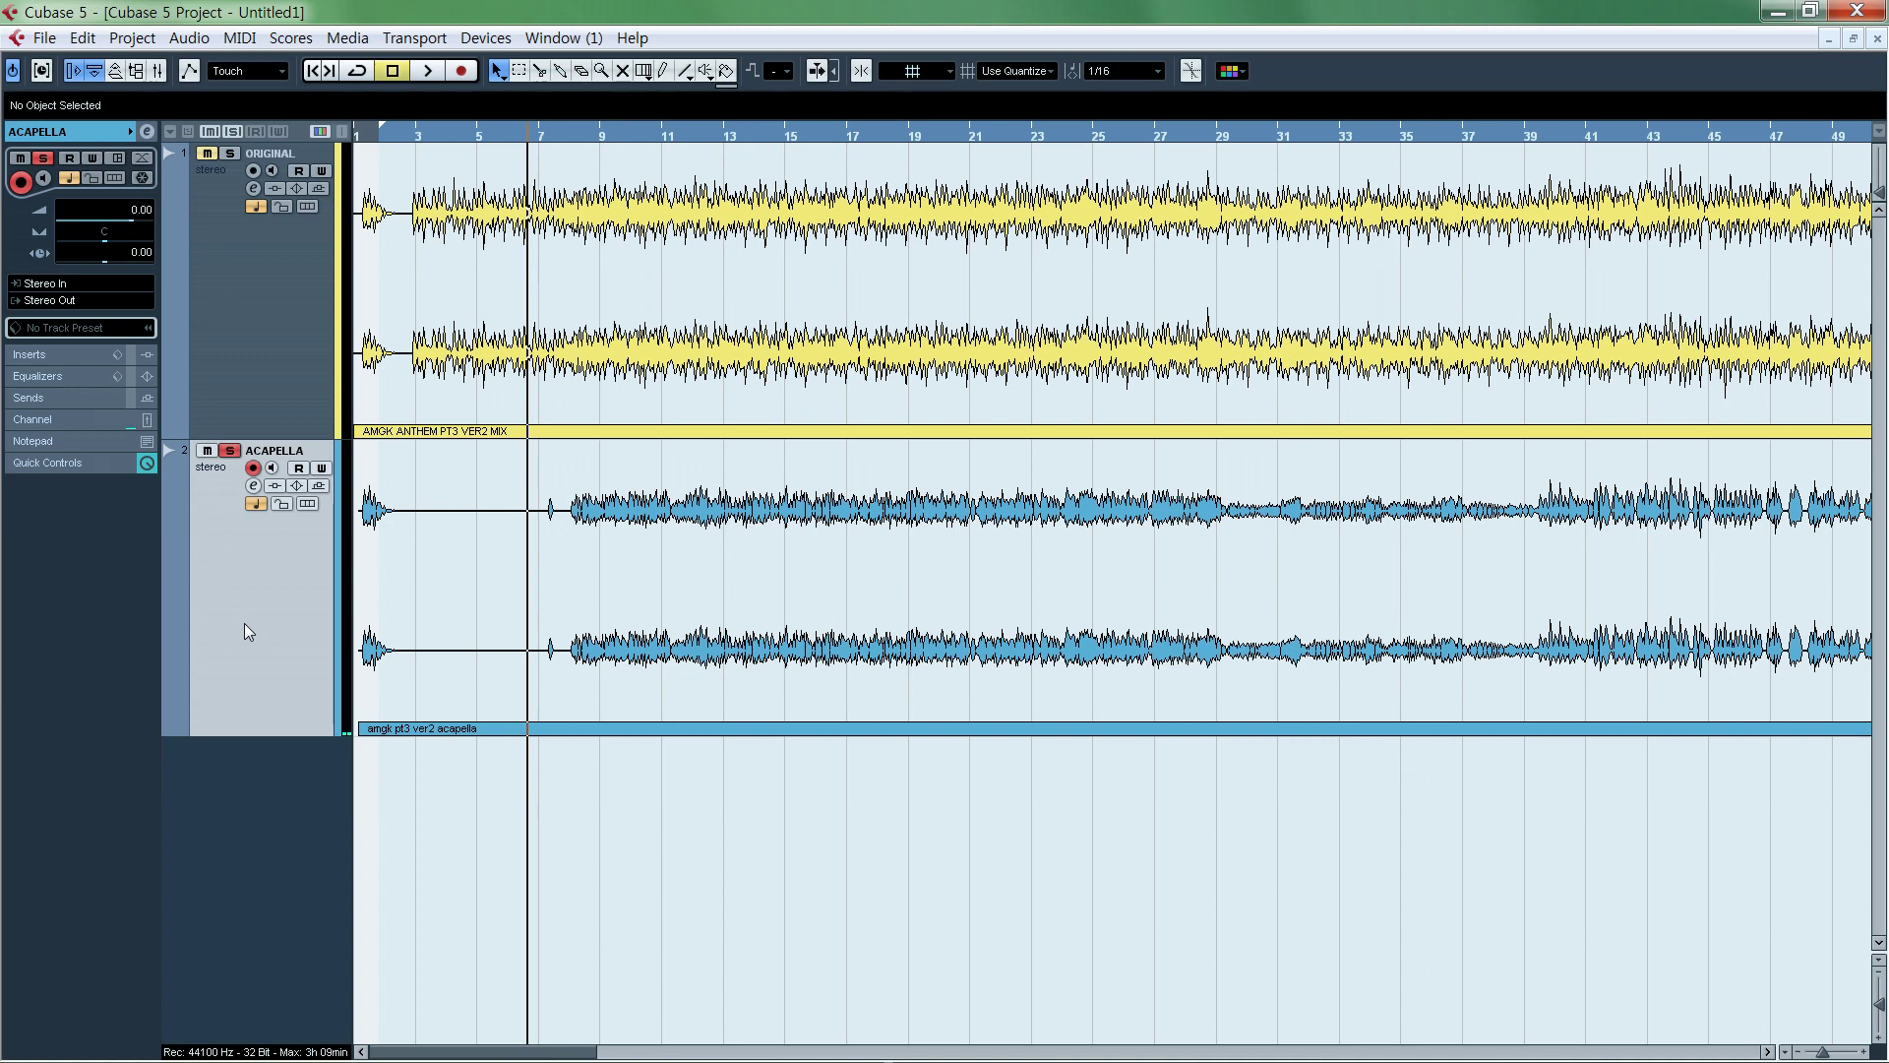
Turn off solo on the ACAPELLA track and listen to both tracks playing together.
key(s)
key(e)
key(e)
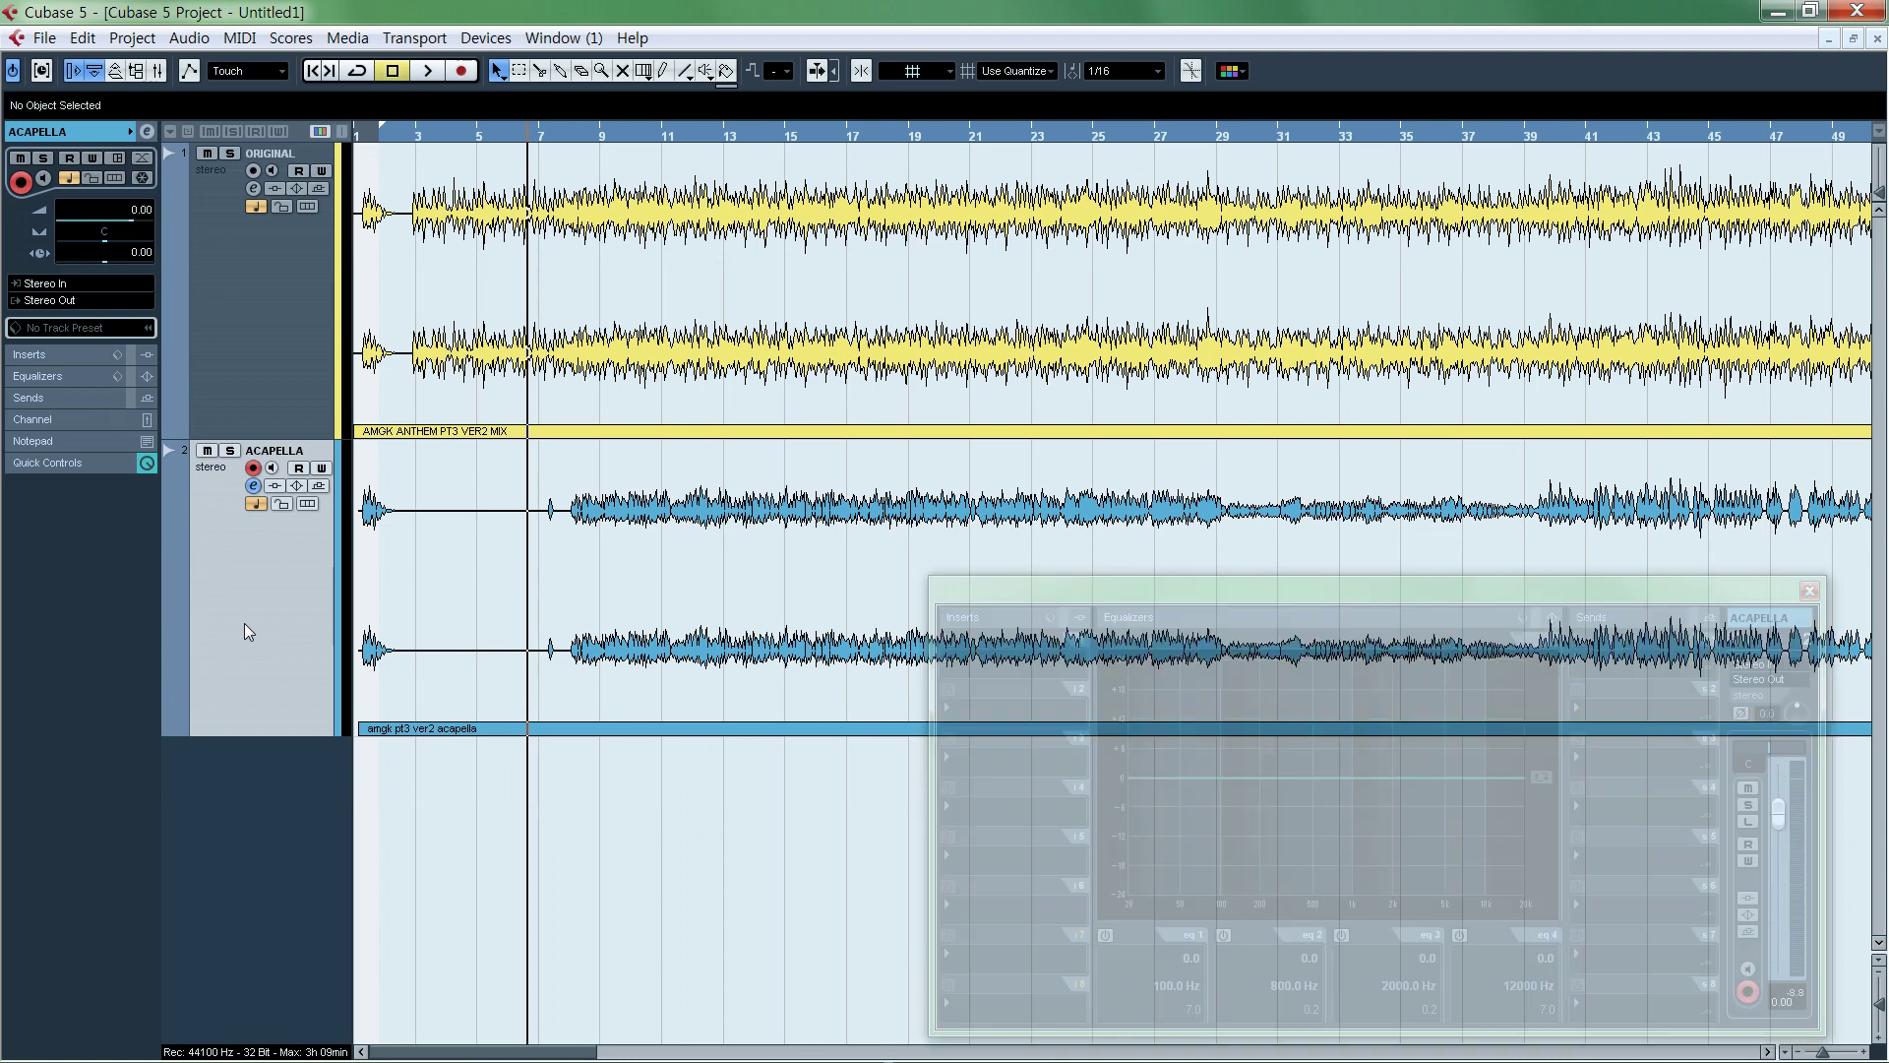
key(space)
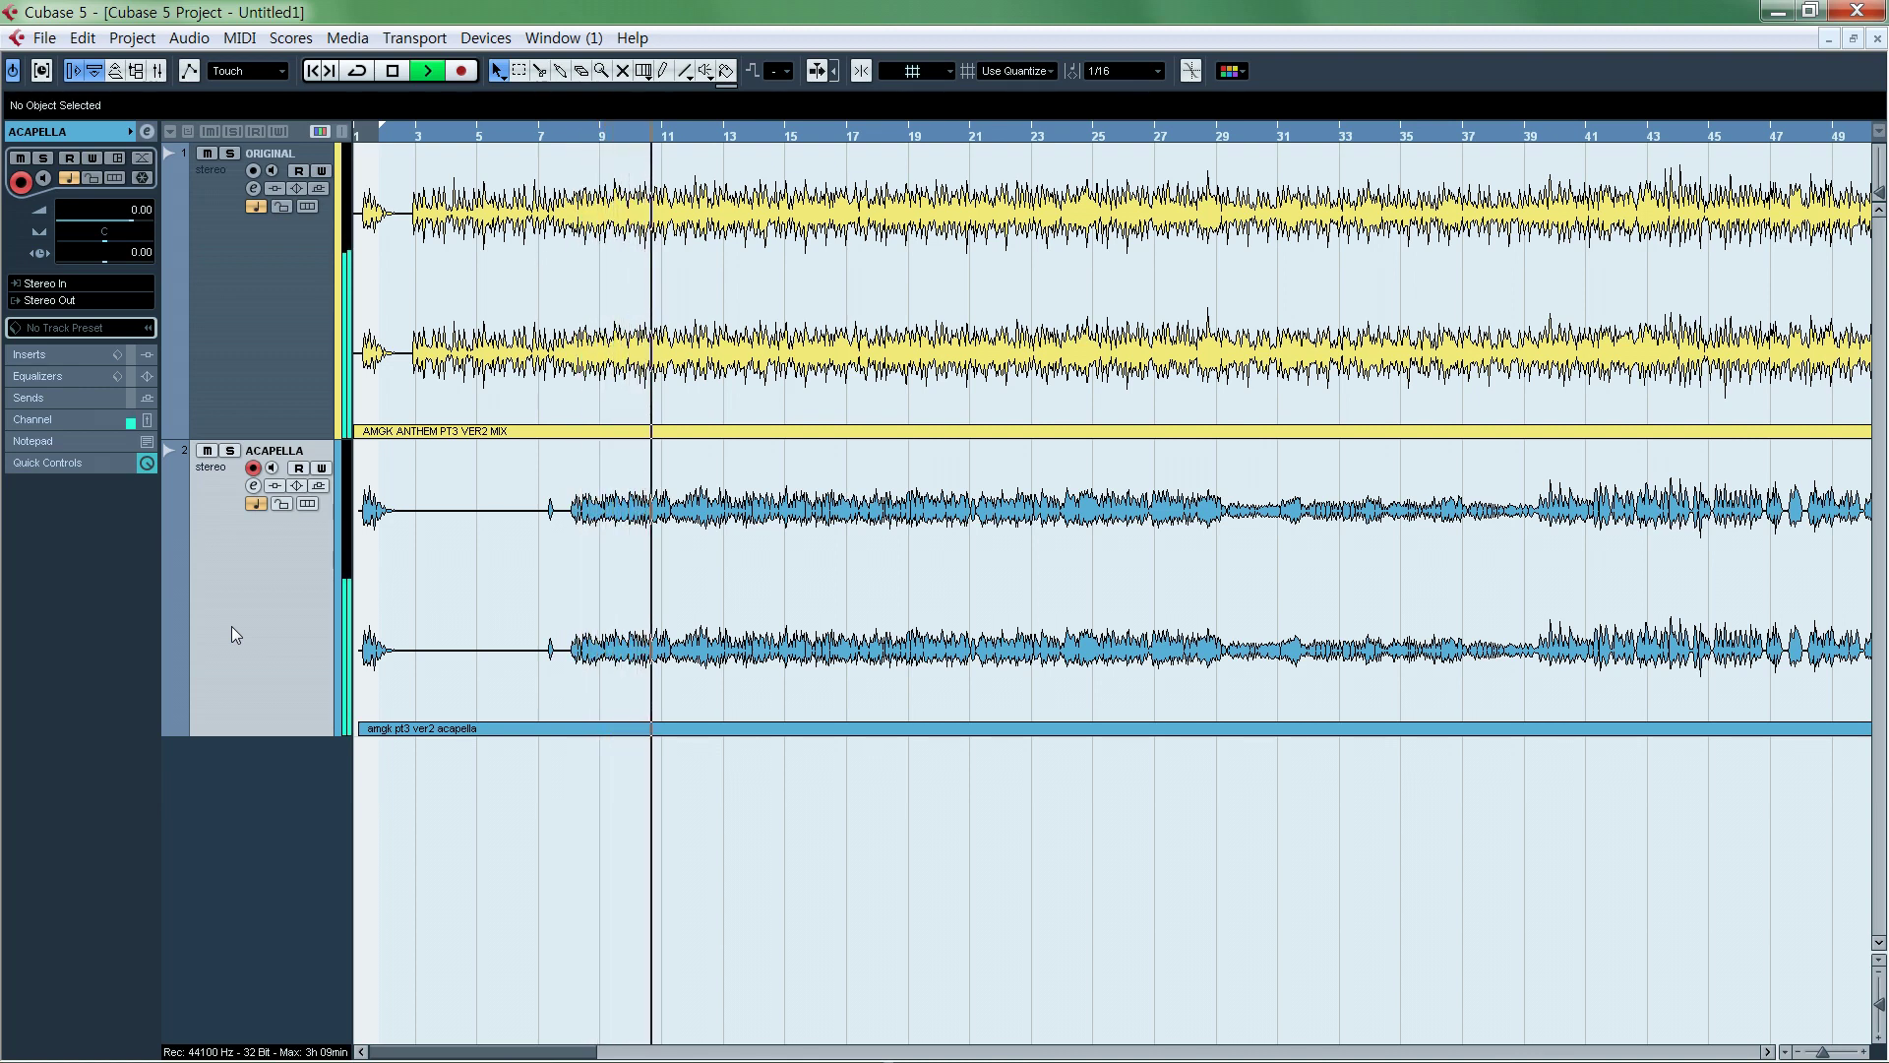
key(space)
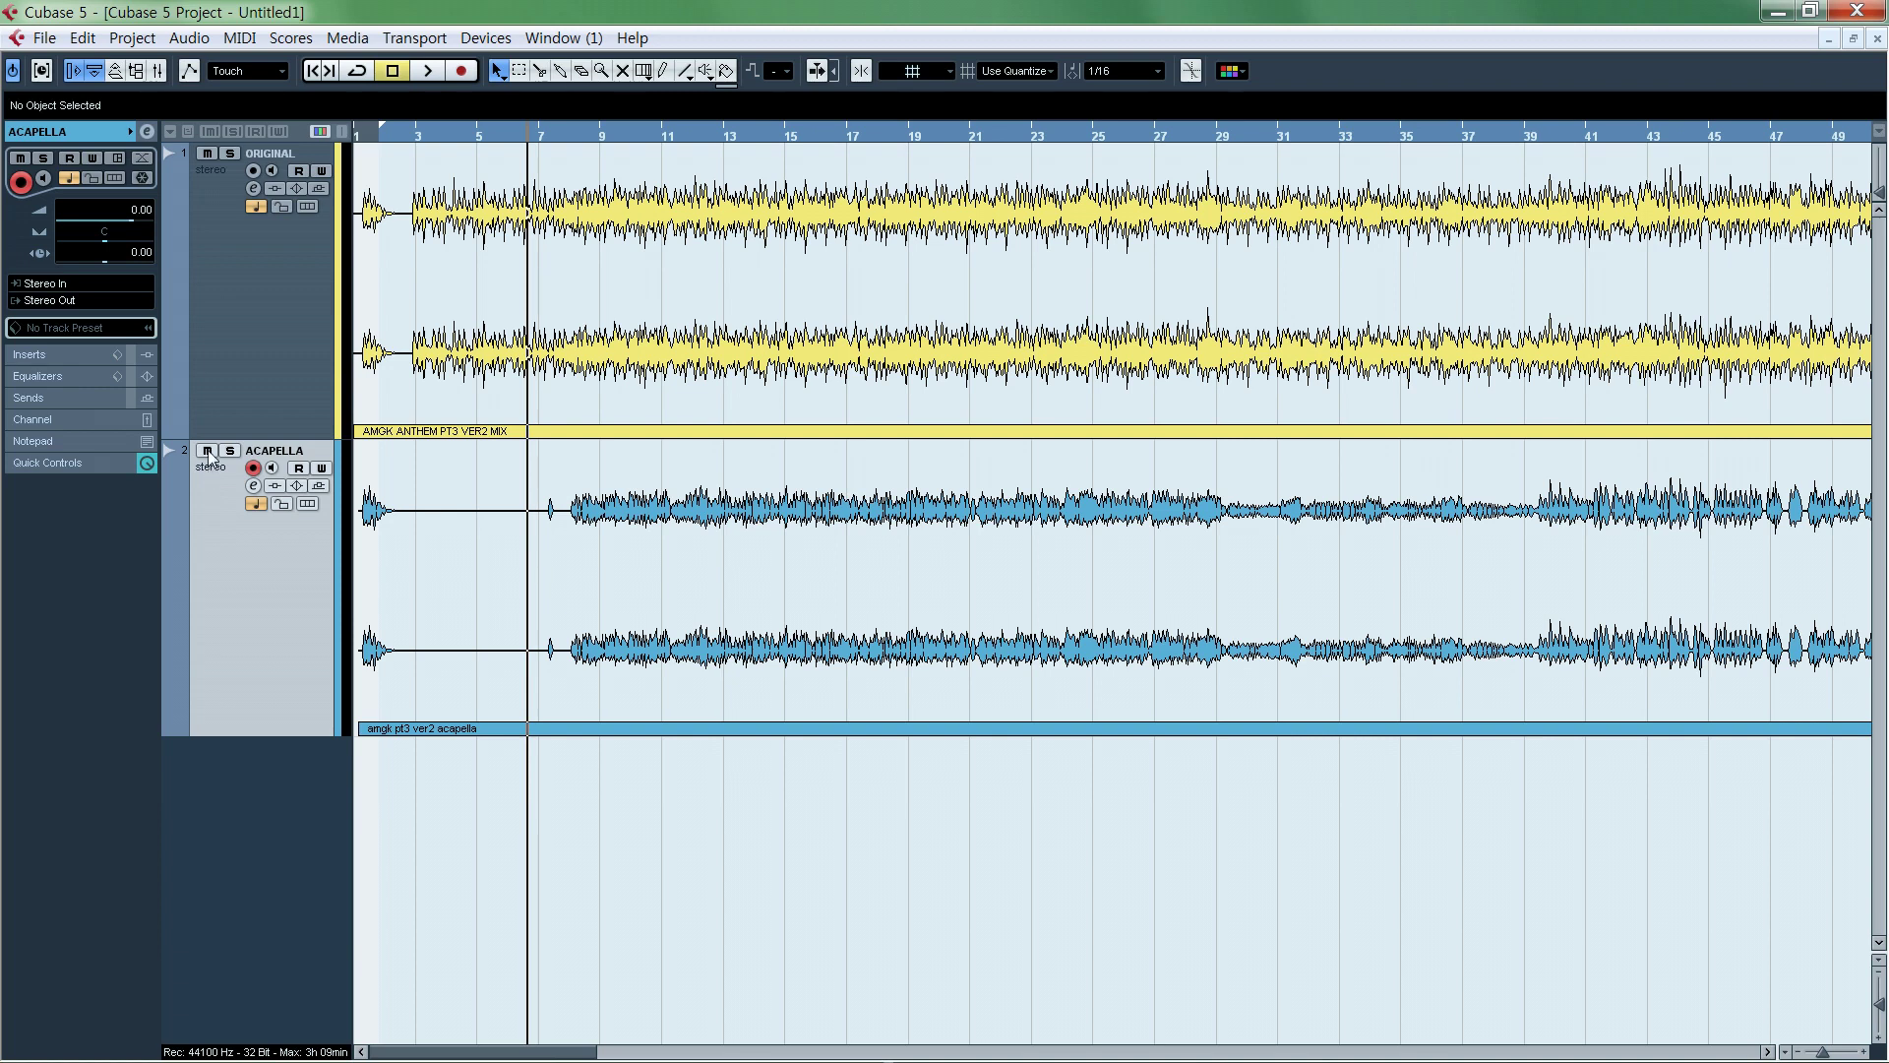
Play both tracks from just before bar 8, toggling the ACAPELLA mute to compare with and without it, ending unmuted.
click(567, 783)
click(207, 450)
click(208, 451)
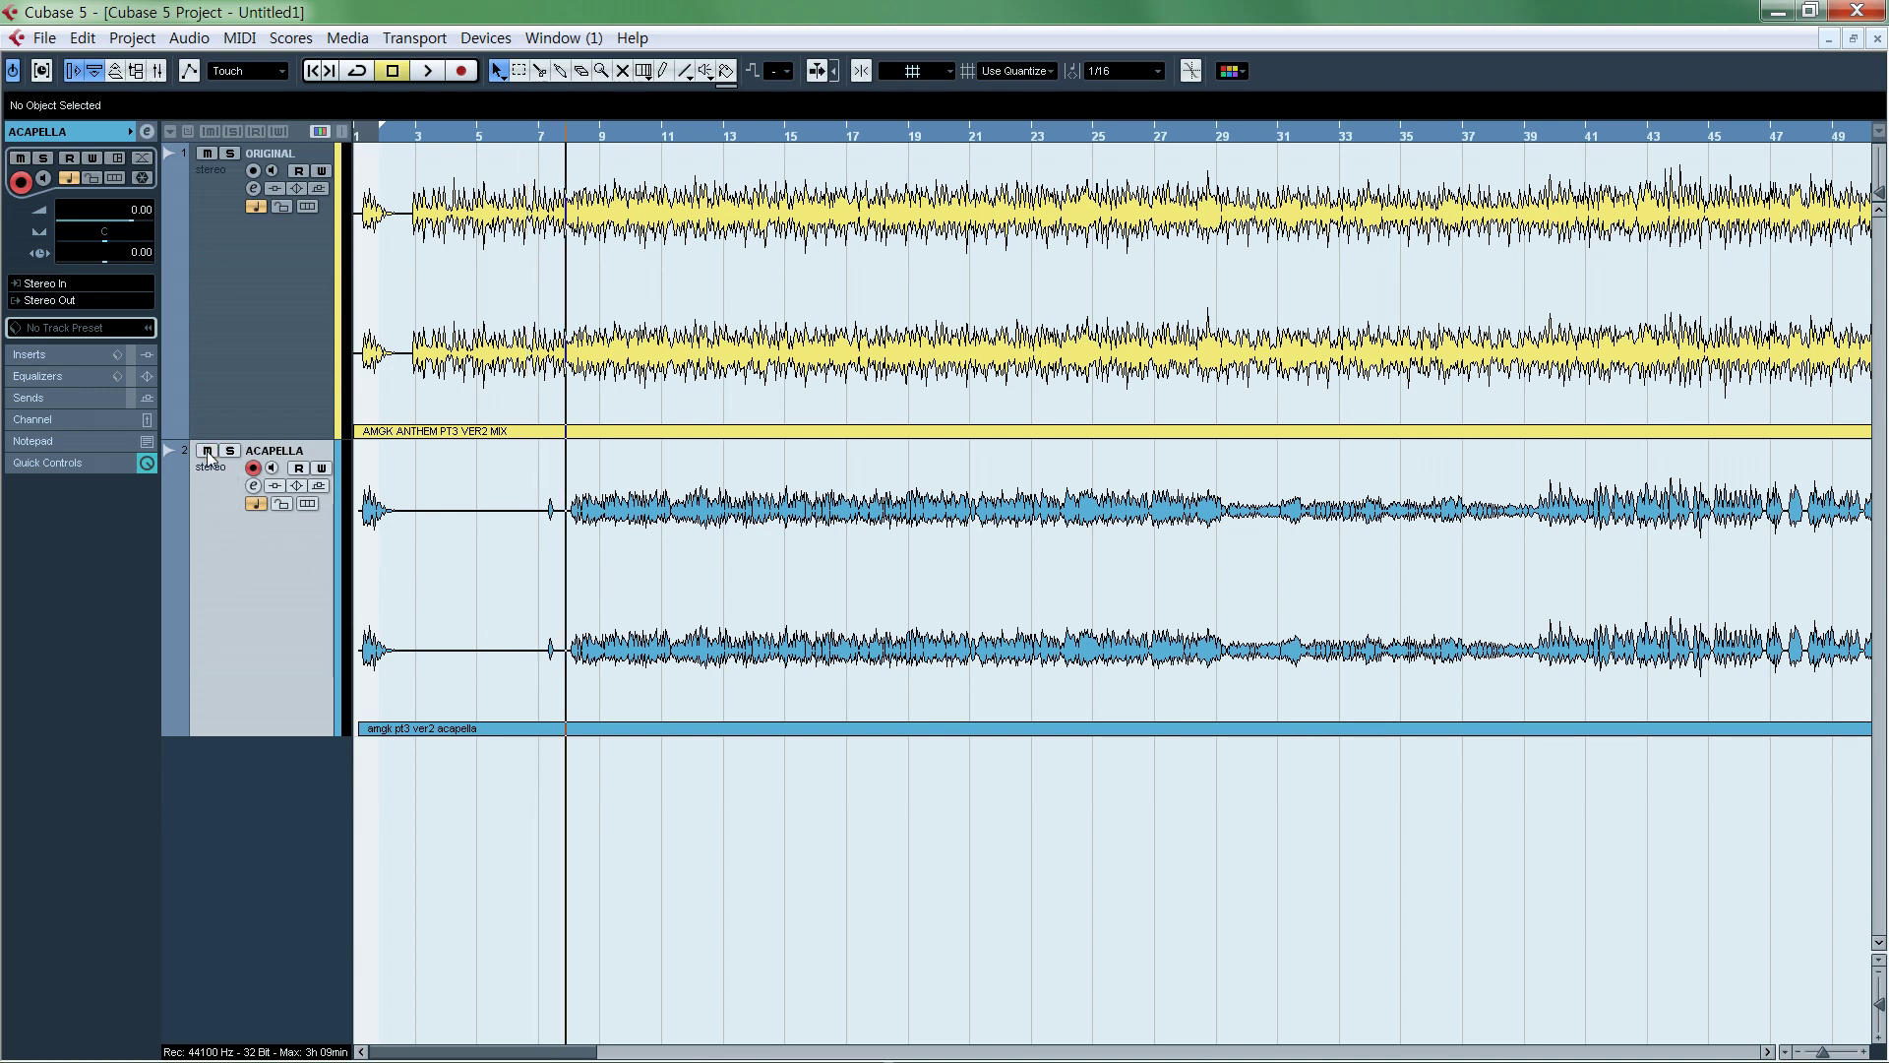
click(208, 451)
key(space)
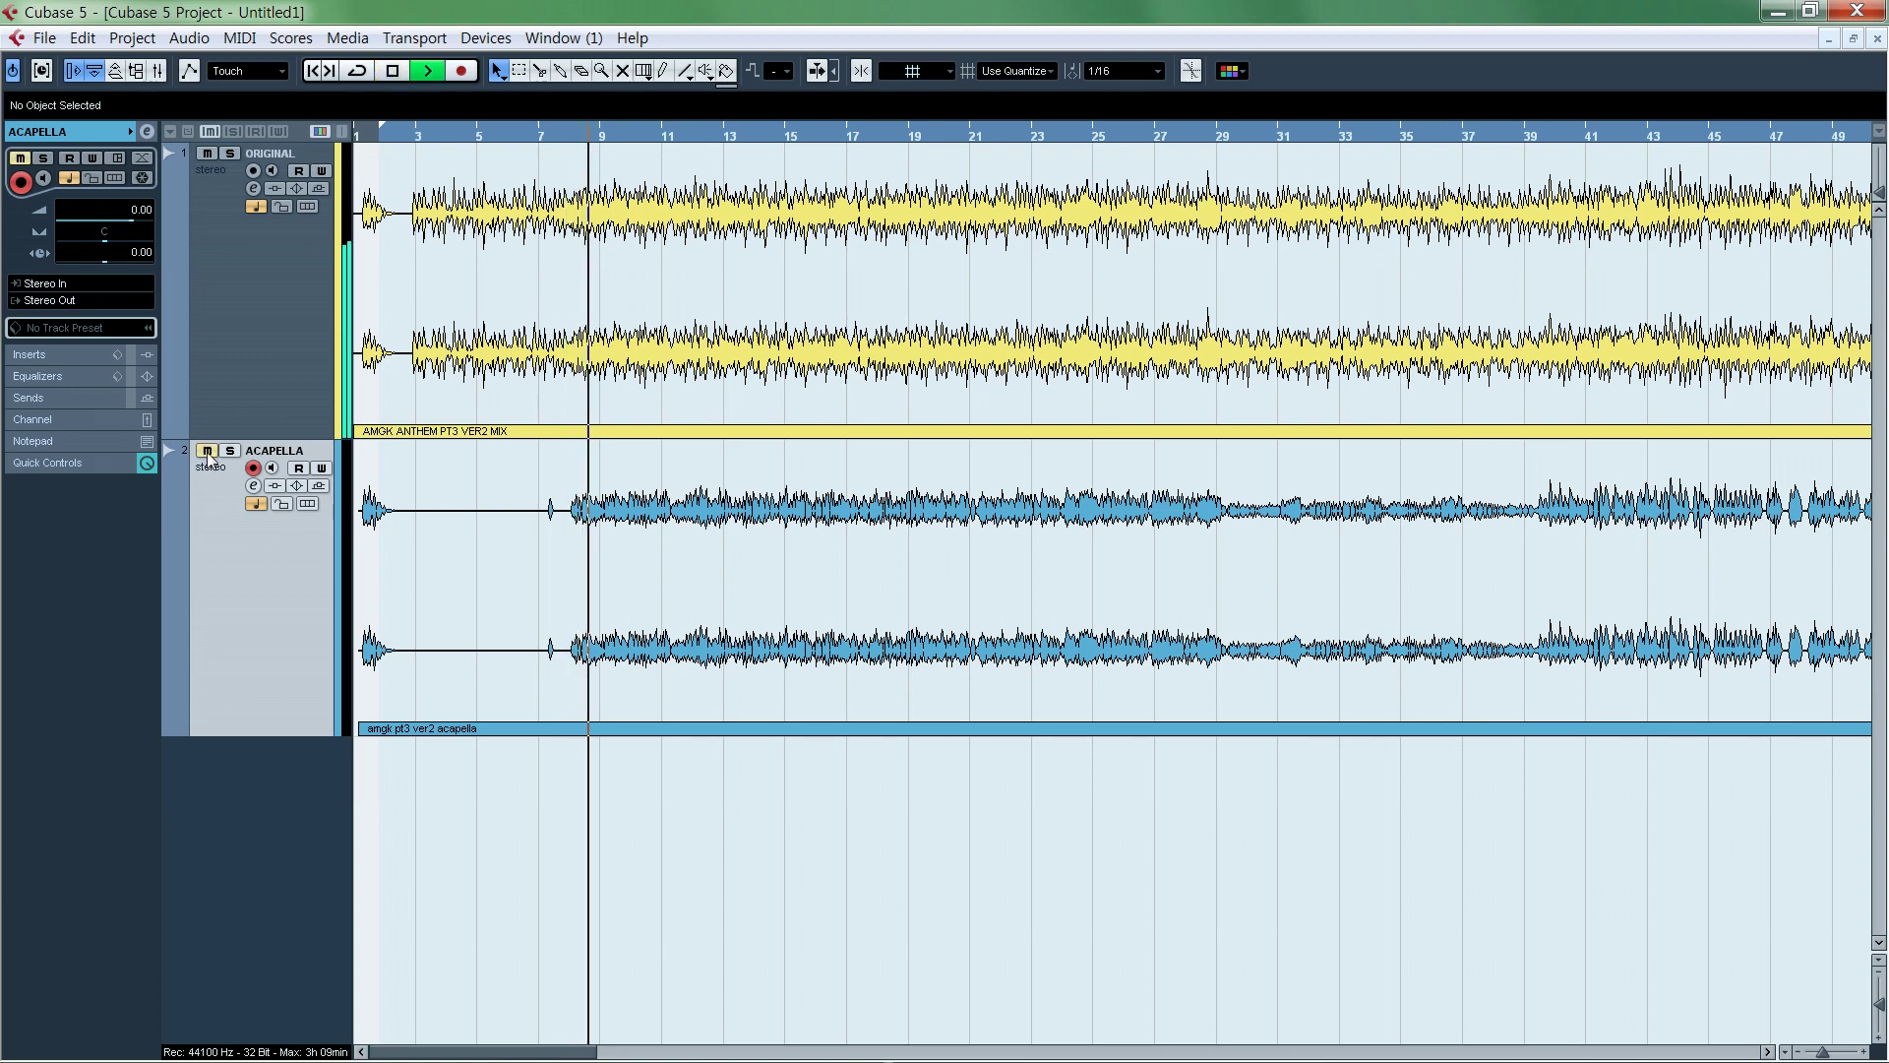
click(207, 451)
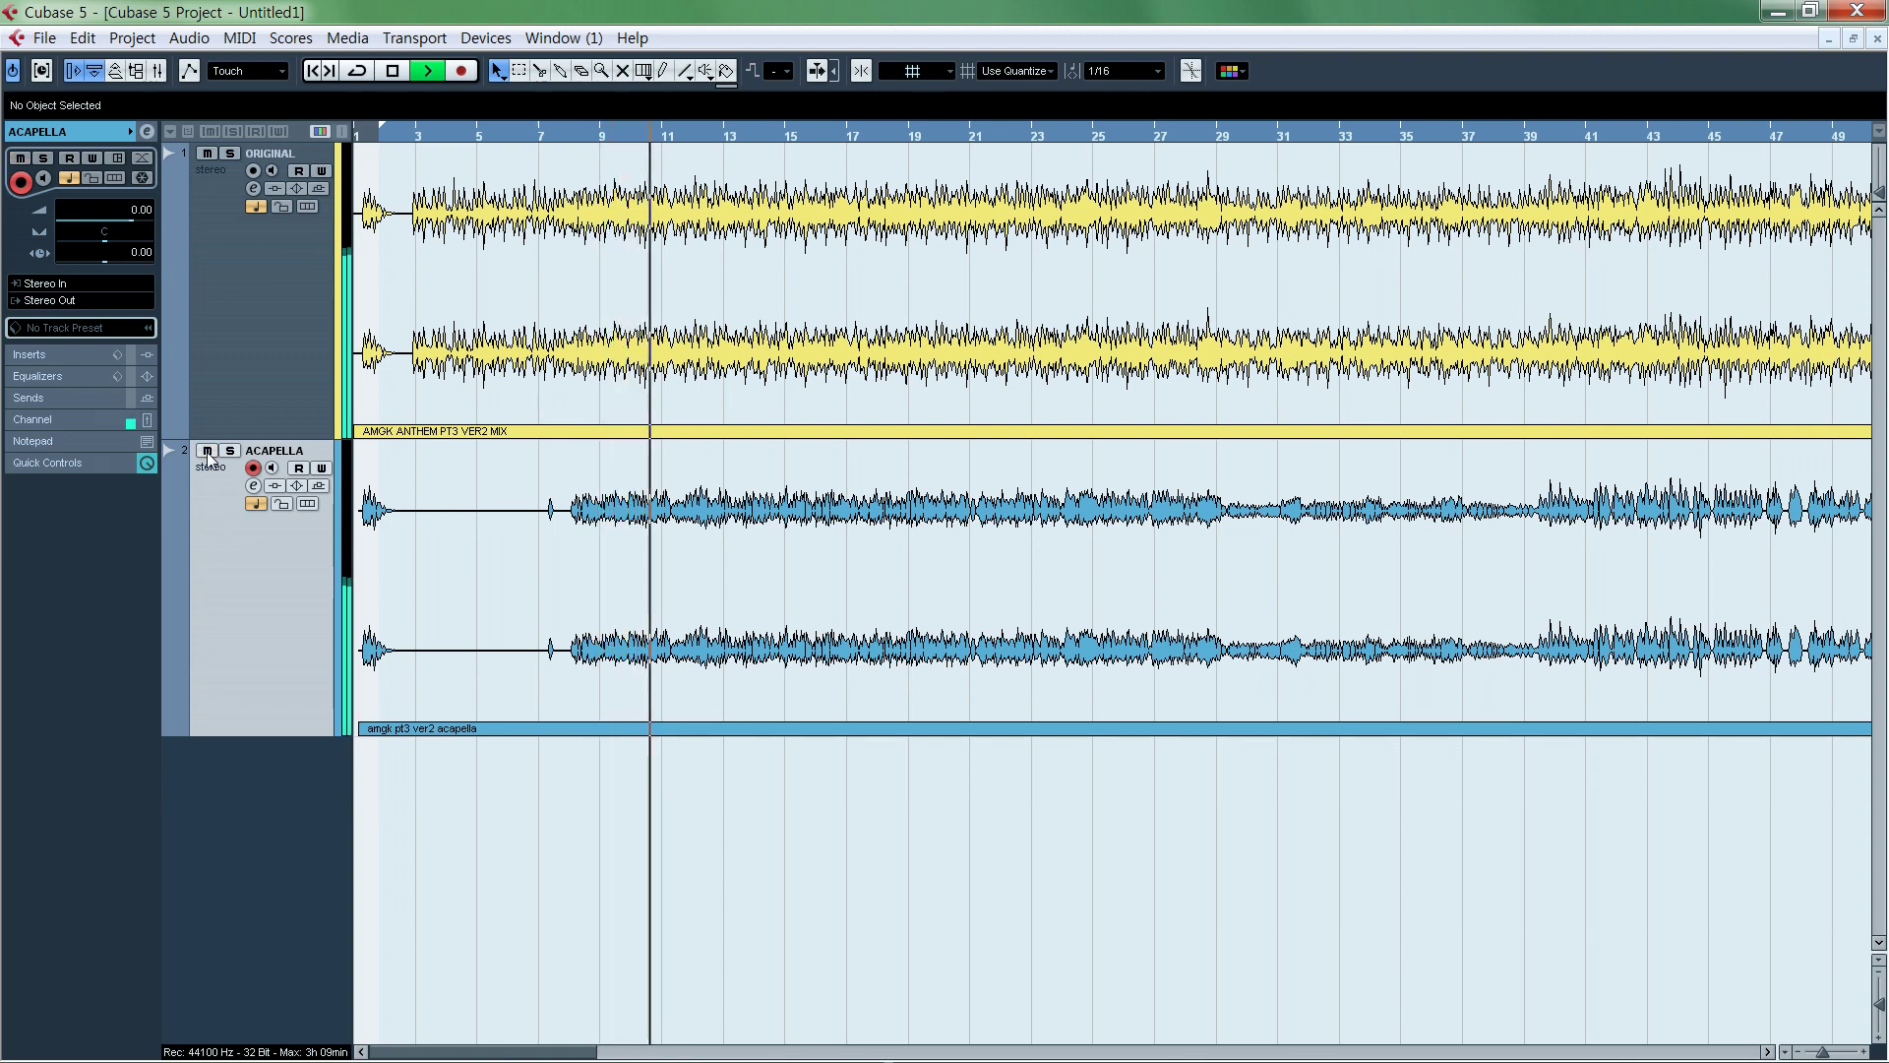
click(208, 451)
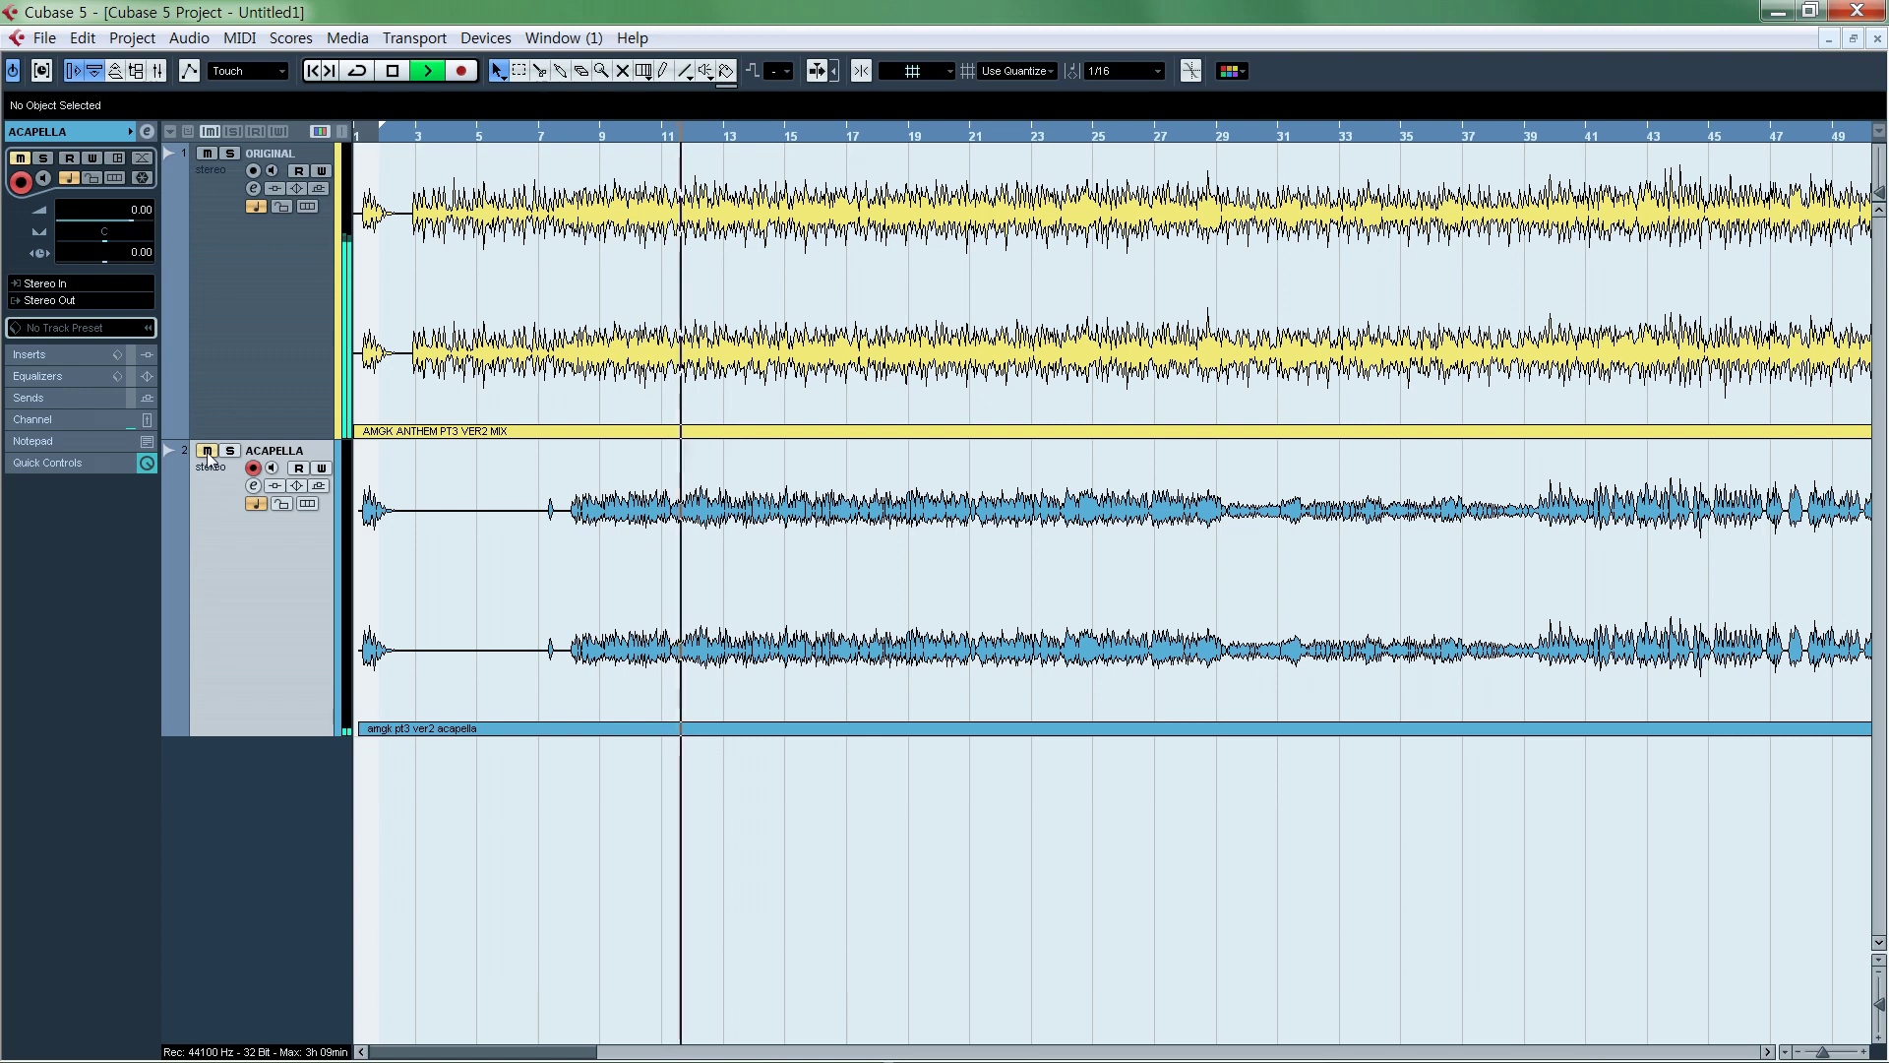
click(207, 451)
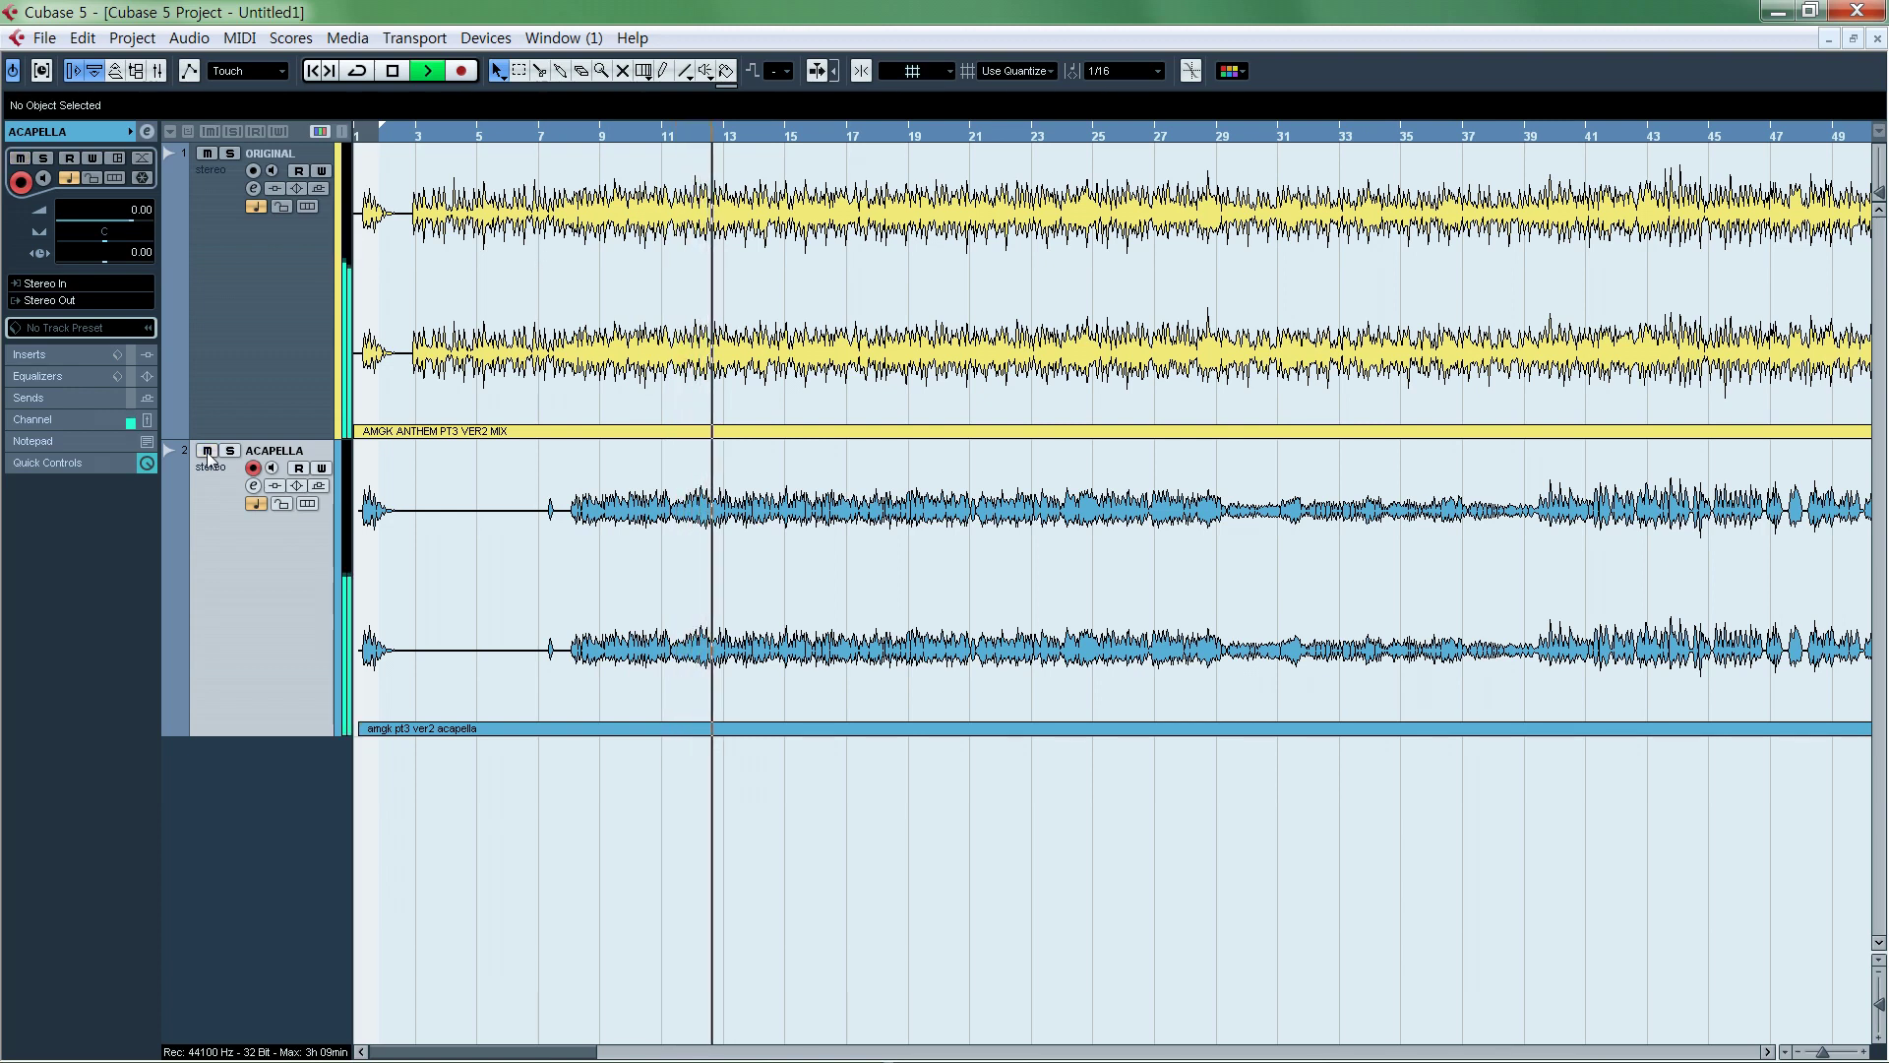
key(space)
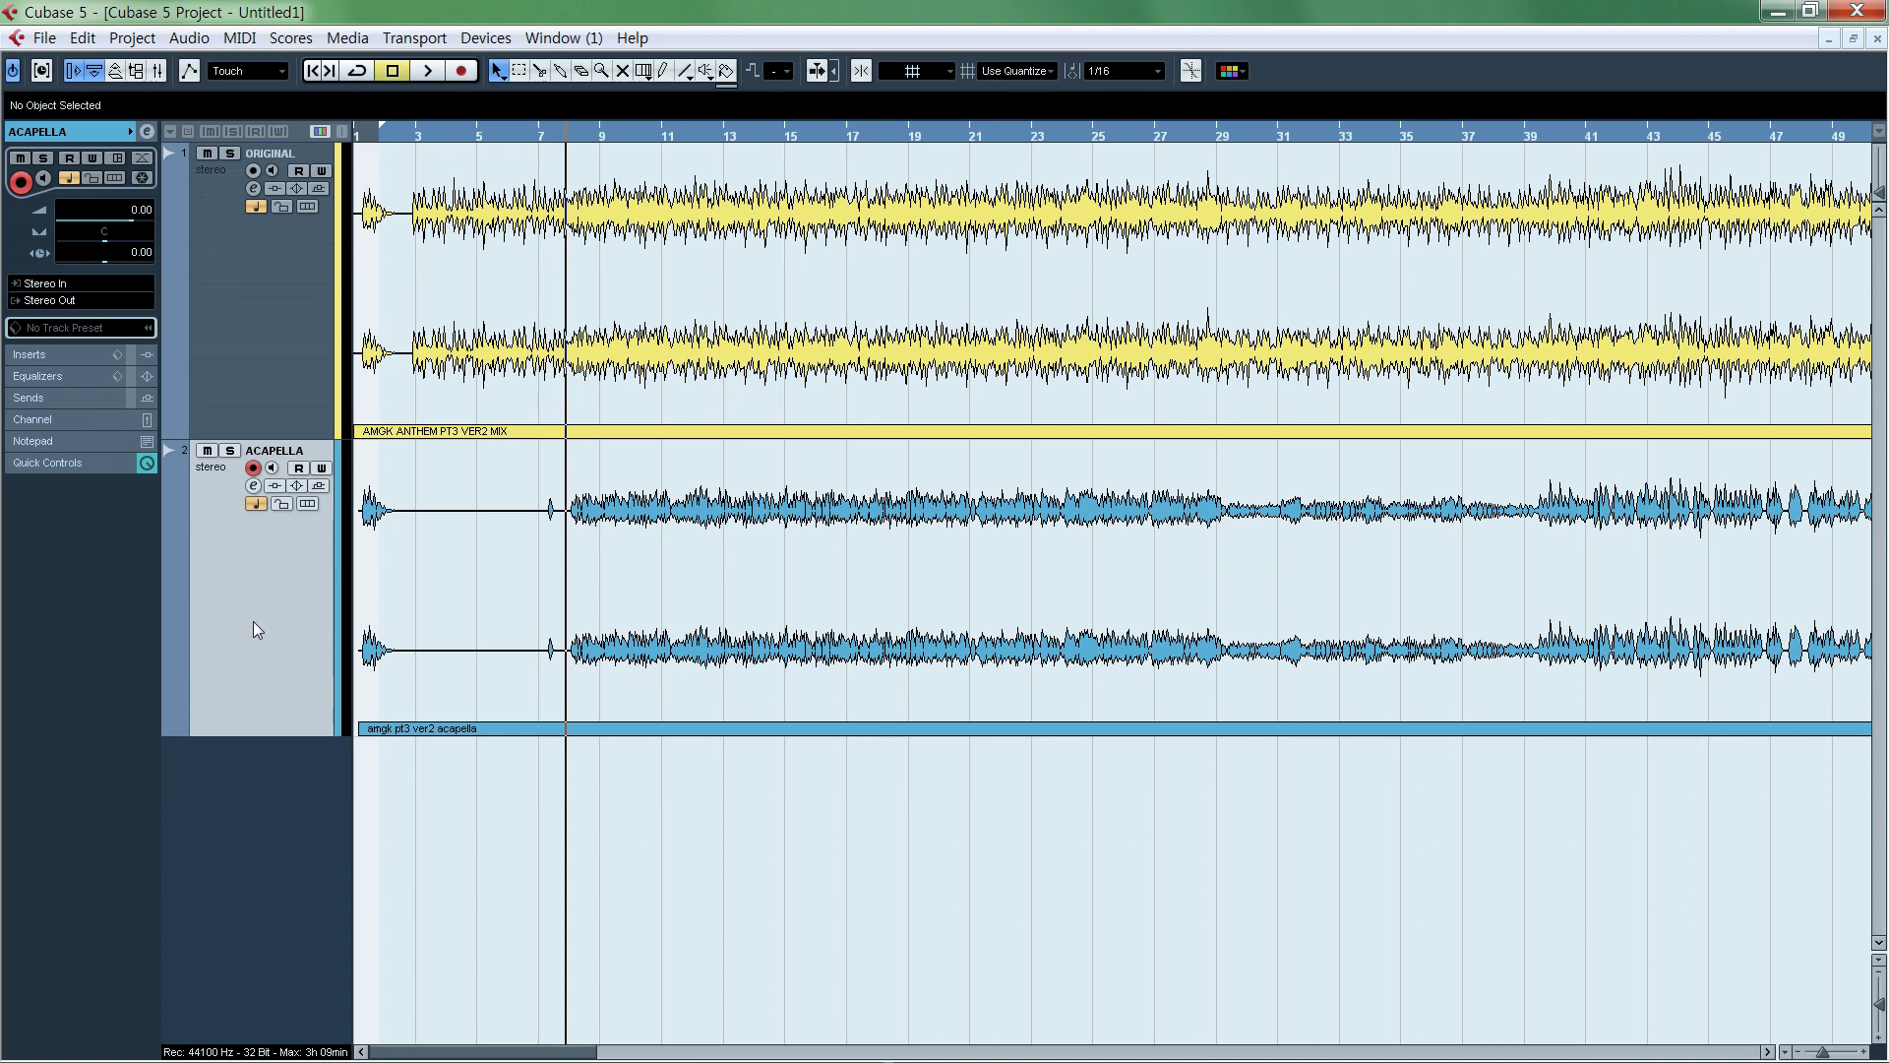
Open the ACAPELLA channel settings, invert the channel's input phase and move the window clear of the track list.
key(e)
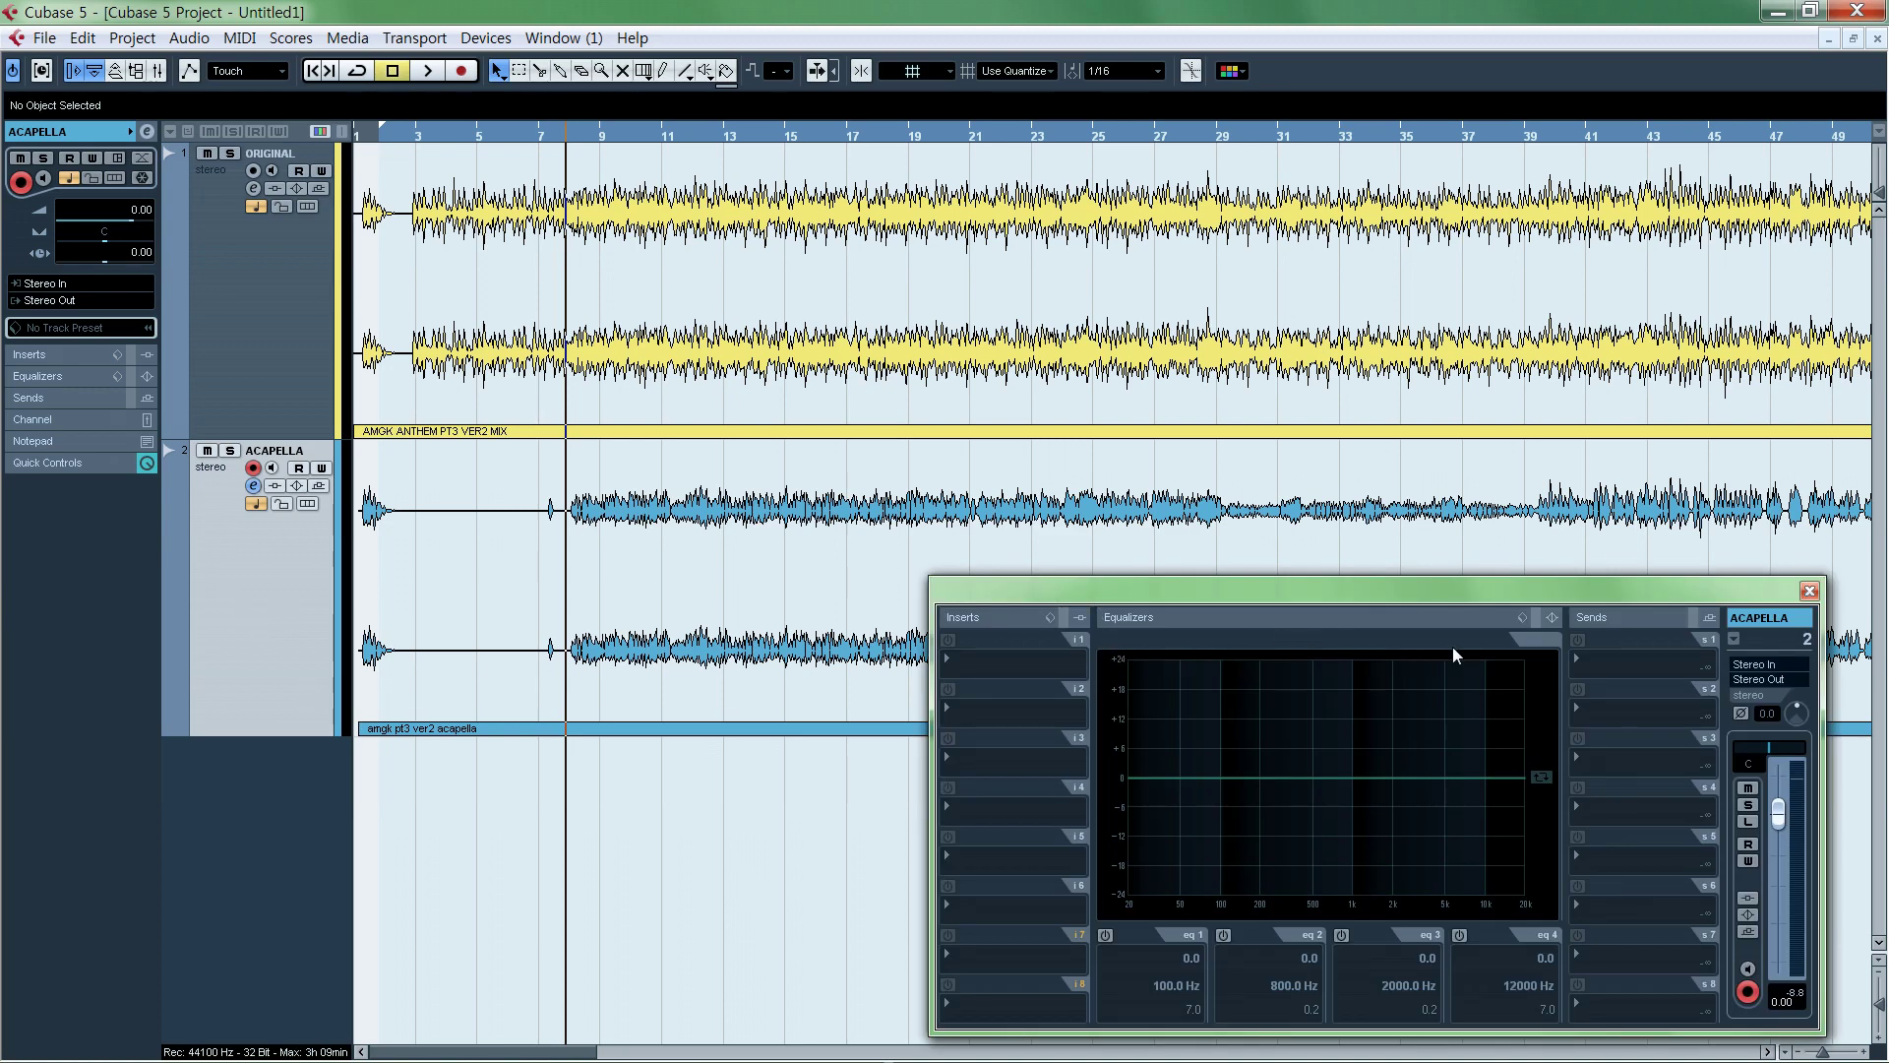
drag(1563, 591, 892, 462)
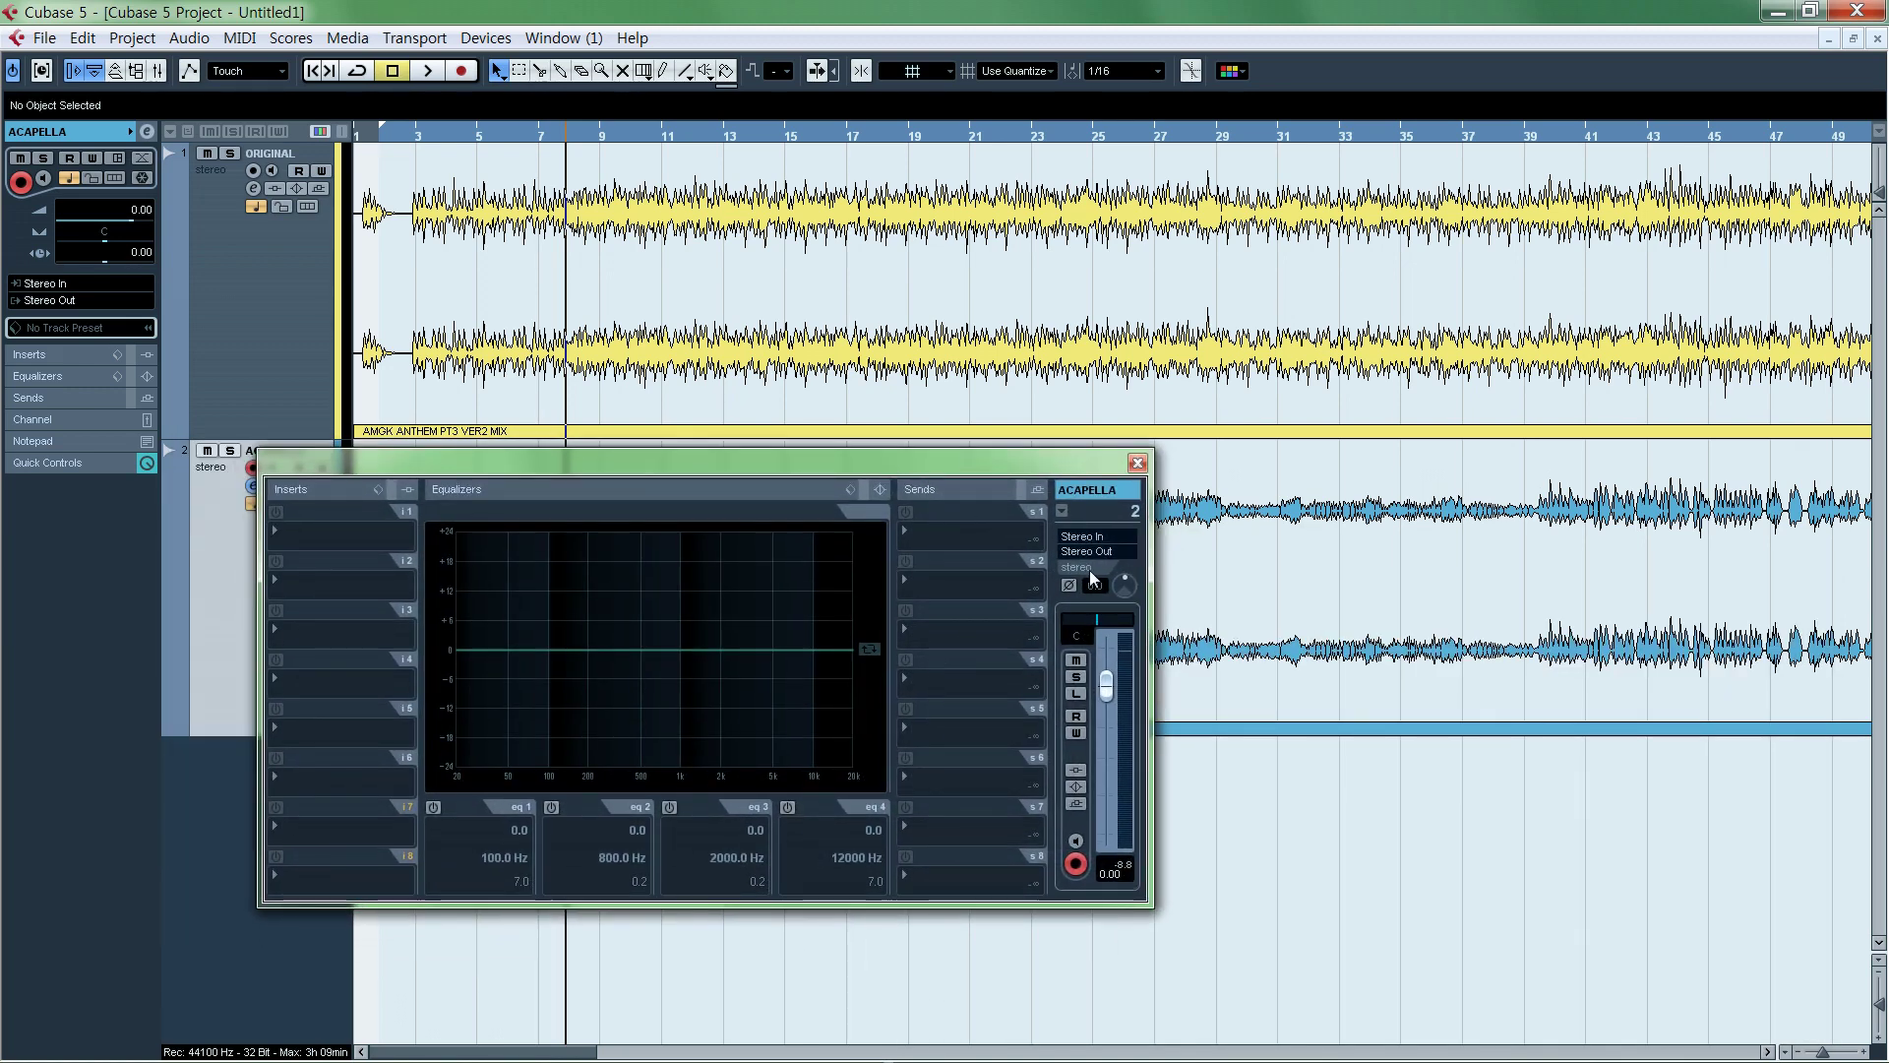
click(1070, 586)
drag(1036, 472, 1317, 616)
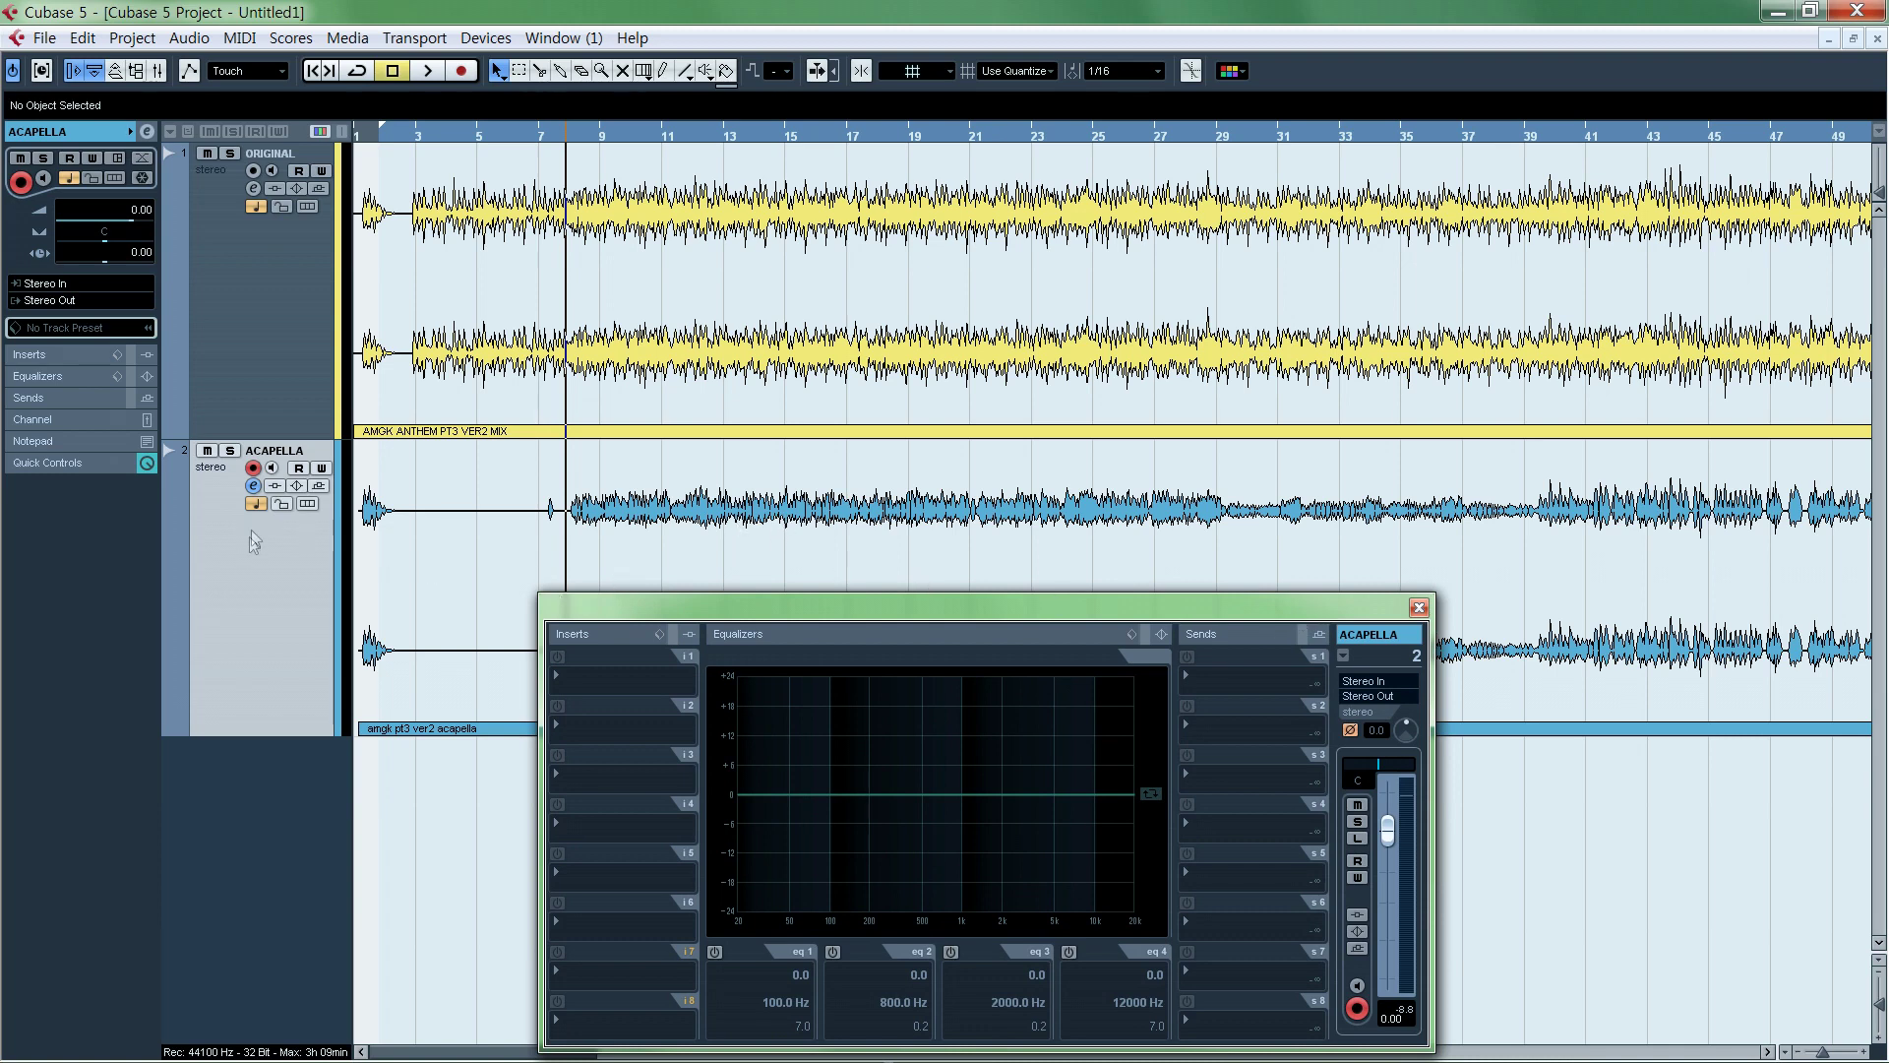
drag(606, 631, 734, 643)
Solo the ACAPELLA track and listen to it with its phase inverted.
key(s)
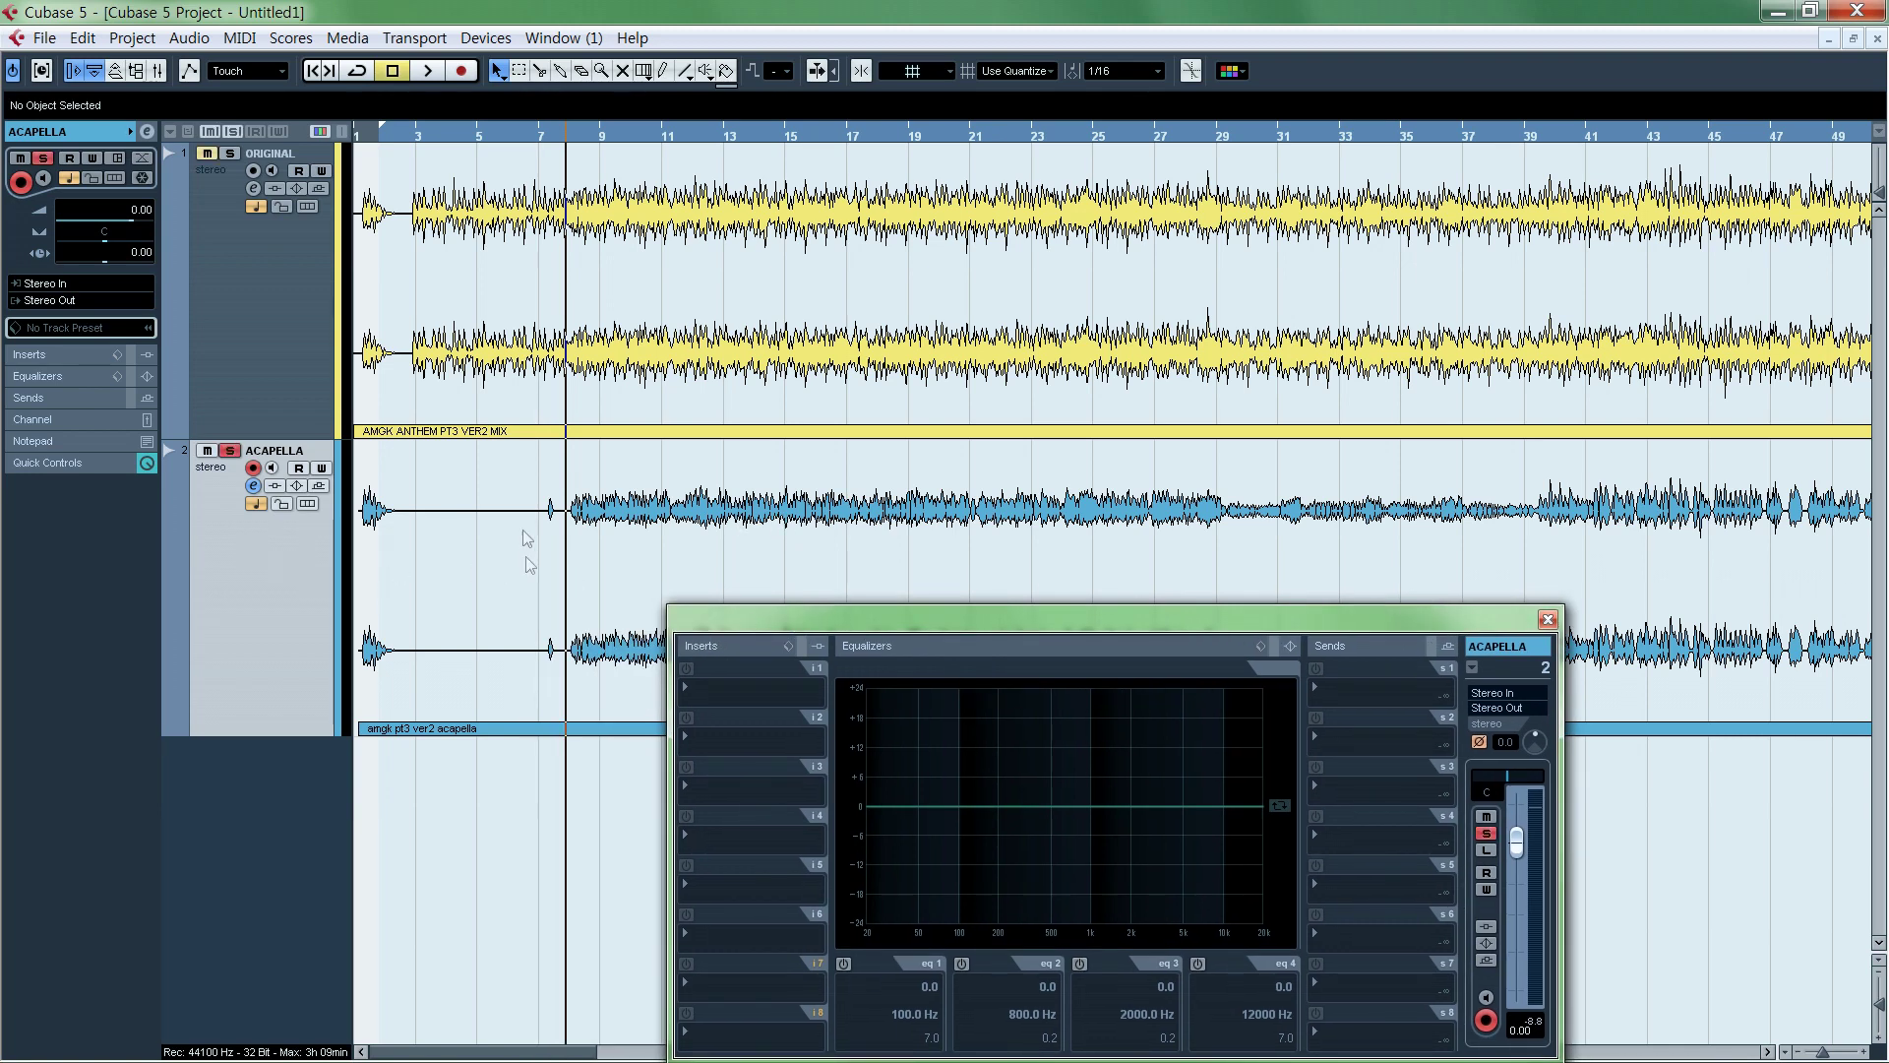
key(space)
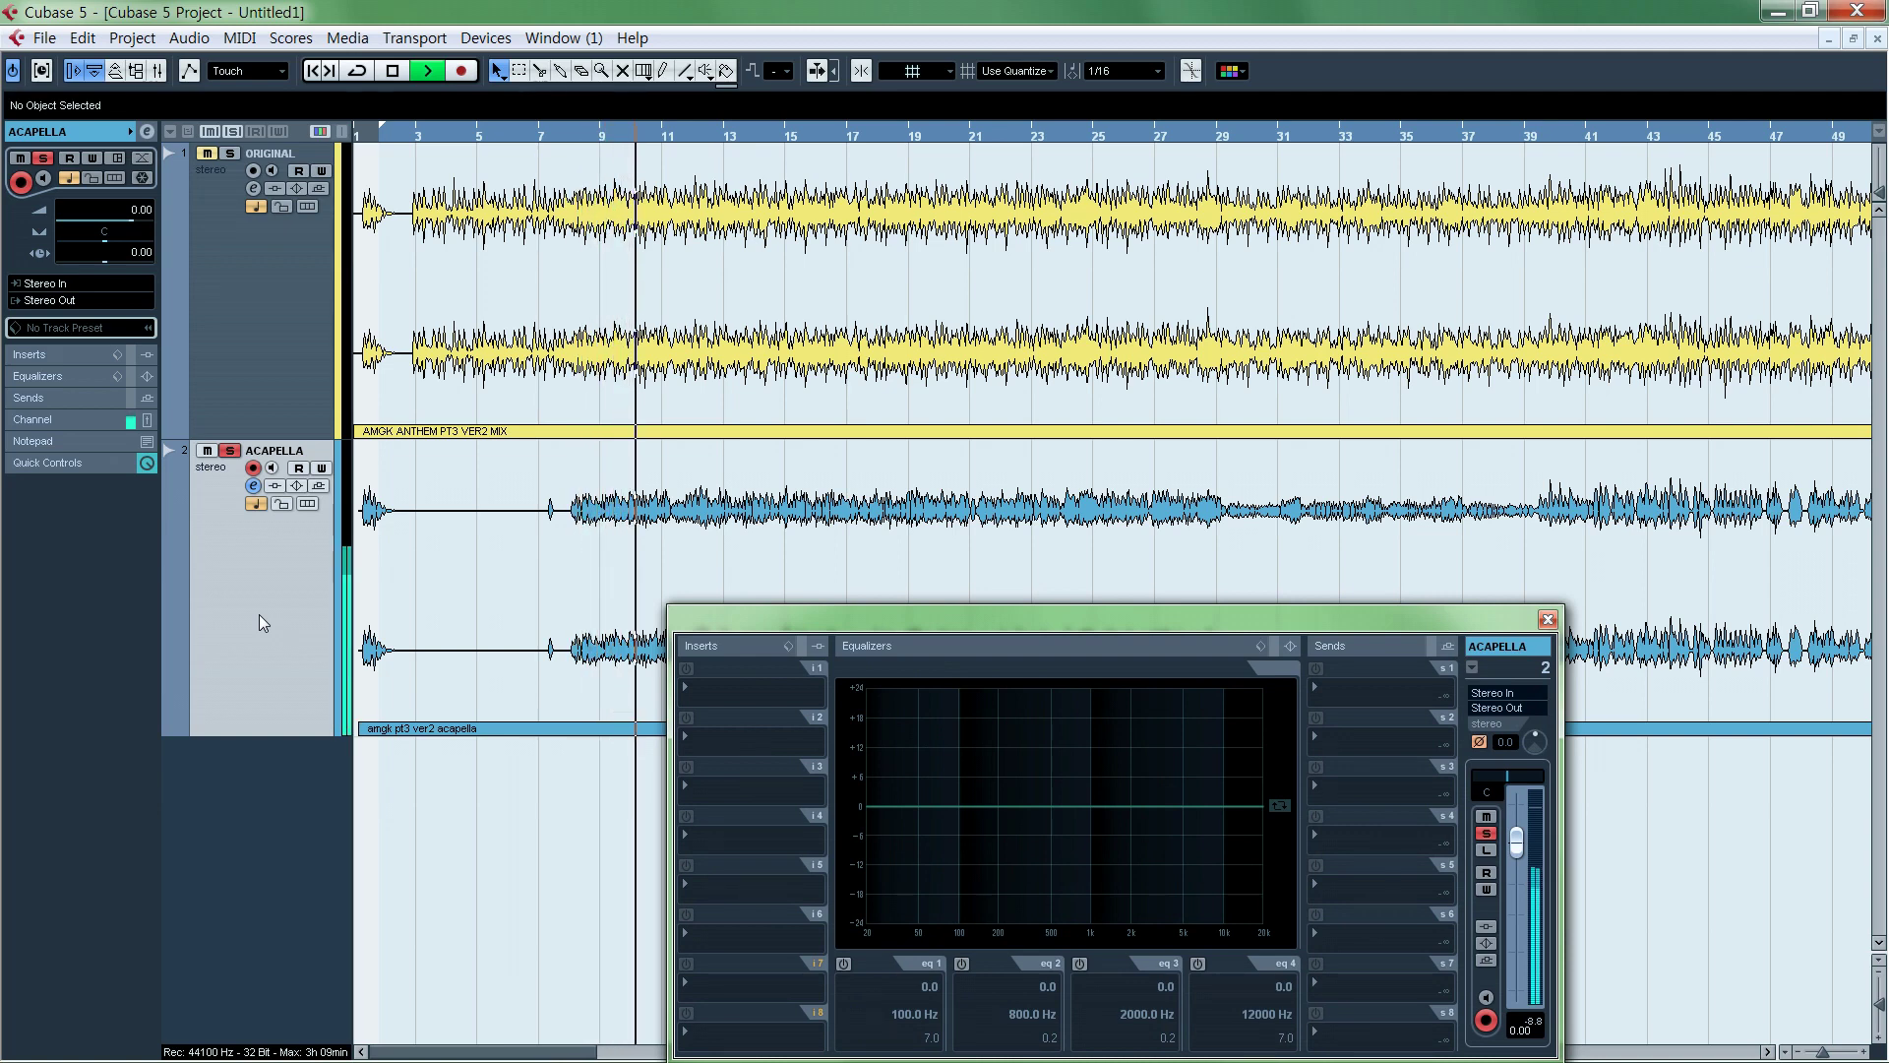
key(space)
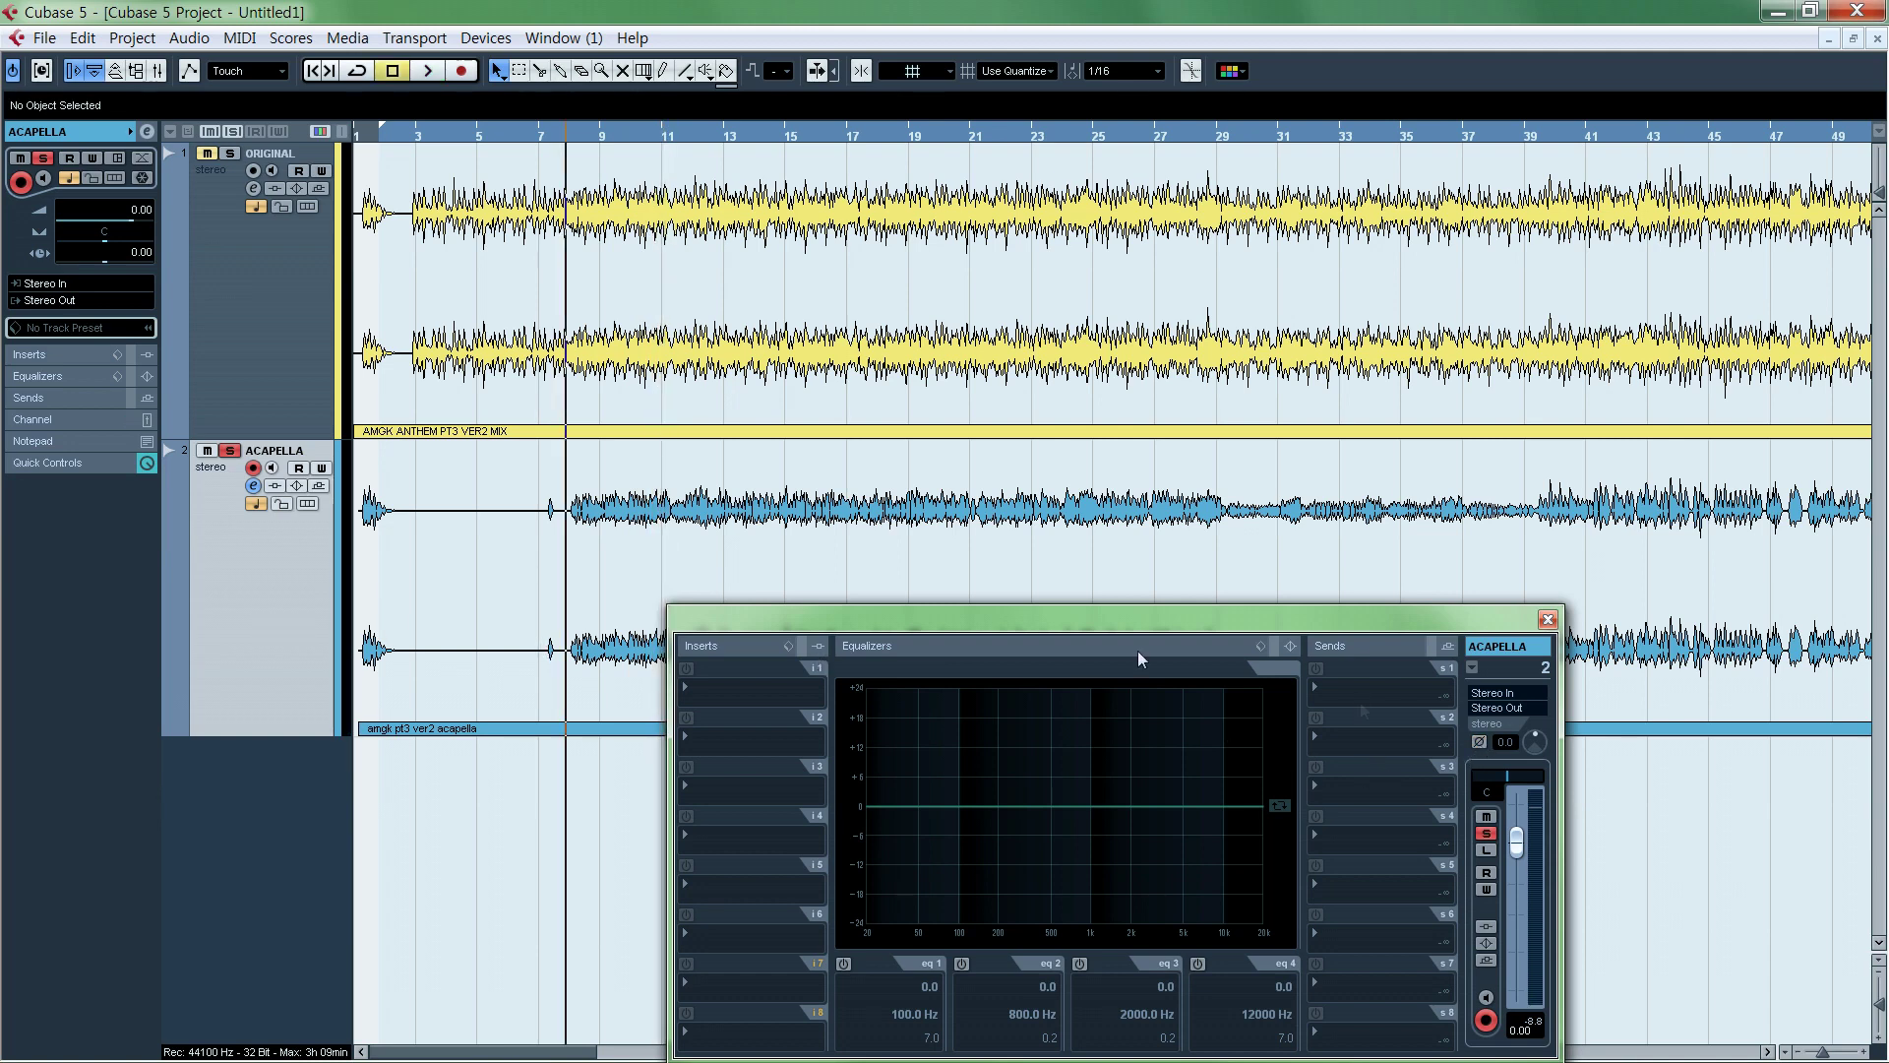
Turn off solo on the ACAPELLA track and play both tracks together with the acapella's phase inverted.
key(s)
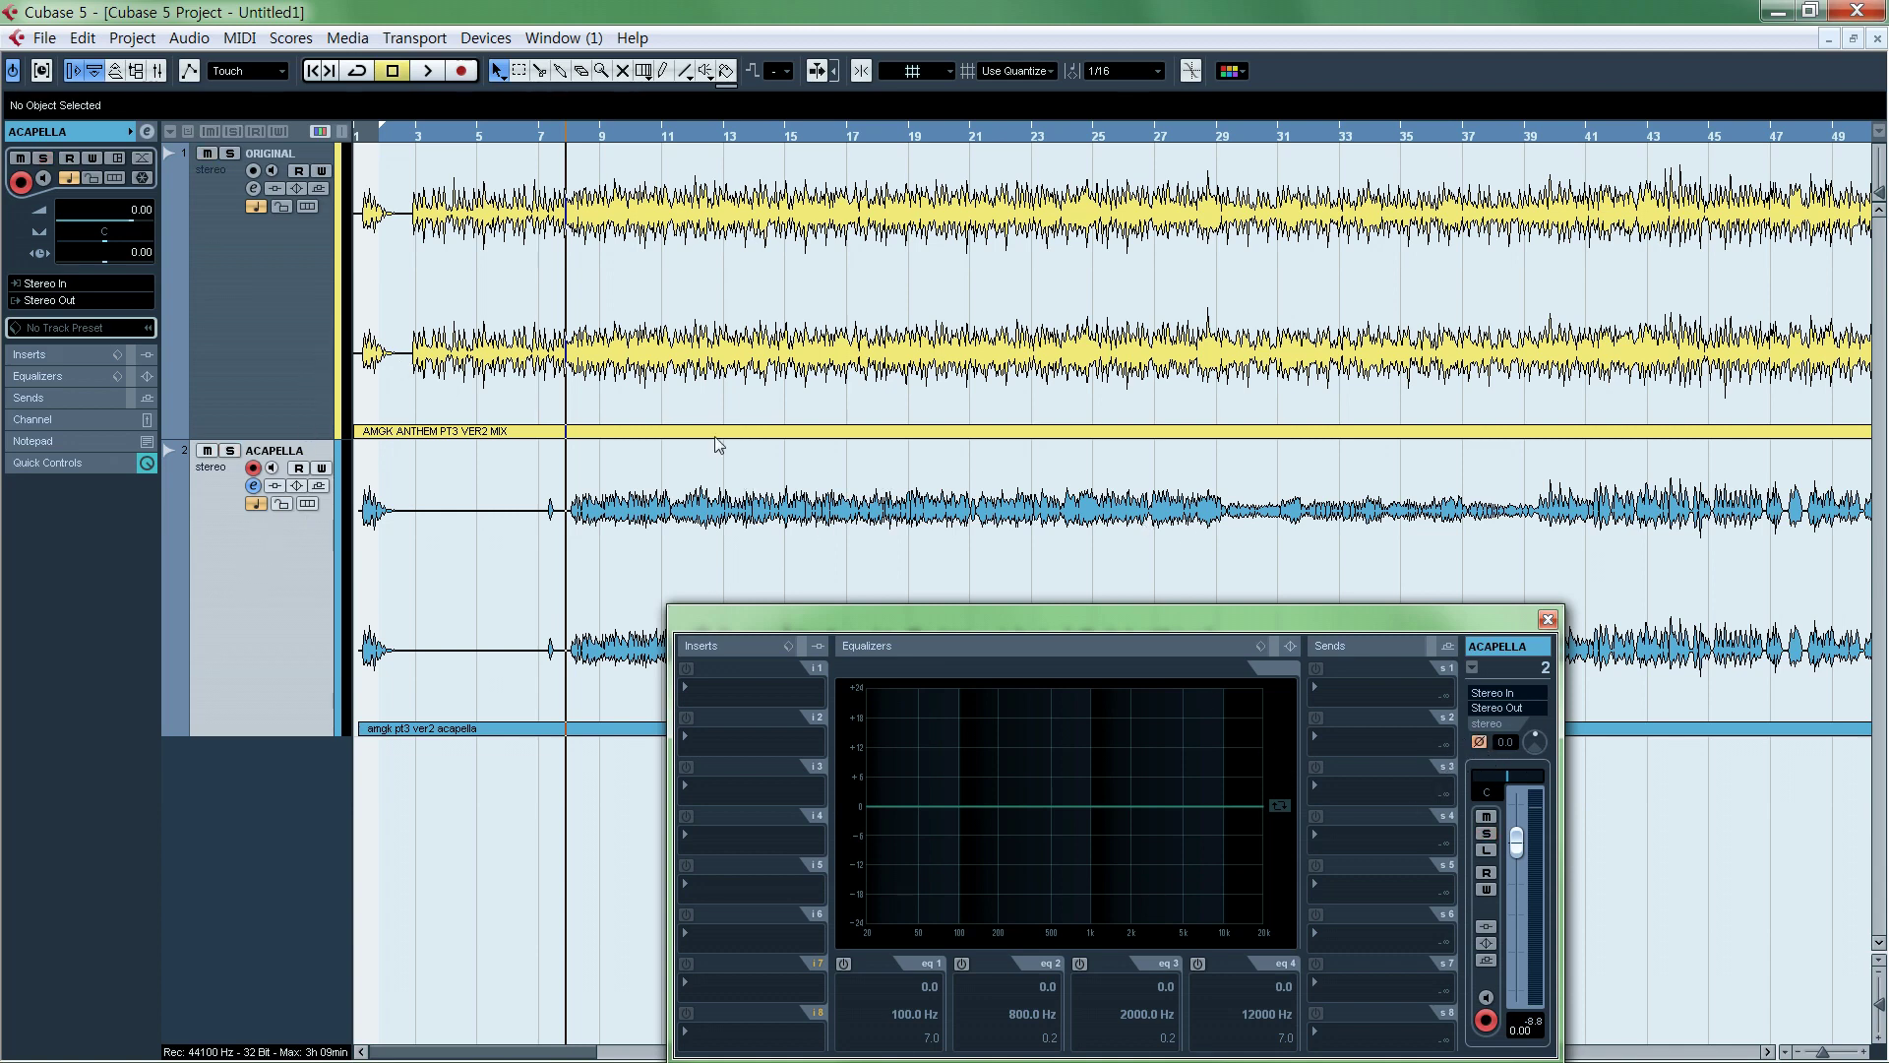
drag(876, 622, 1065, 648)
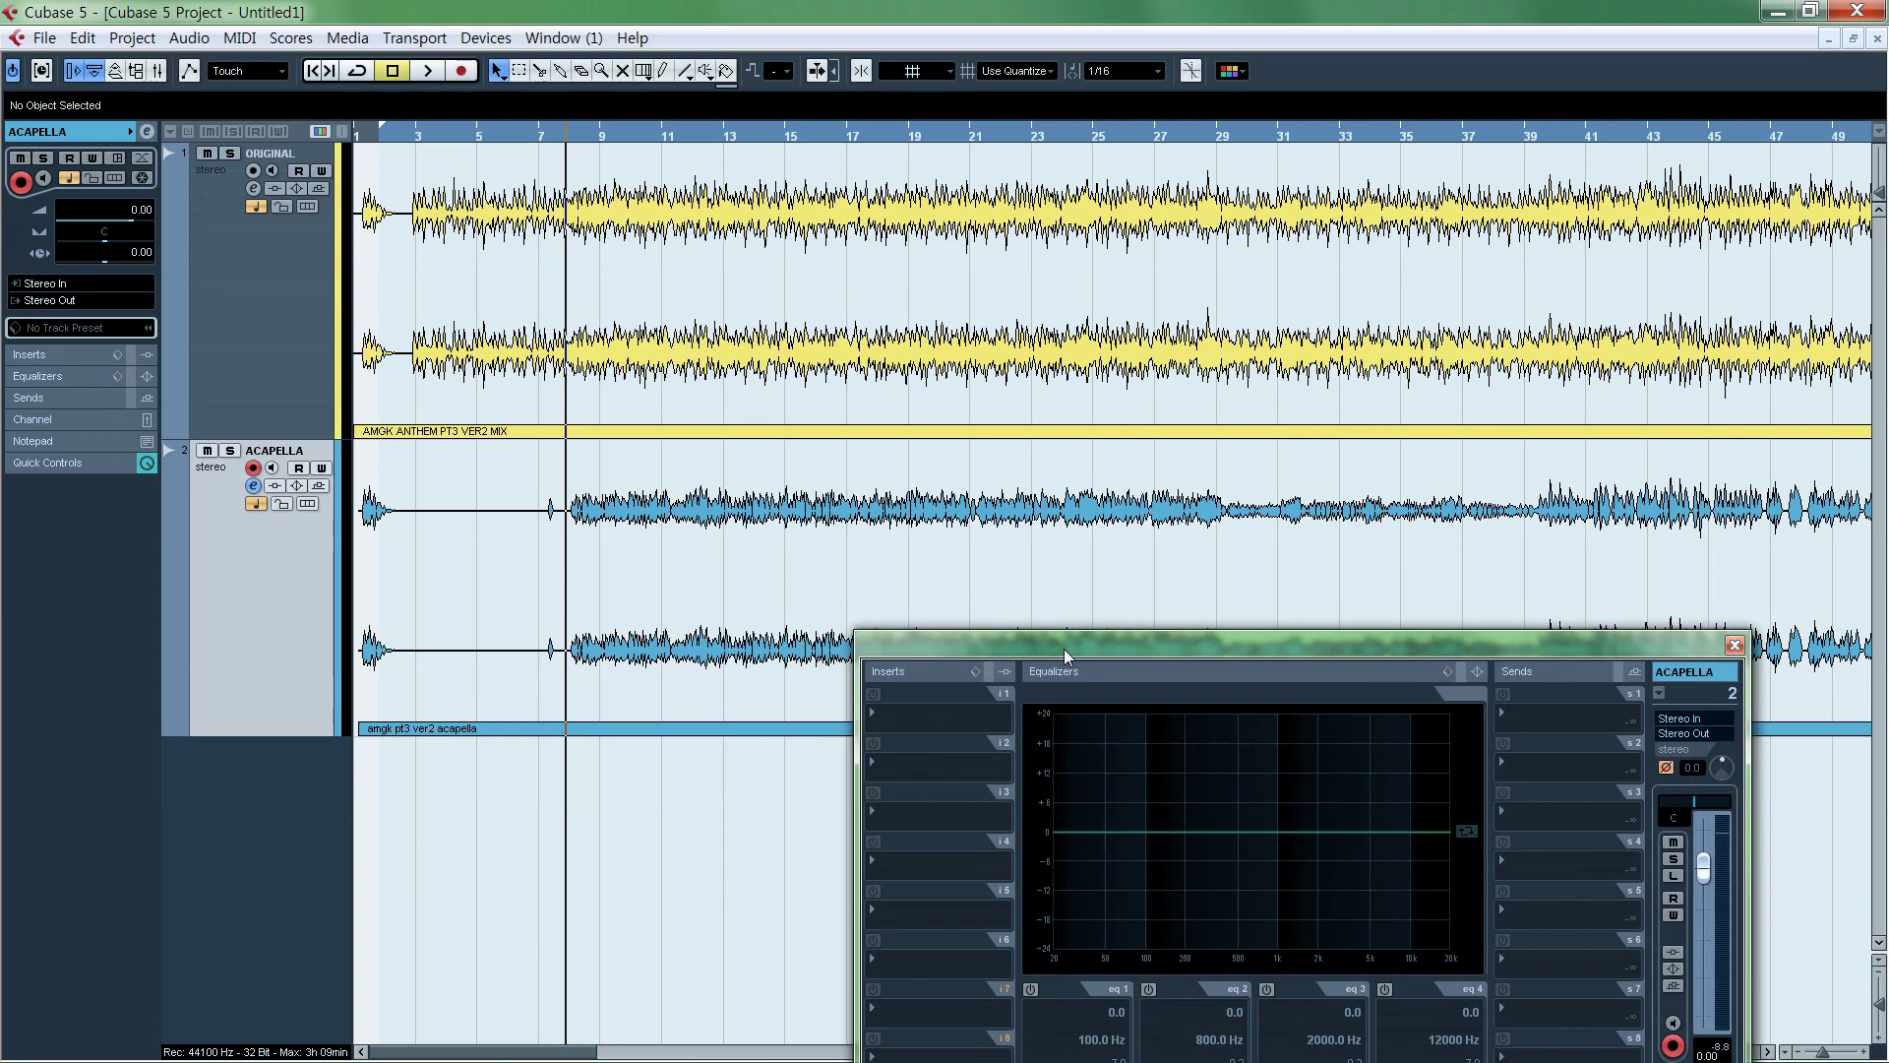
key(space)
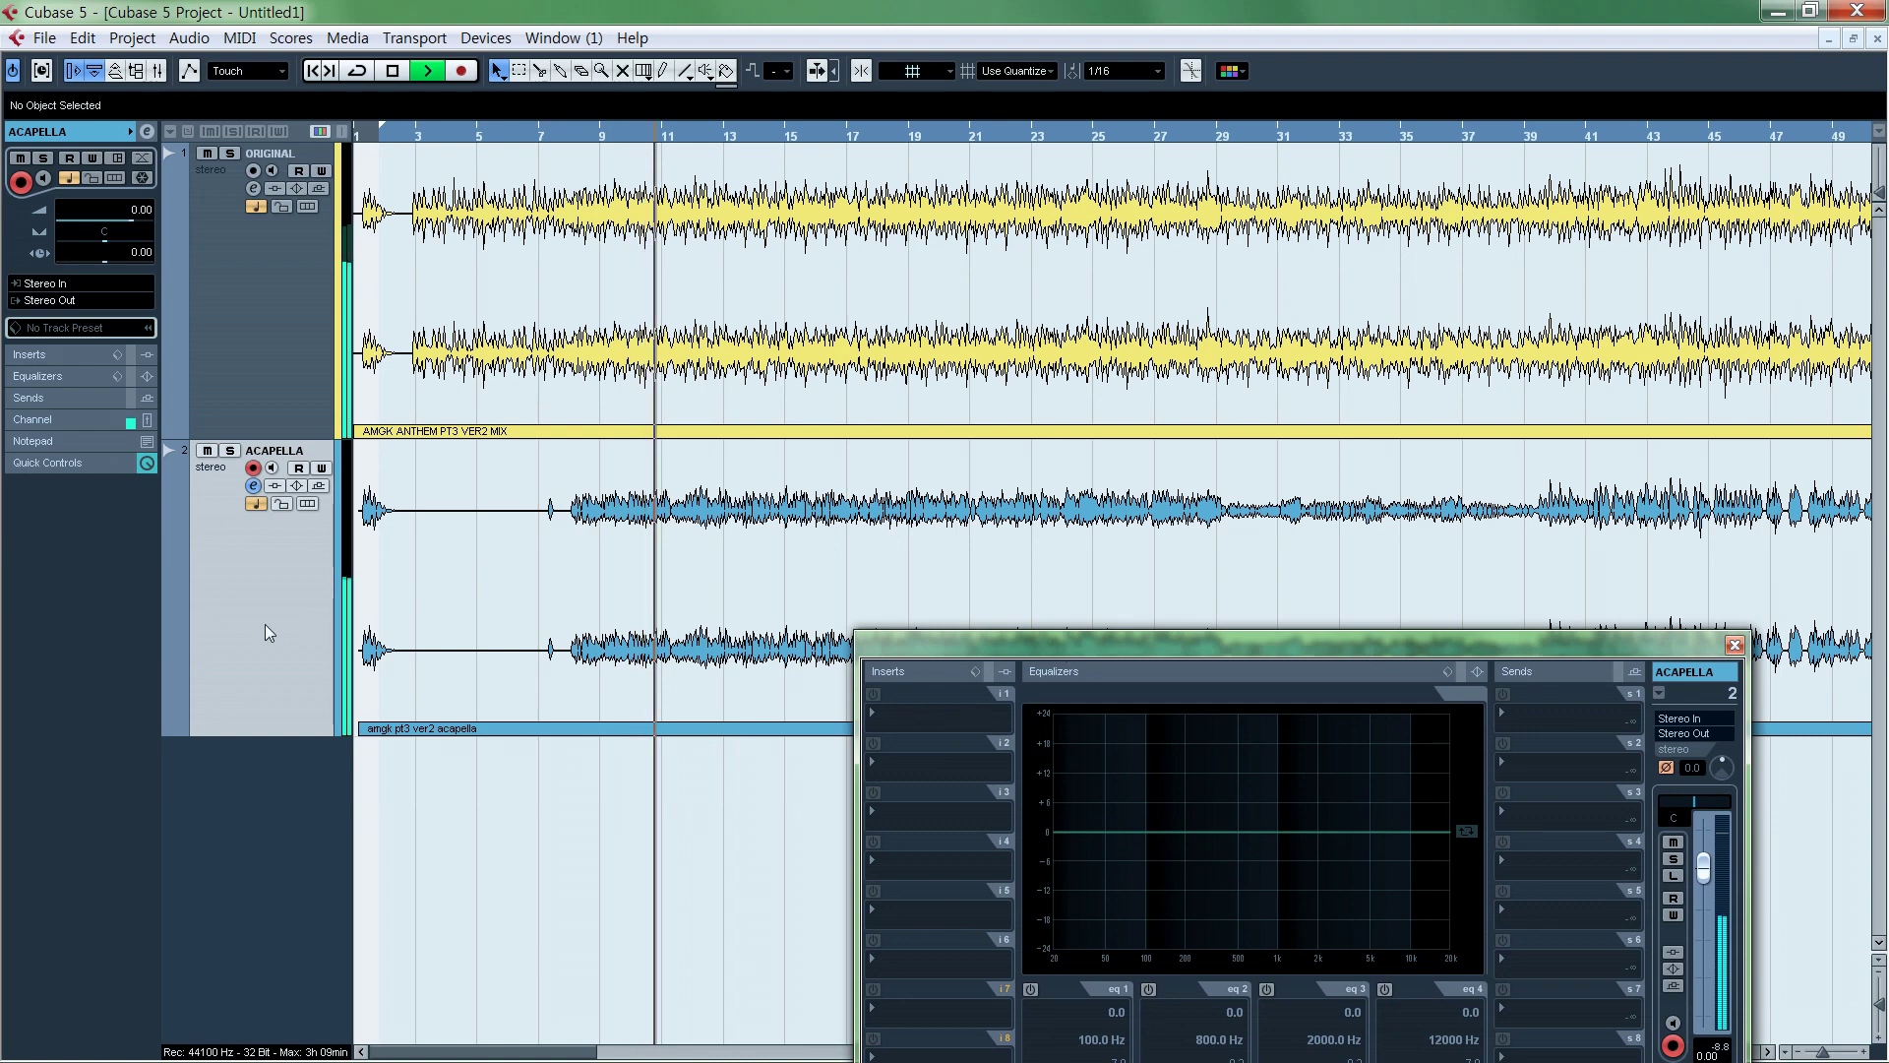
key(space)
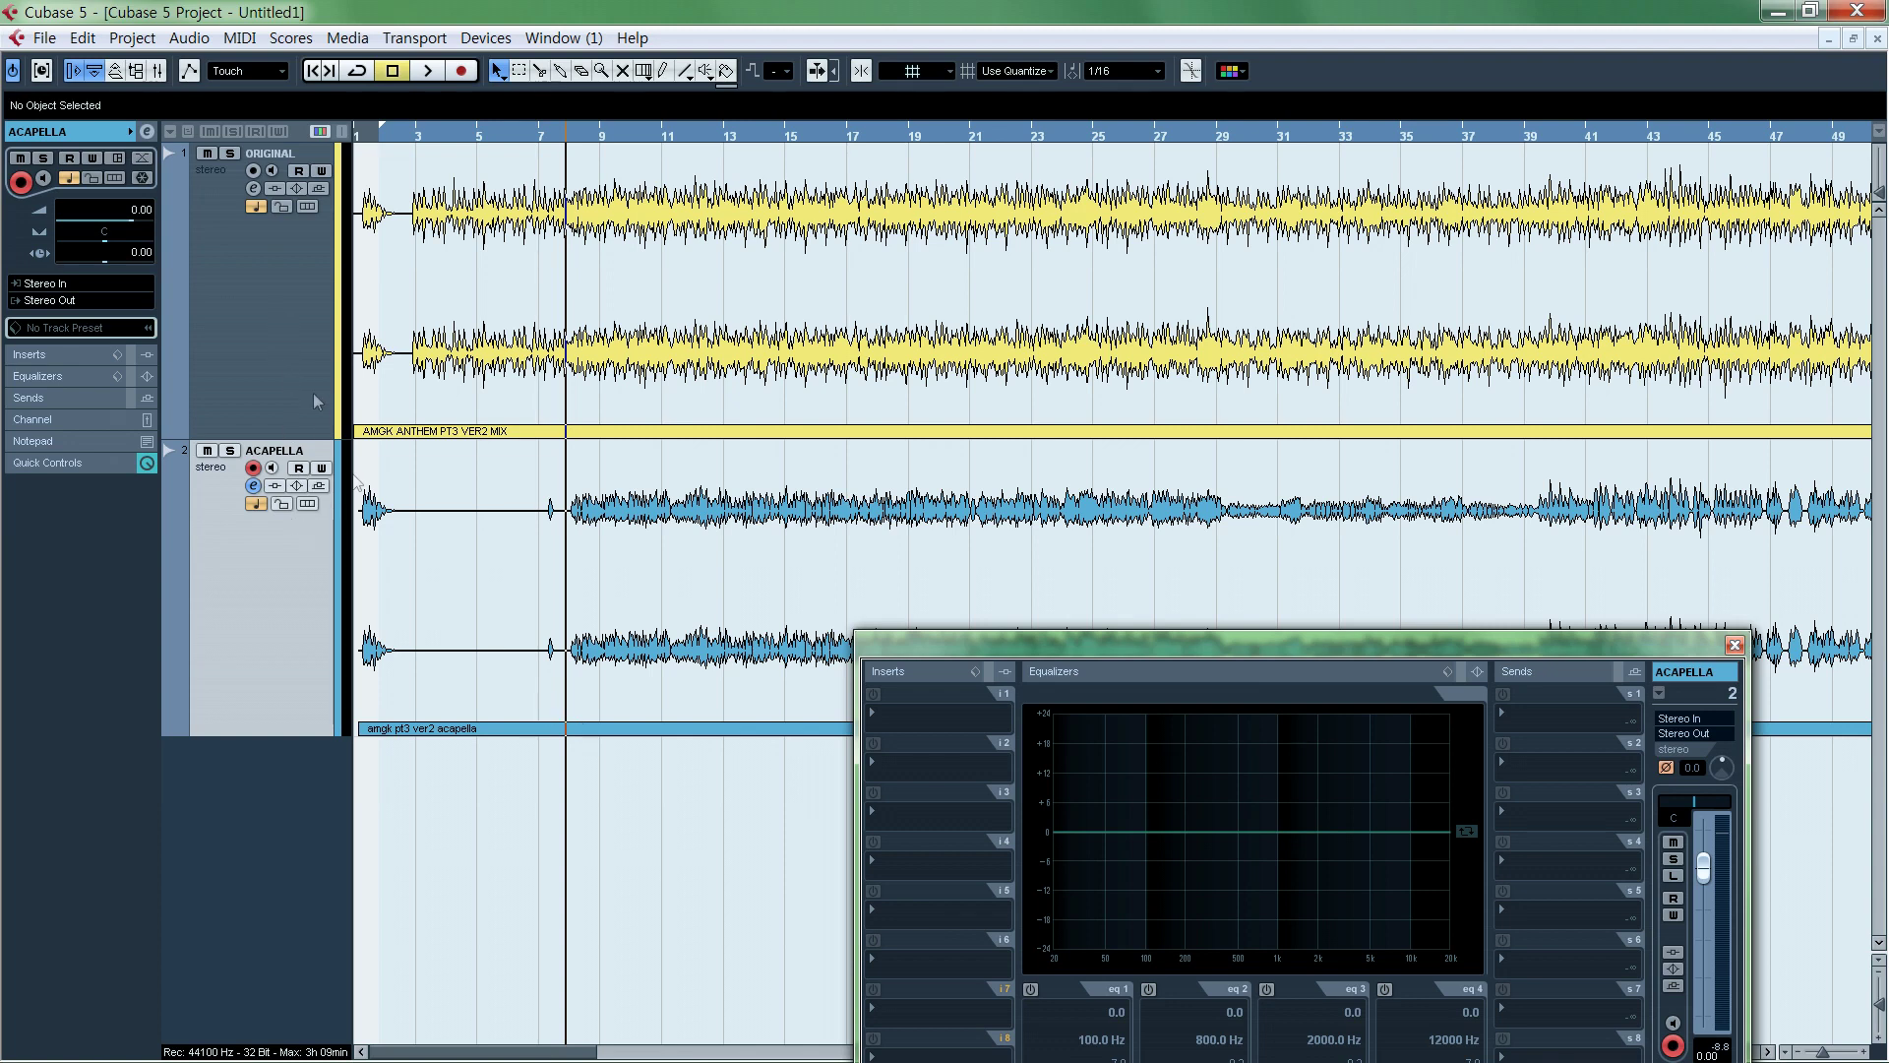
Play both tracks while toggling the ACAPELLA channel's input phase to compare the sound, ending with the phase inverted.
click(214, 205)
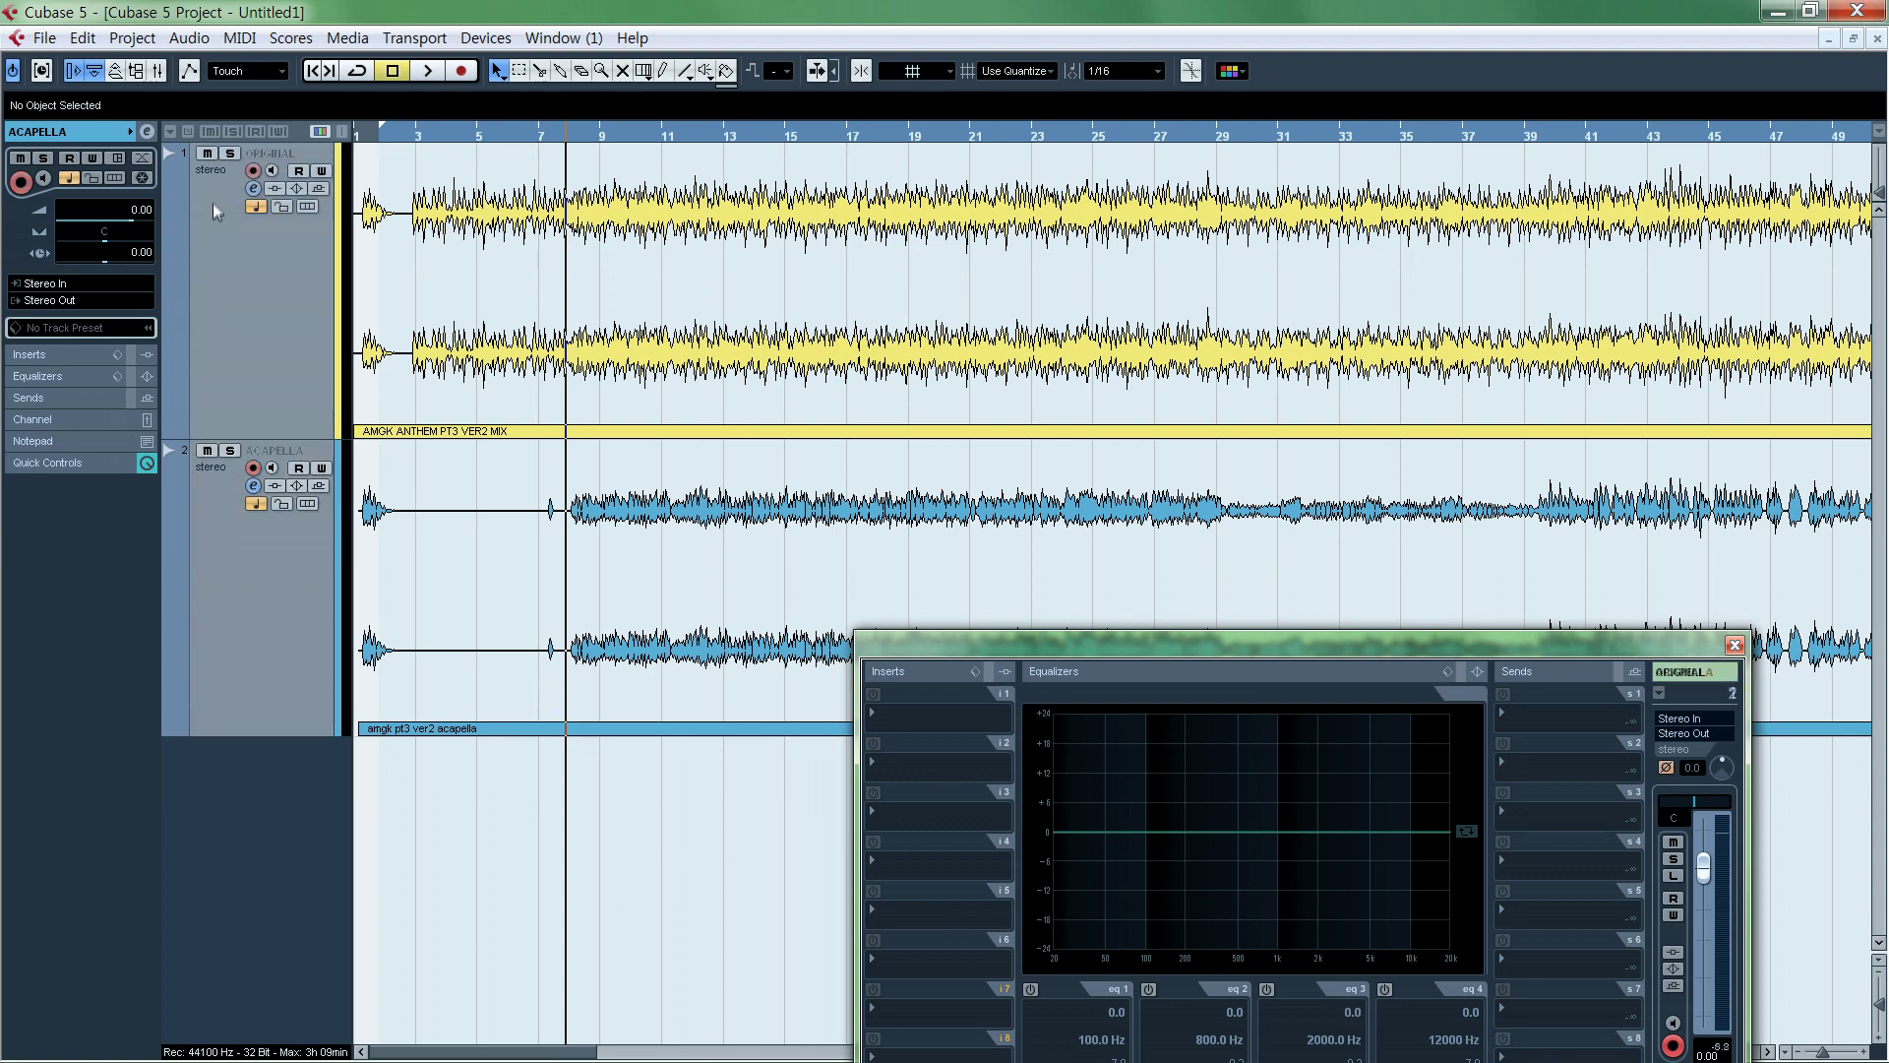
click(245, 525)
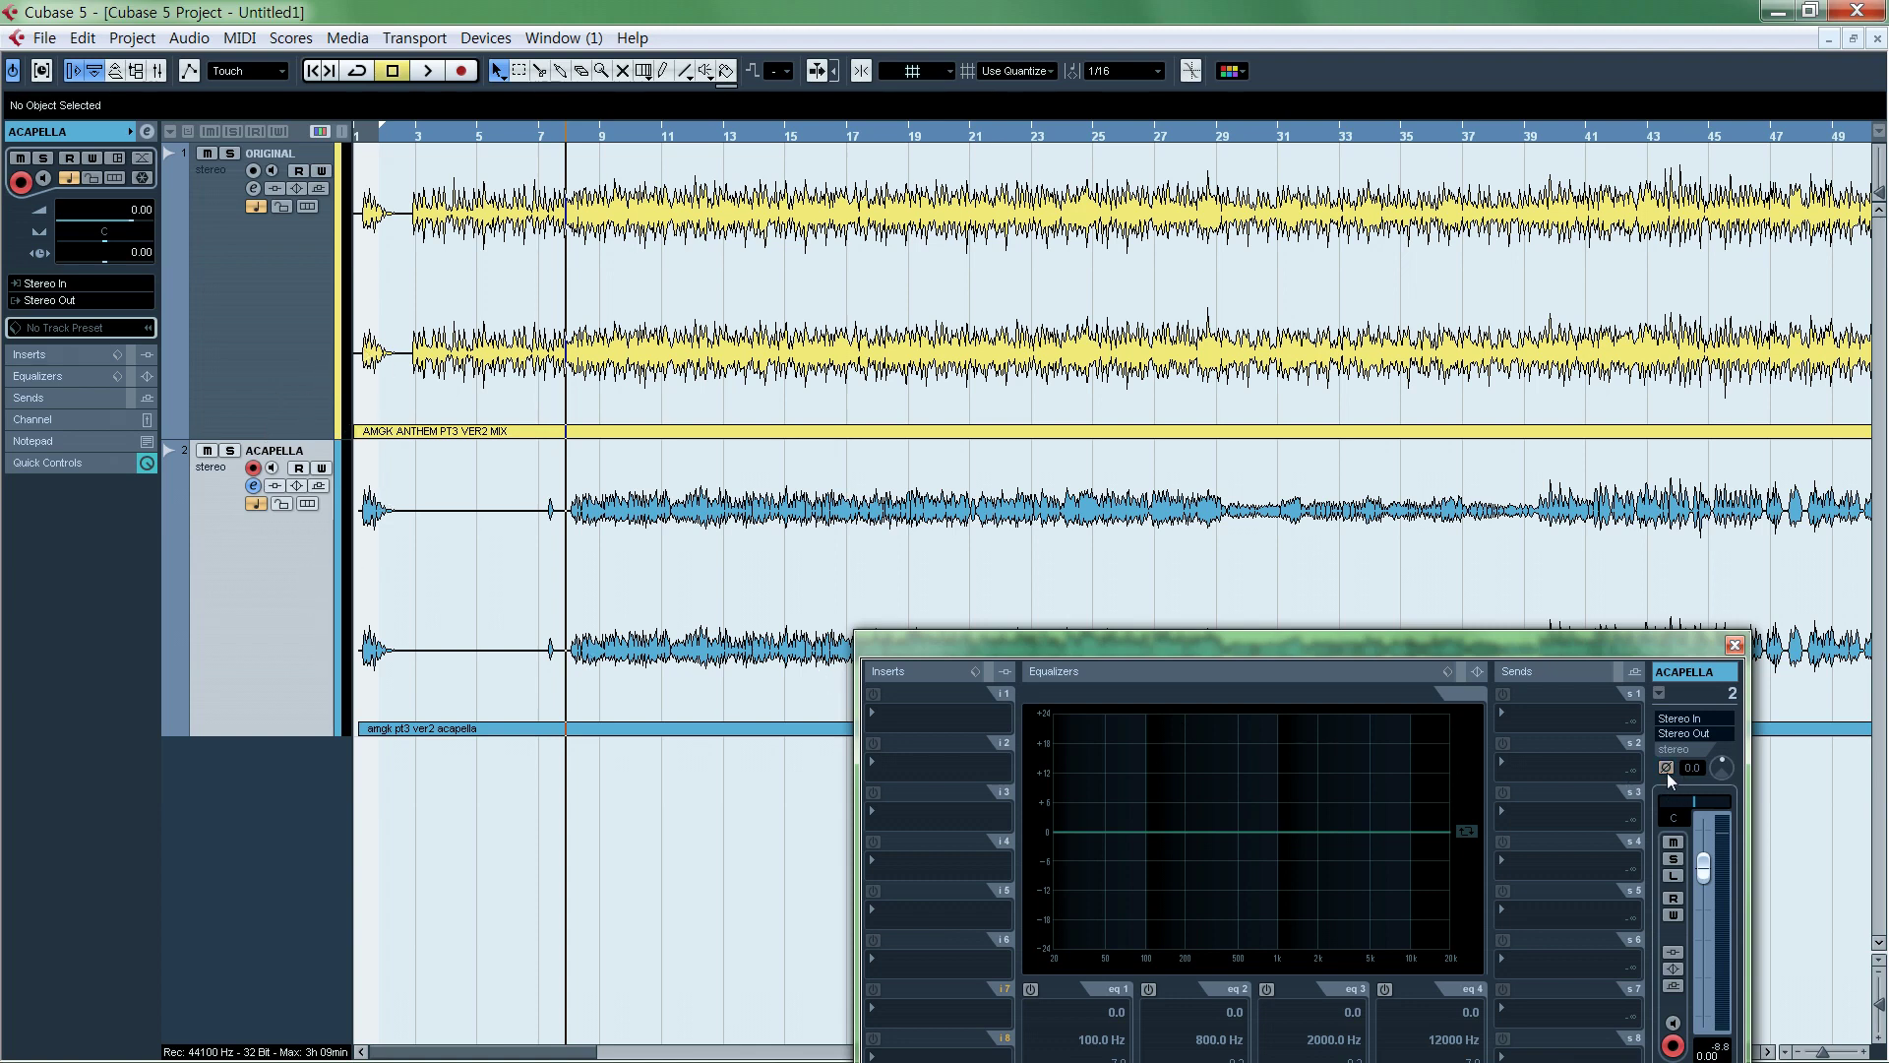
drag(1471, 651, 1468, 541)
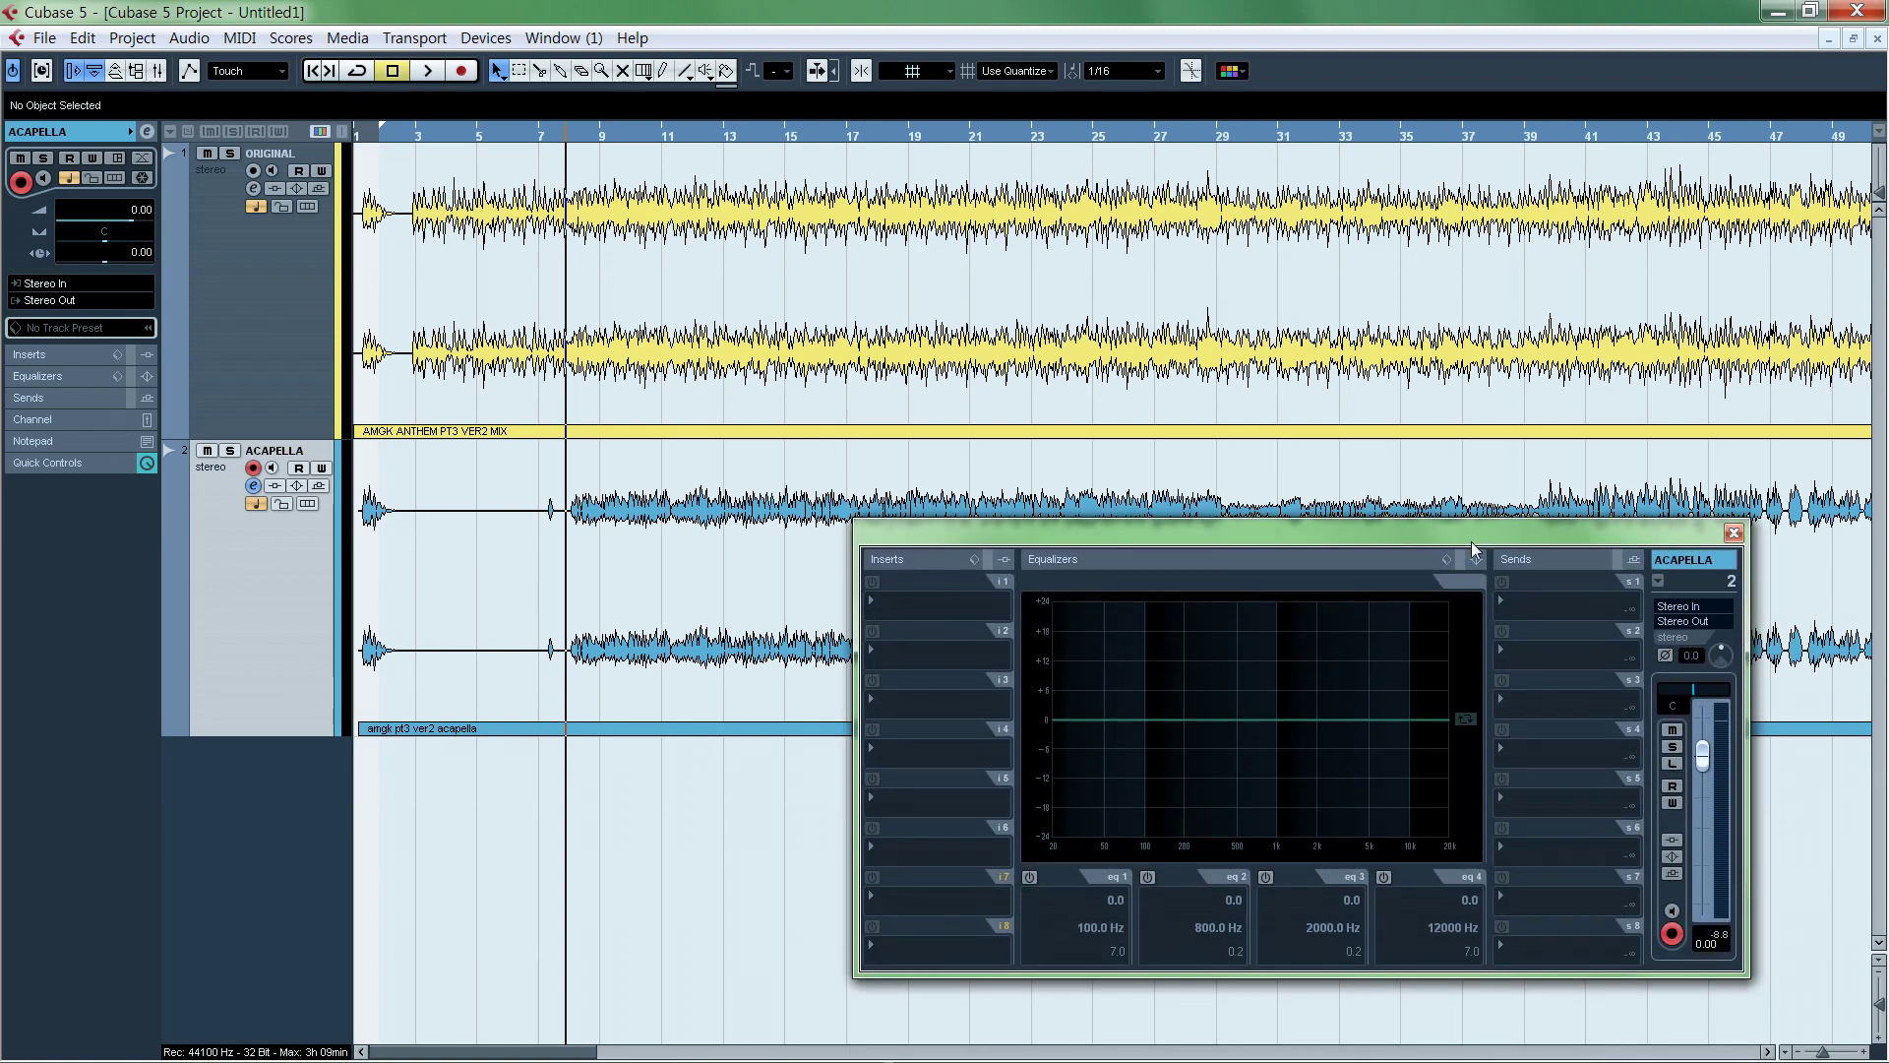
key(space)
click(1665, 655)
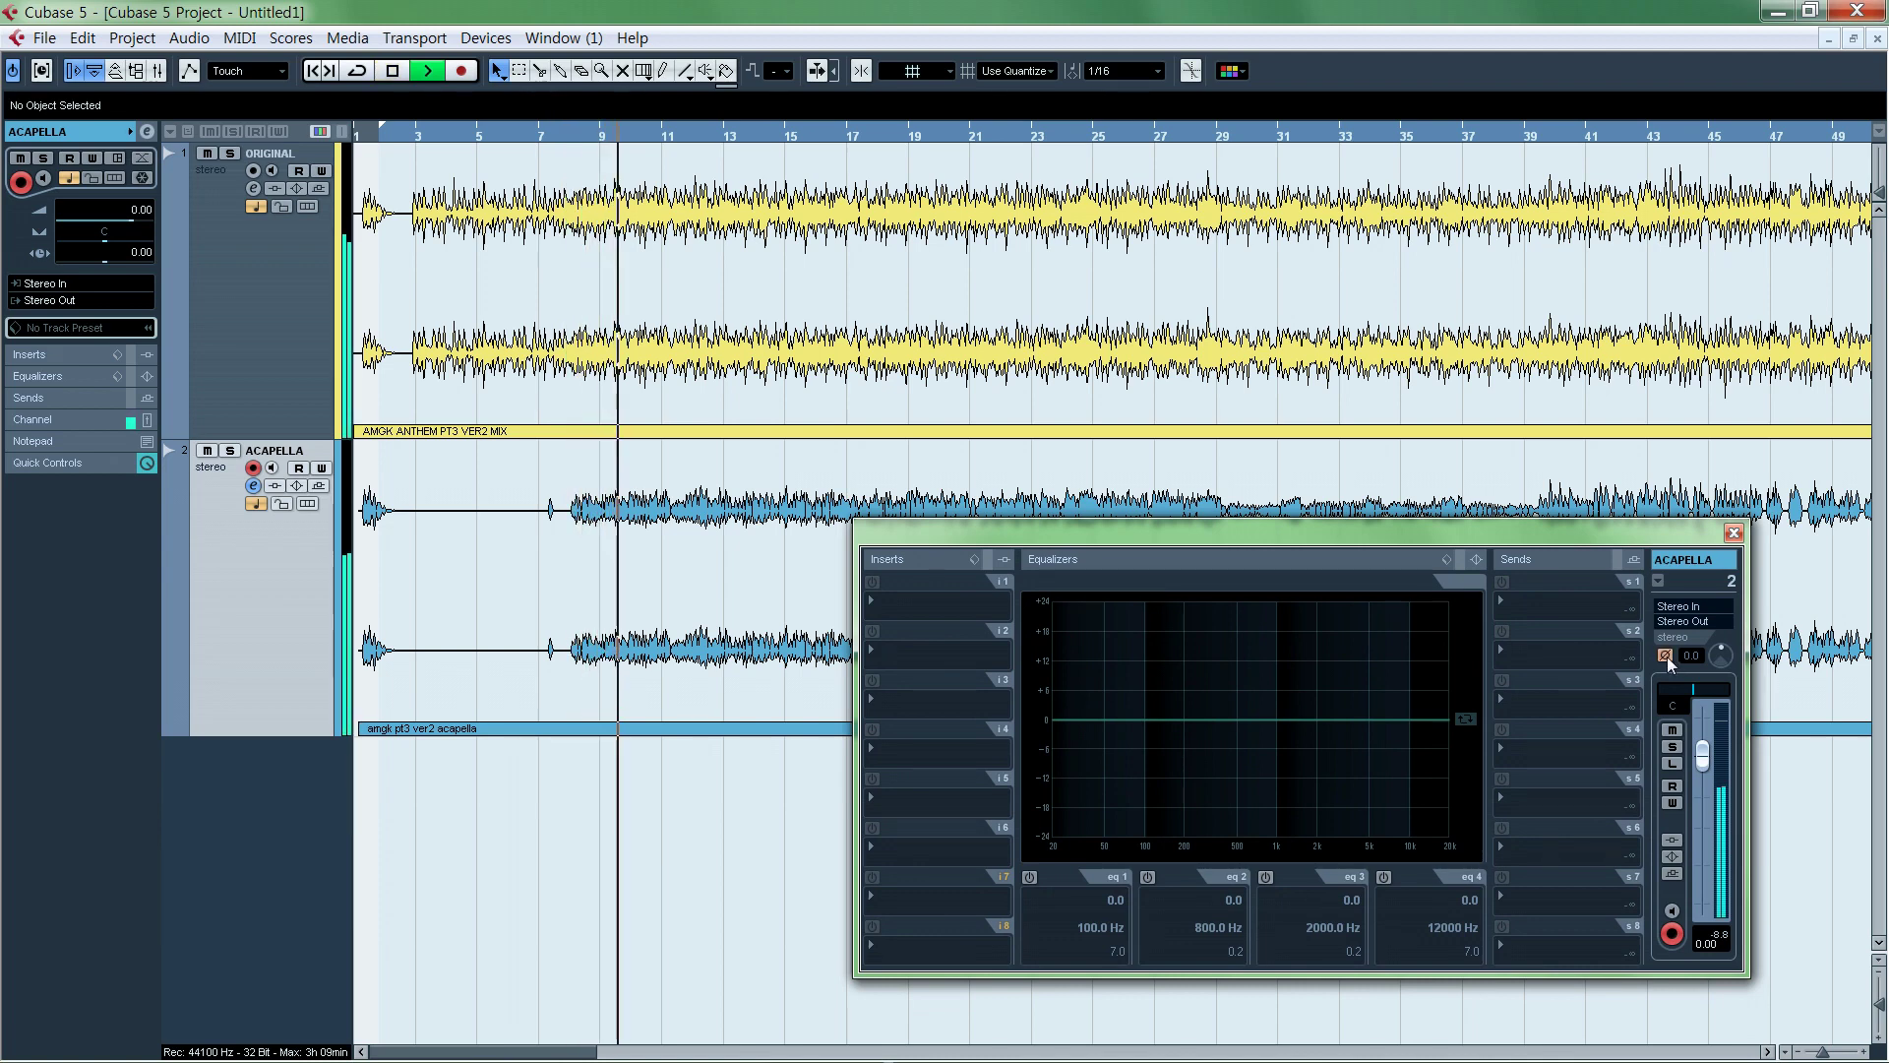
click(1665, 656)
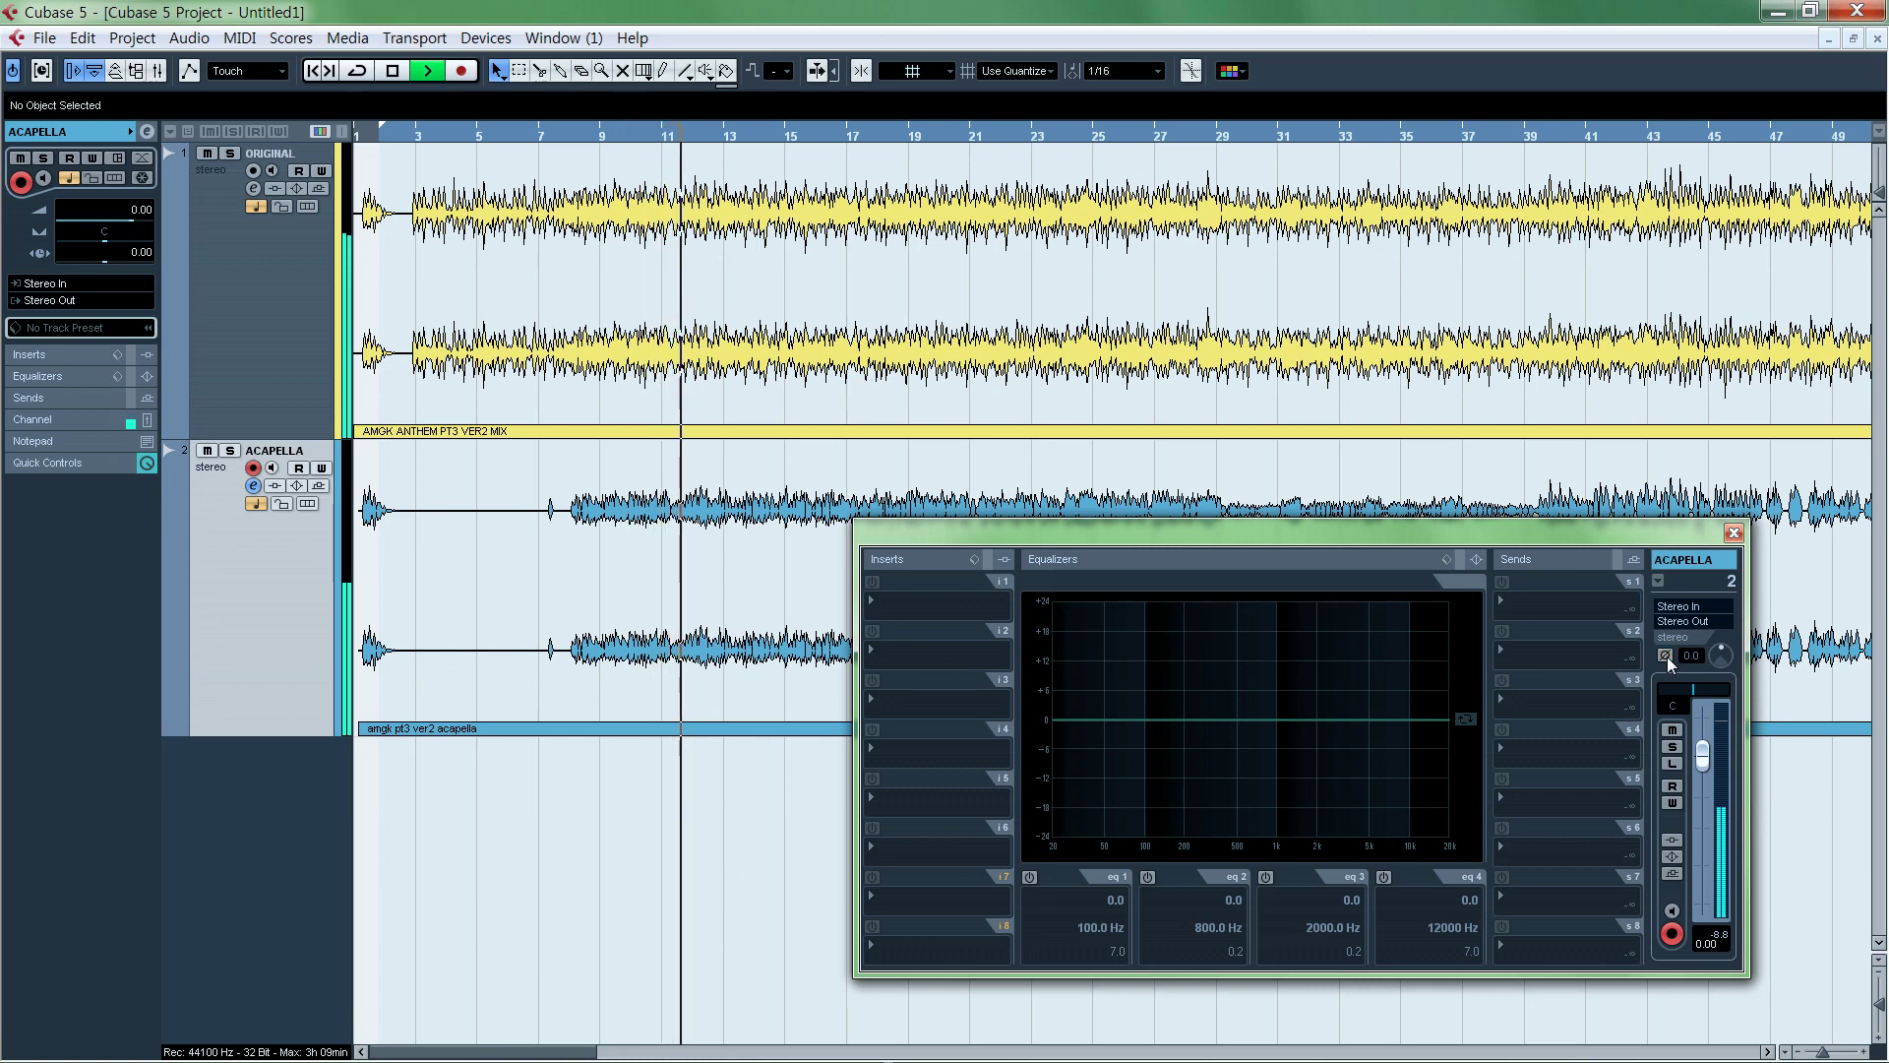
click(1666, 655)
key(space)
drag(1529, 551, 1254, 617)
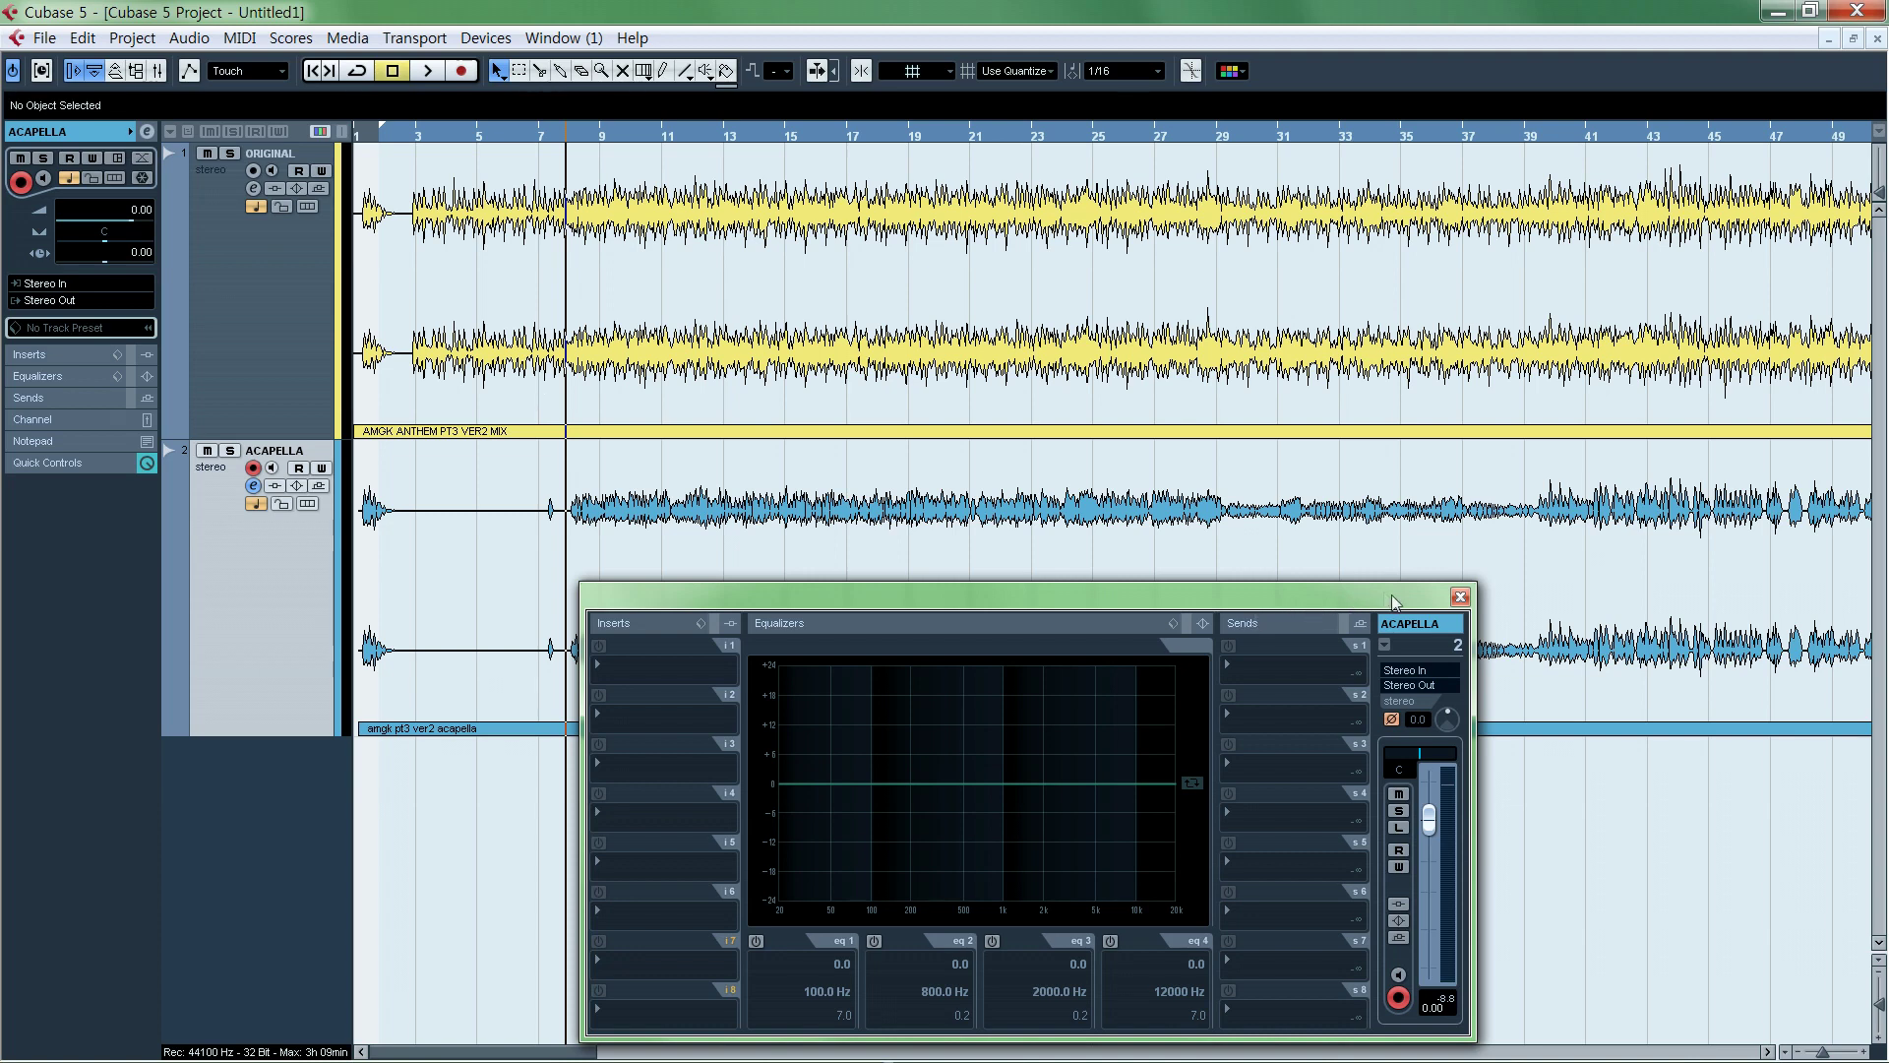
Switch to Notepad, highlight the parts of the line "A곡 원곡 / 아카펠라(보컬 랩) -> 반주" in turn, and return to Cubase.
key(alt+Tab)
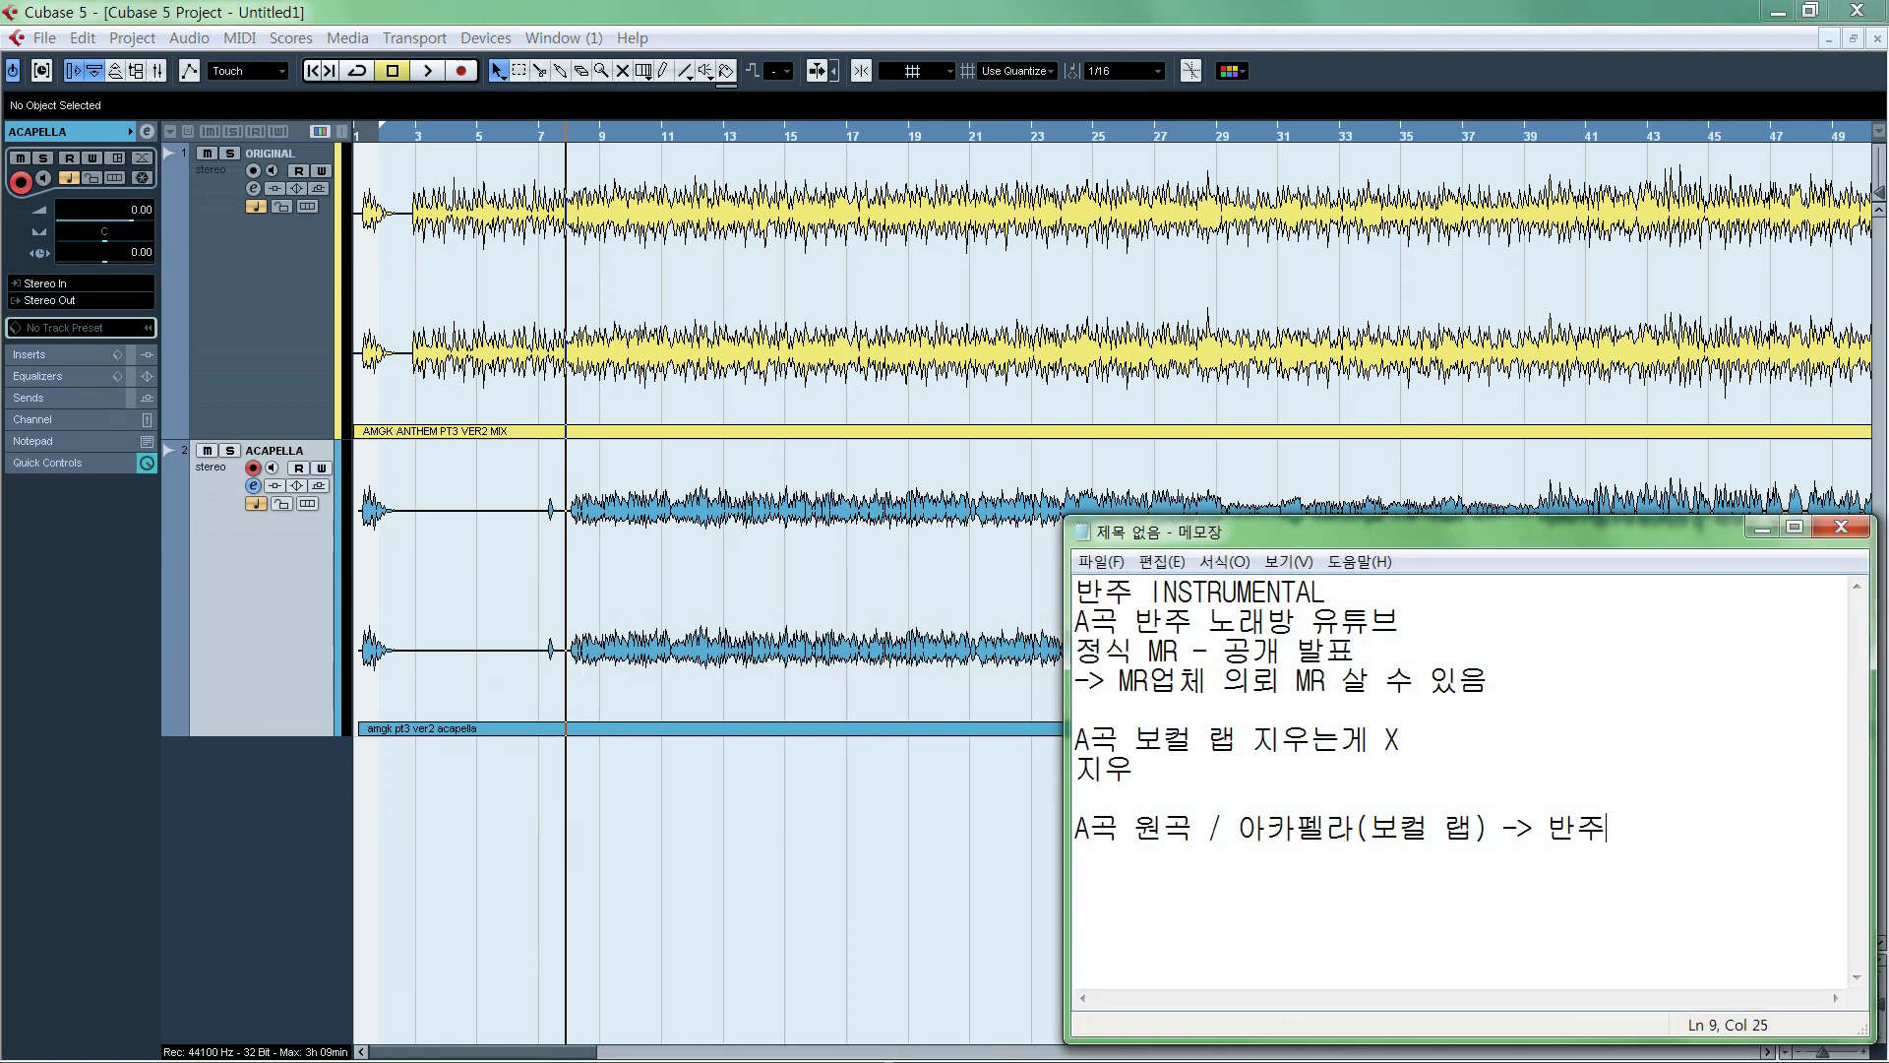
drag(1197, 834, 1090, 832)
drag(1220, 830, 1430, 855)
drag(1553, 835, 1623, 839)
click(811, 36)
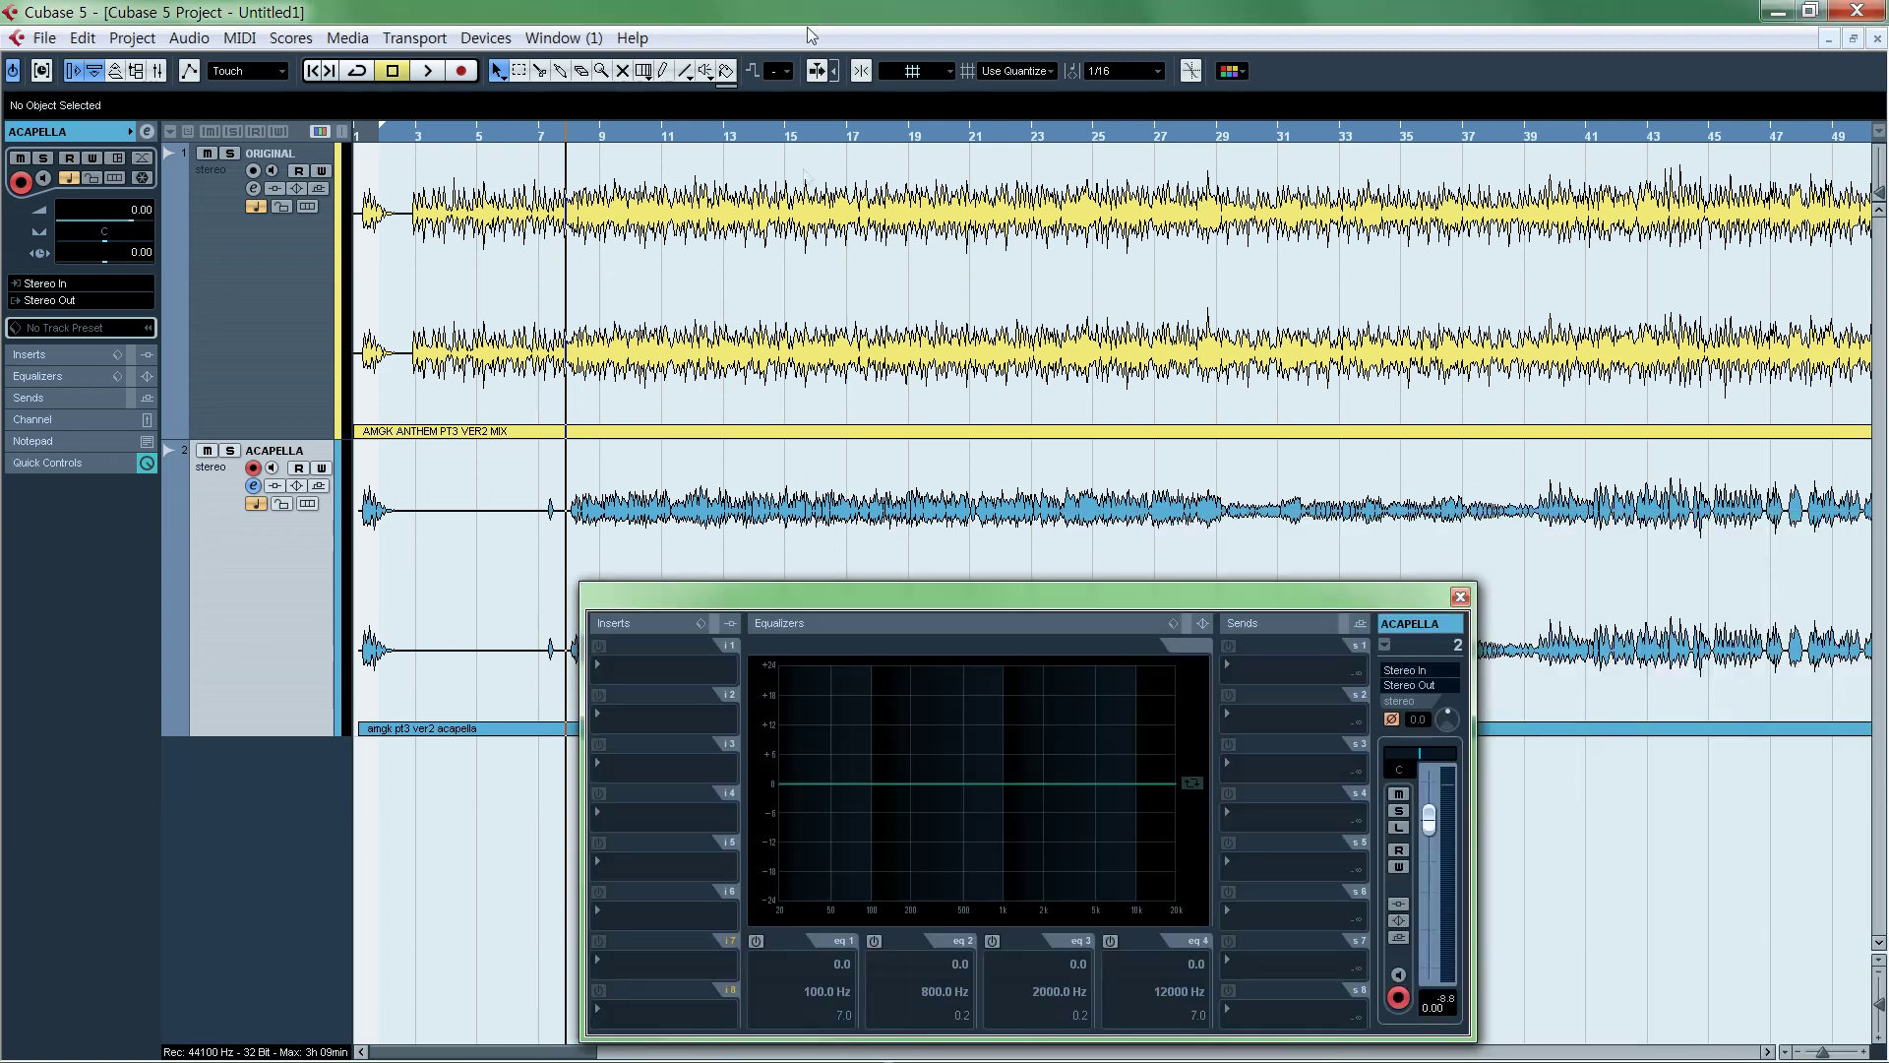
Close the ACAPELLA channel settings and add one stereo audio track named MR.
click(1459, 597)
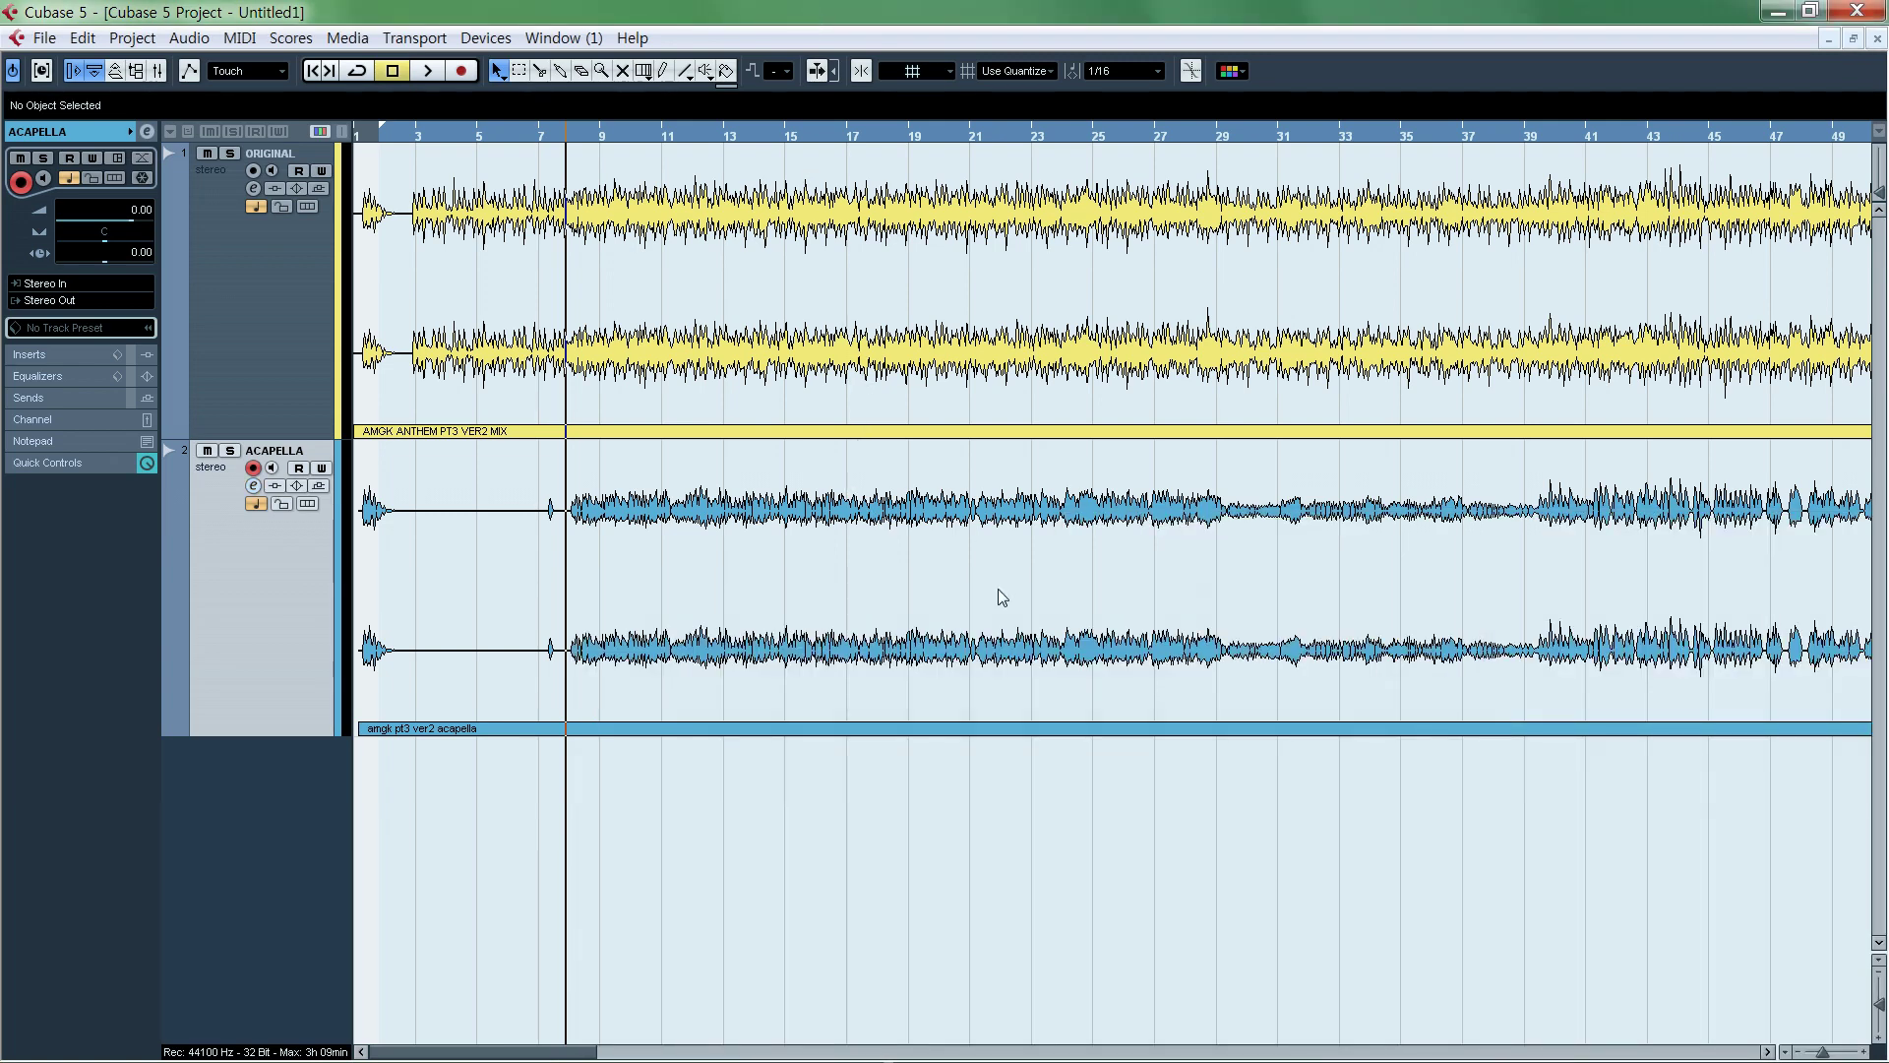
right_click(269, 834)
click(325, 426)
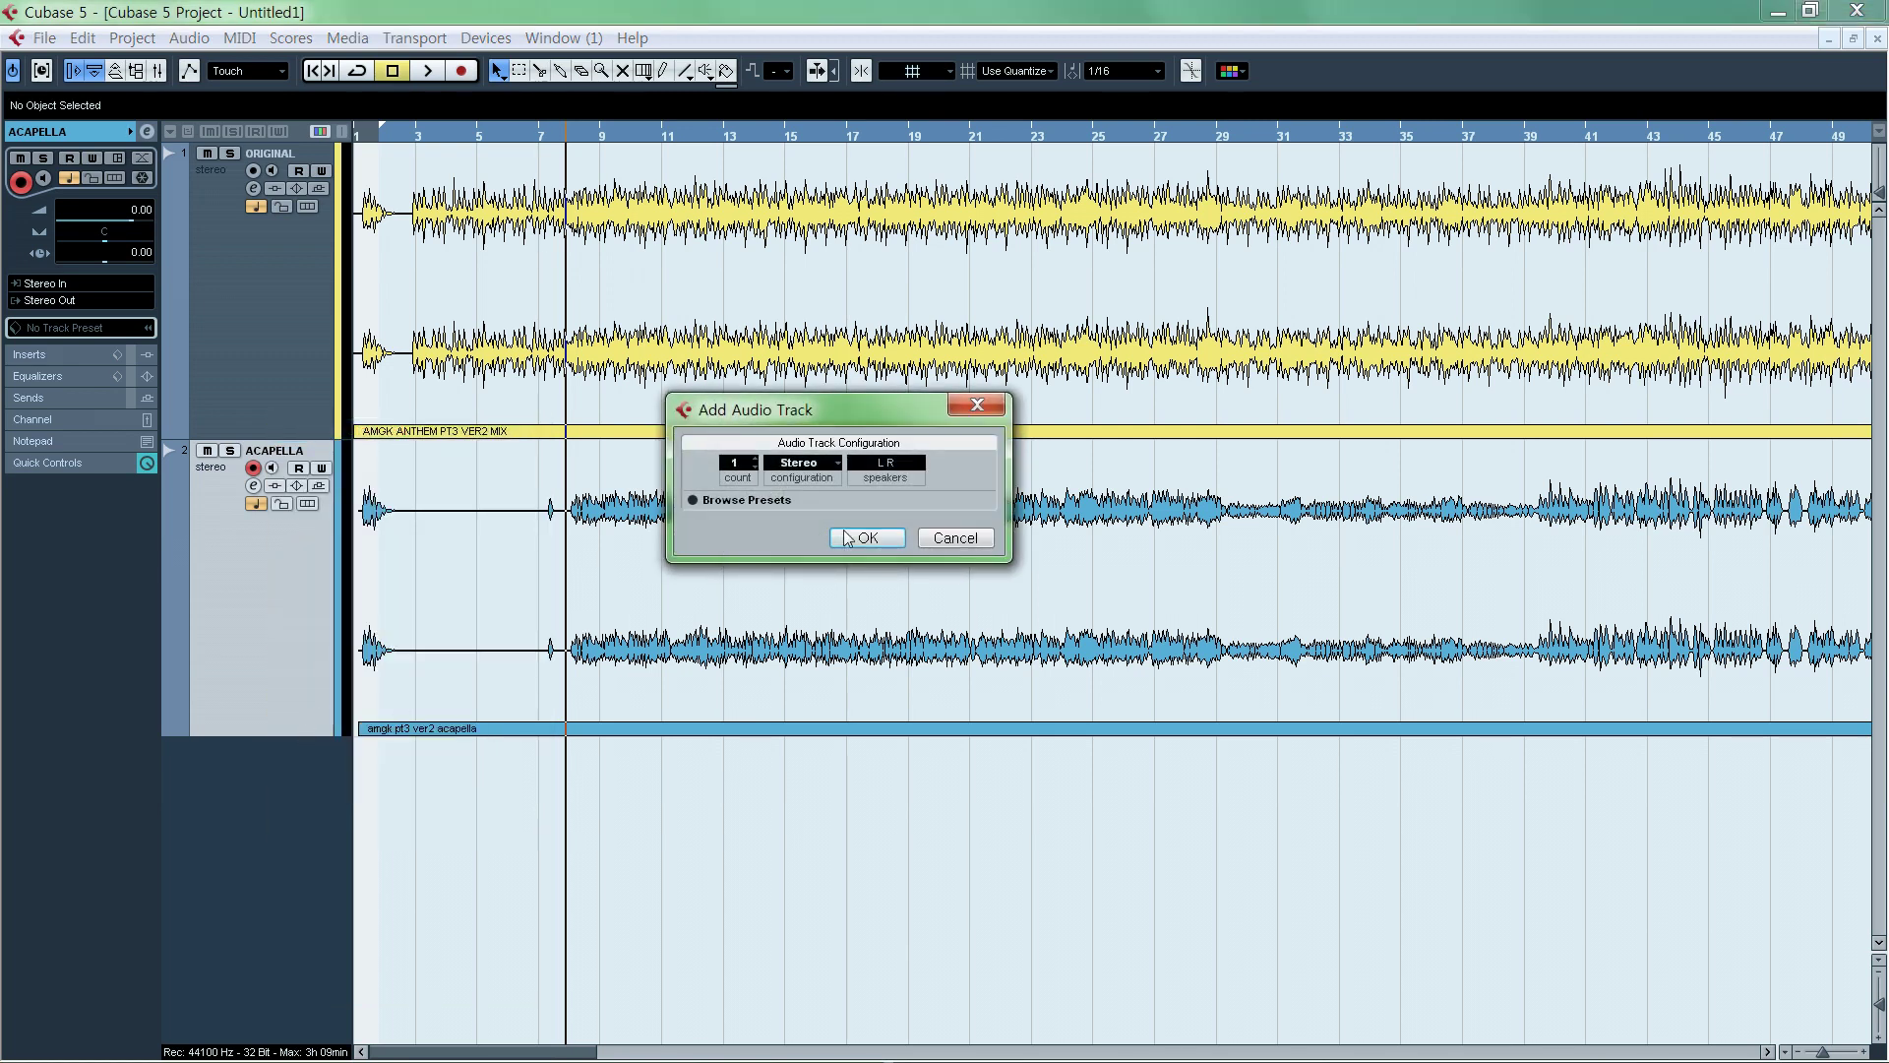
click(849, 538)
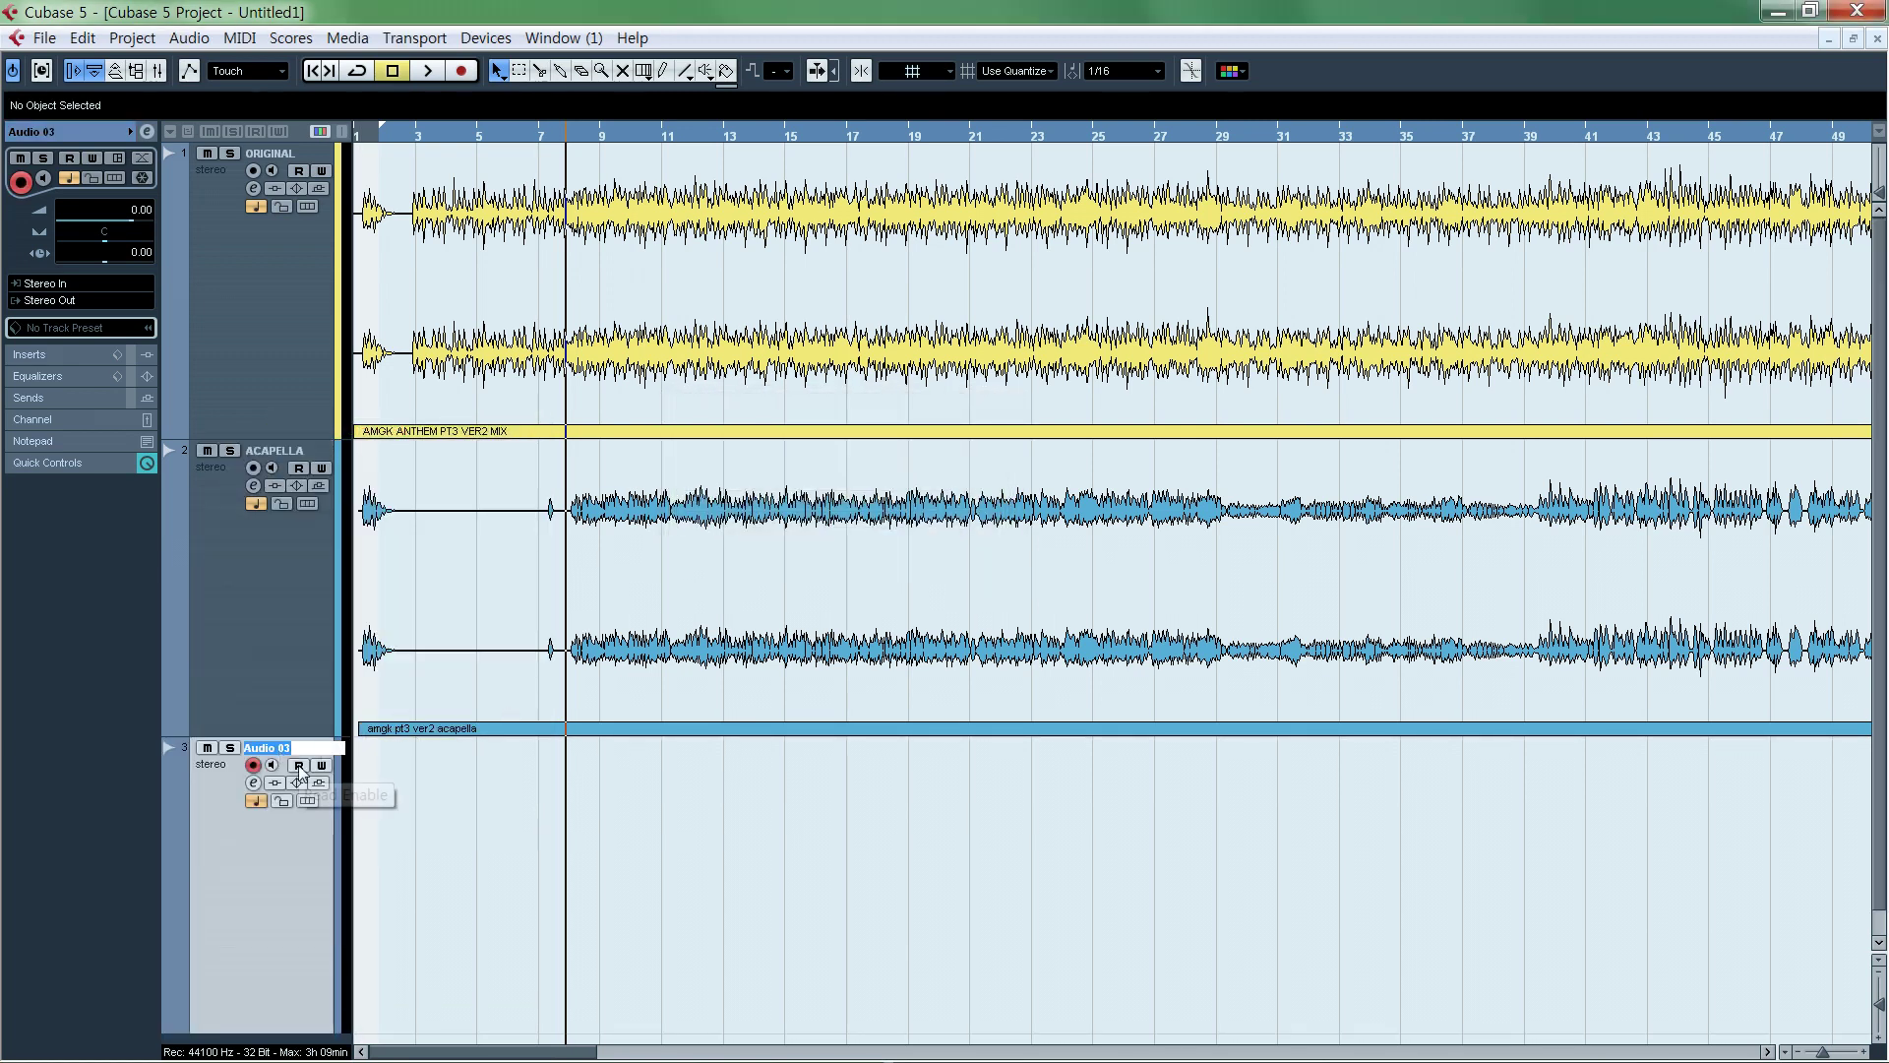
text(MR)
key(Return)
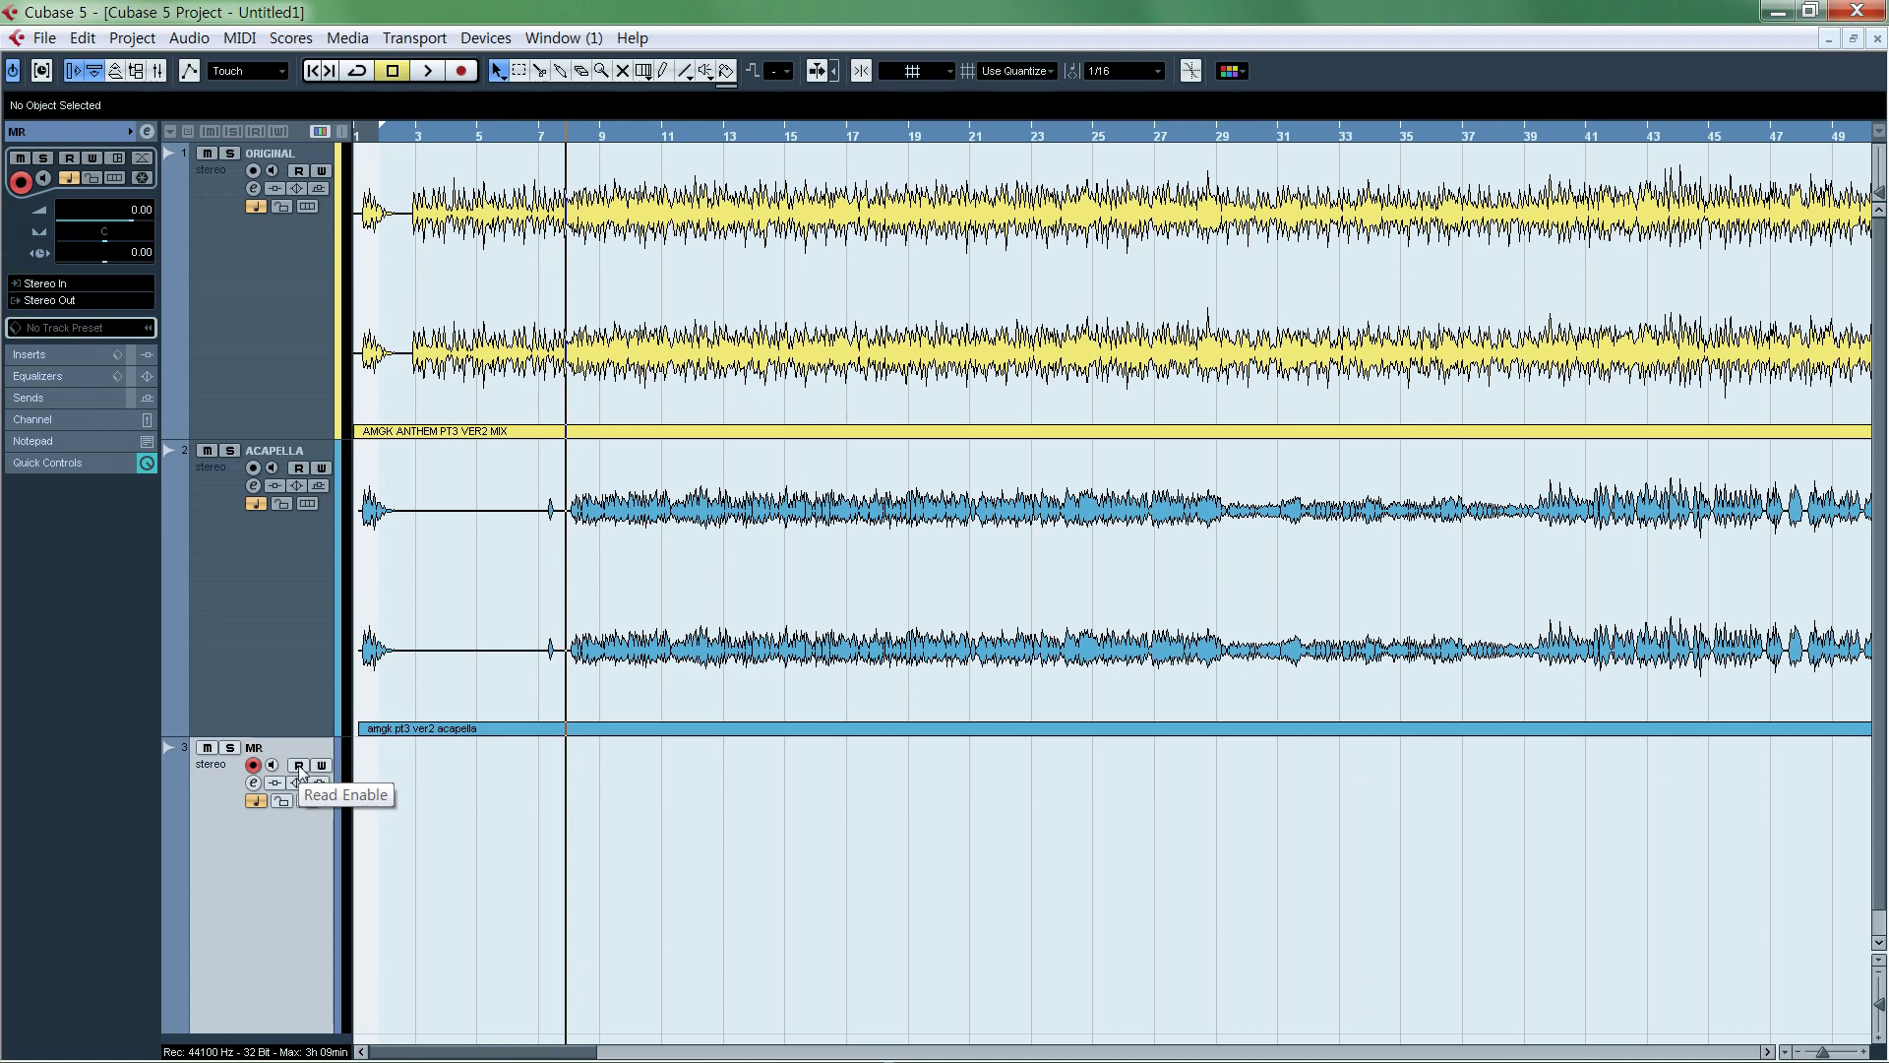
Check the MR track's available input buses and route its output to Stereo Out 2.
click(83, 297)
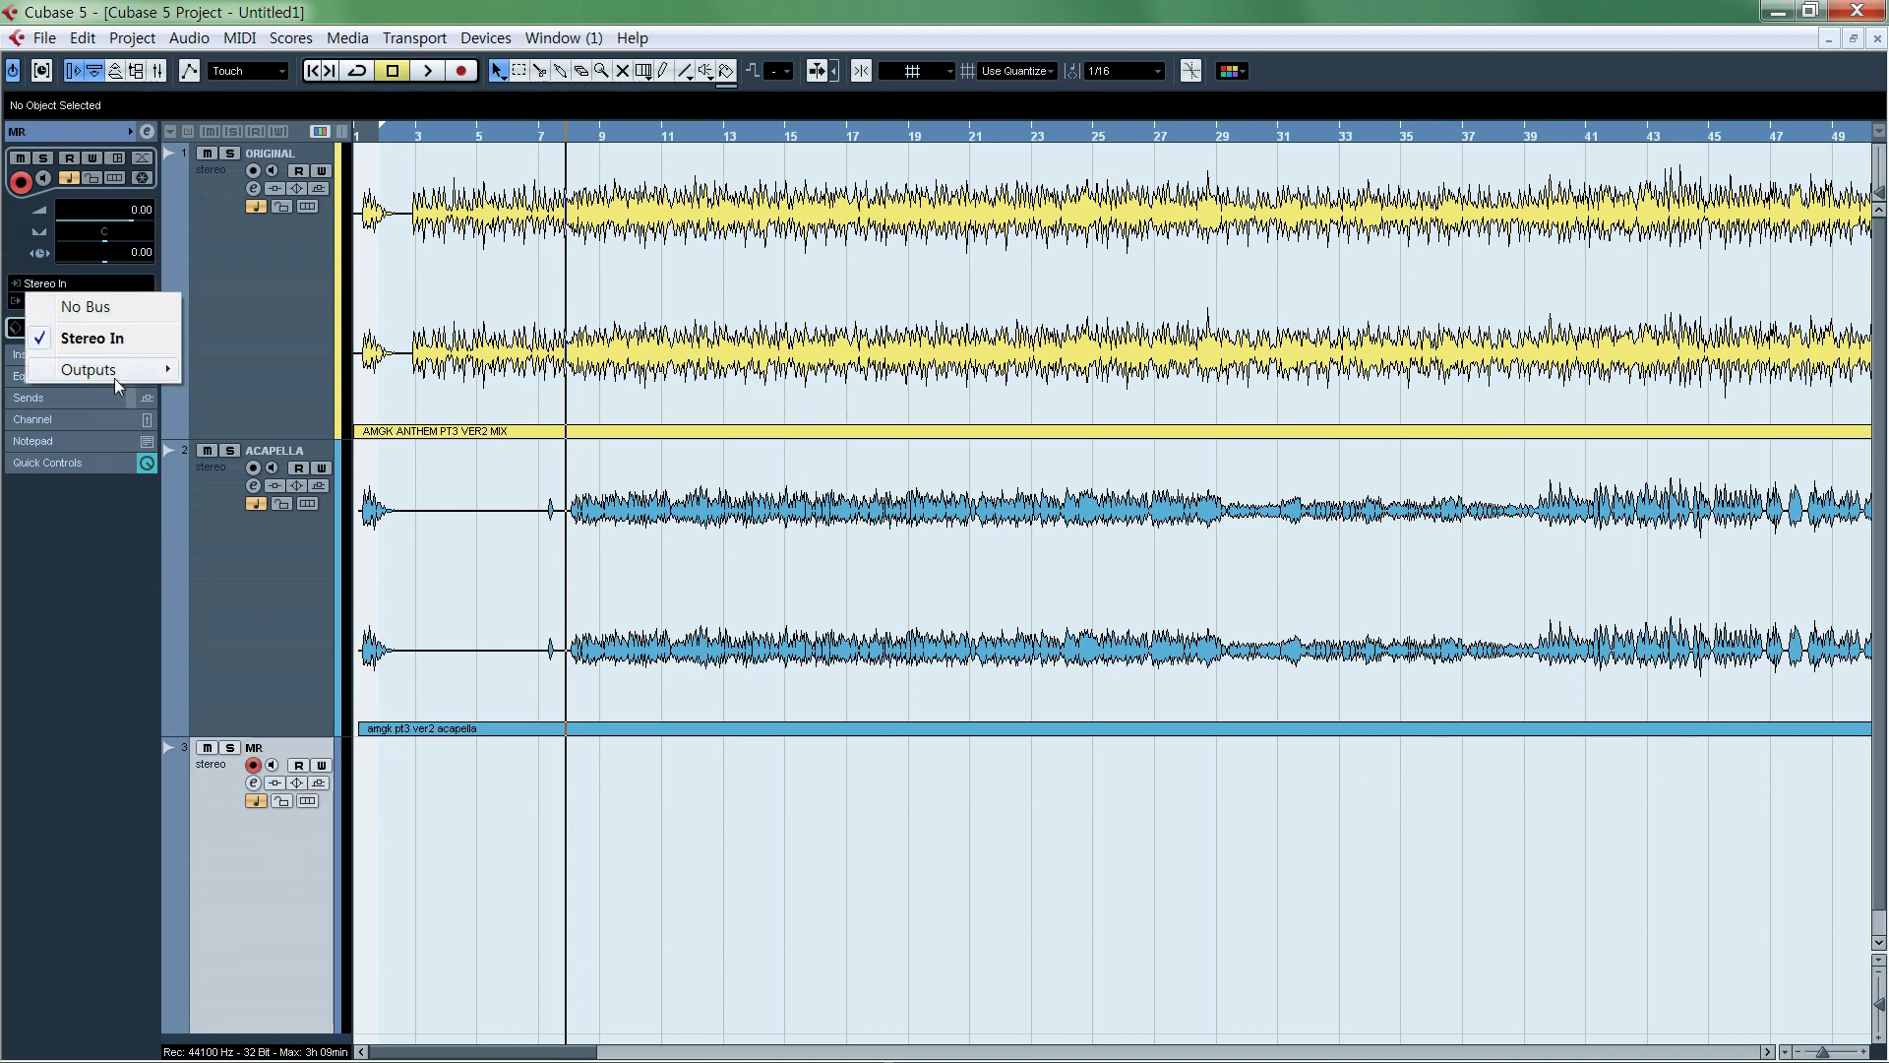
mouse_move(116, 373)
click(258, 838)
click(79, 300)
click(120, 431)
key(shift+g)
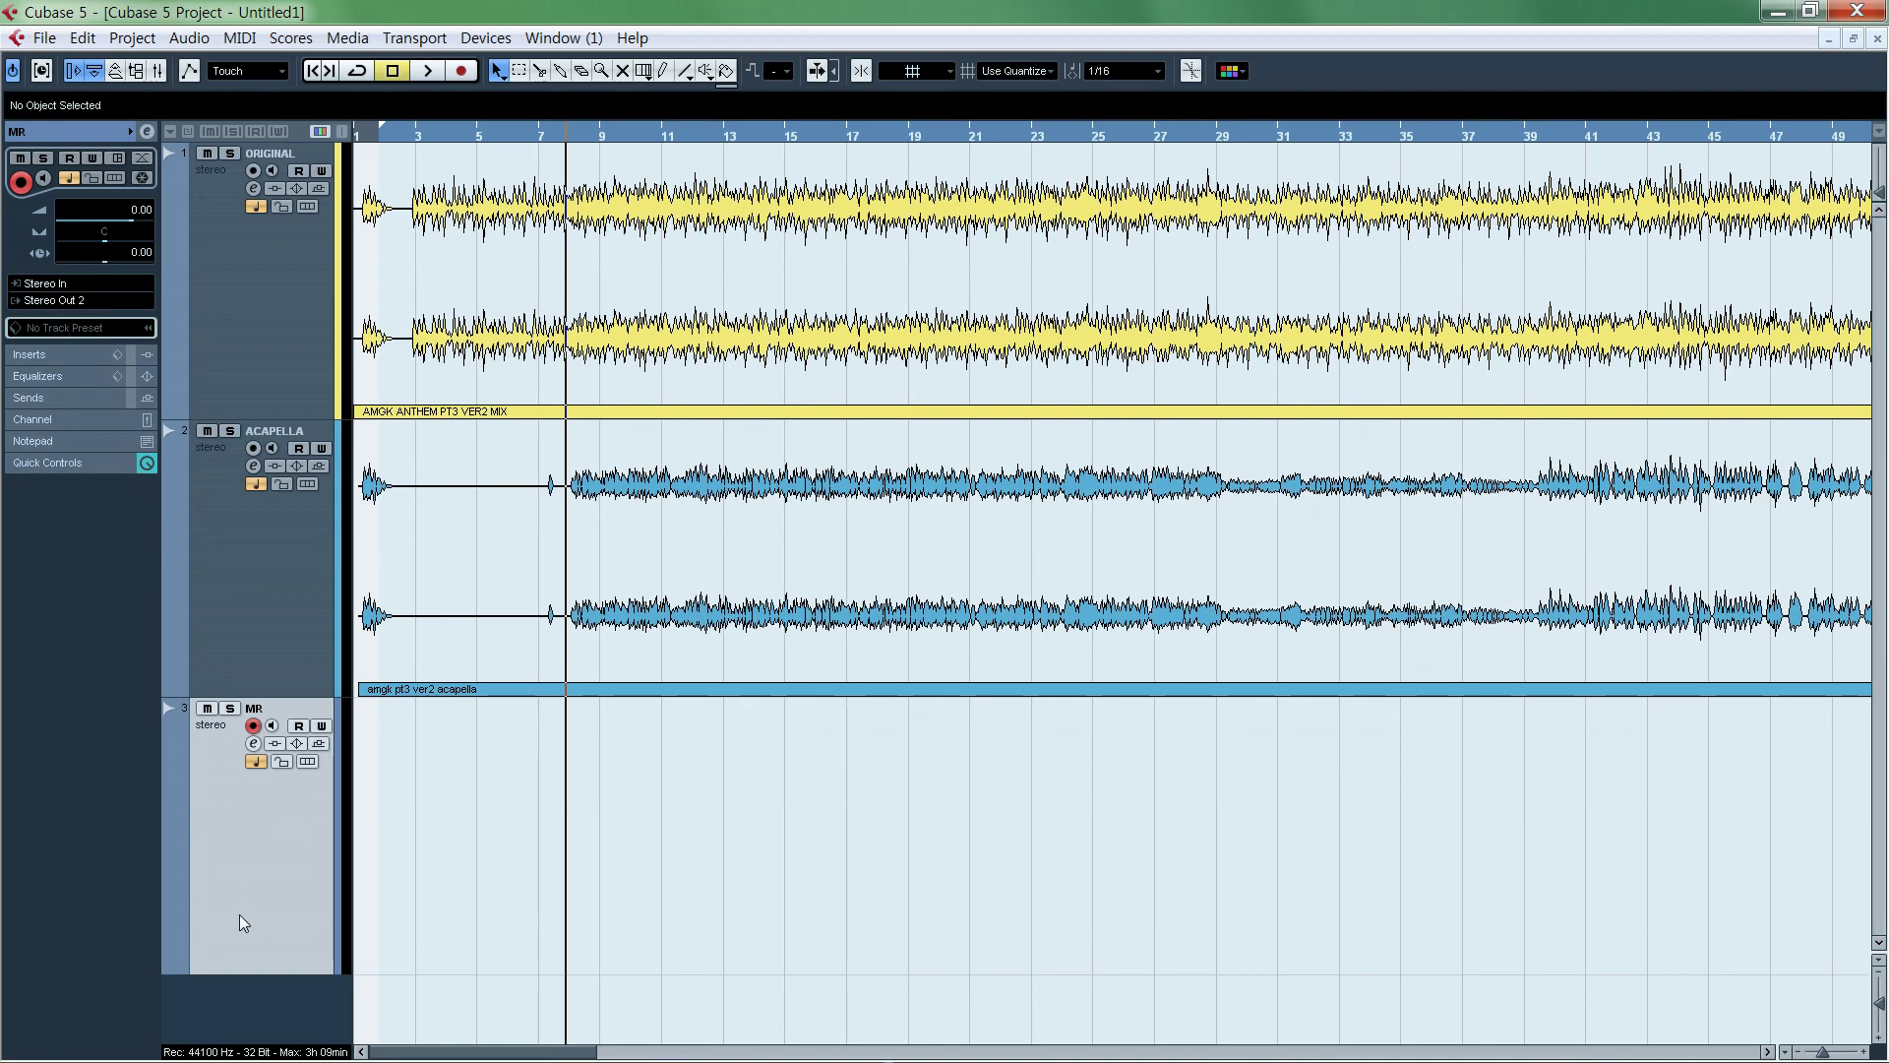
Set the MR track's input to Stereo Out and record the combined mix from bar 7 to about bar 16.
click(533, 799)
click(541, 790)
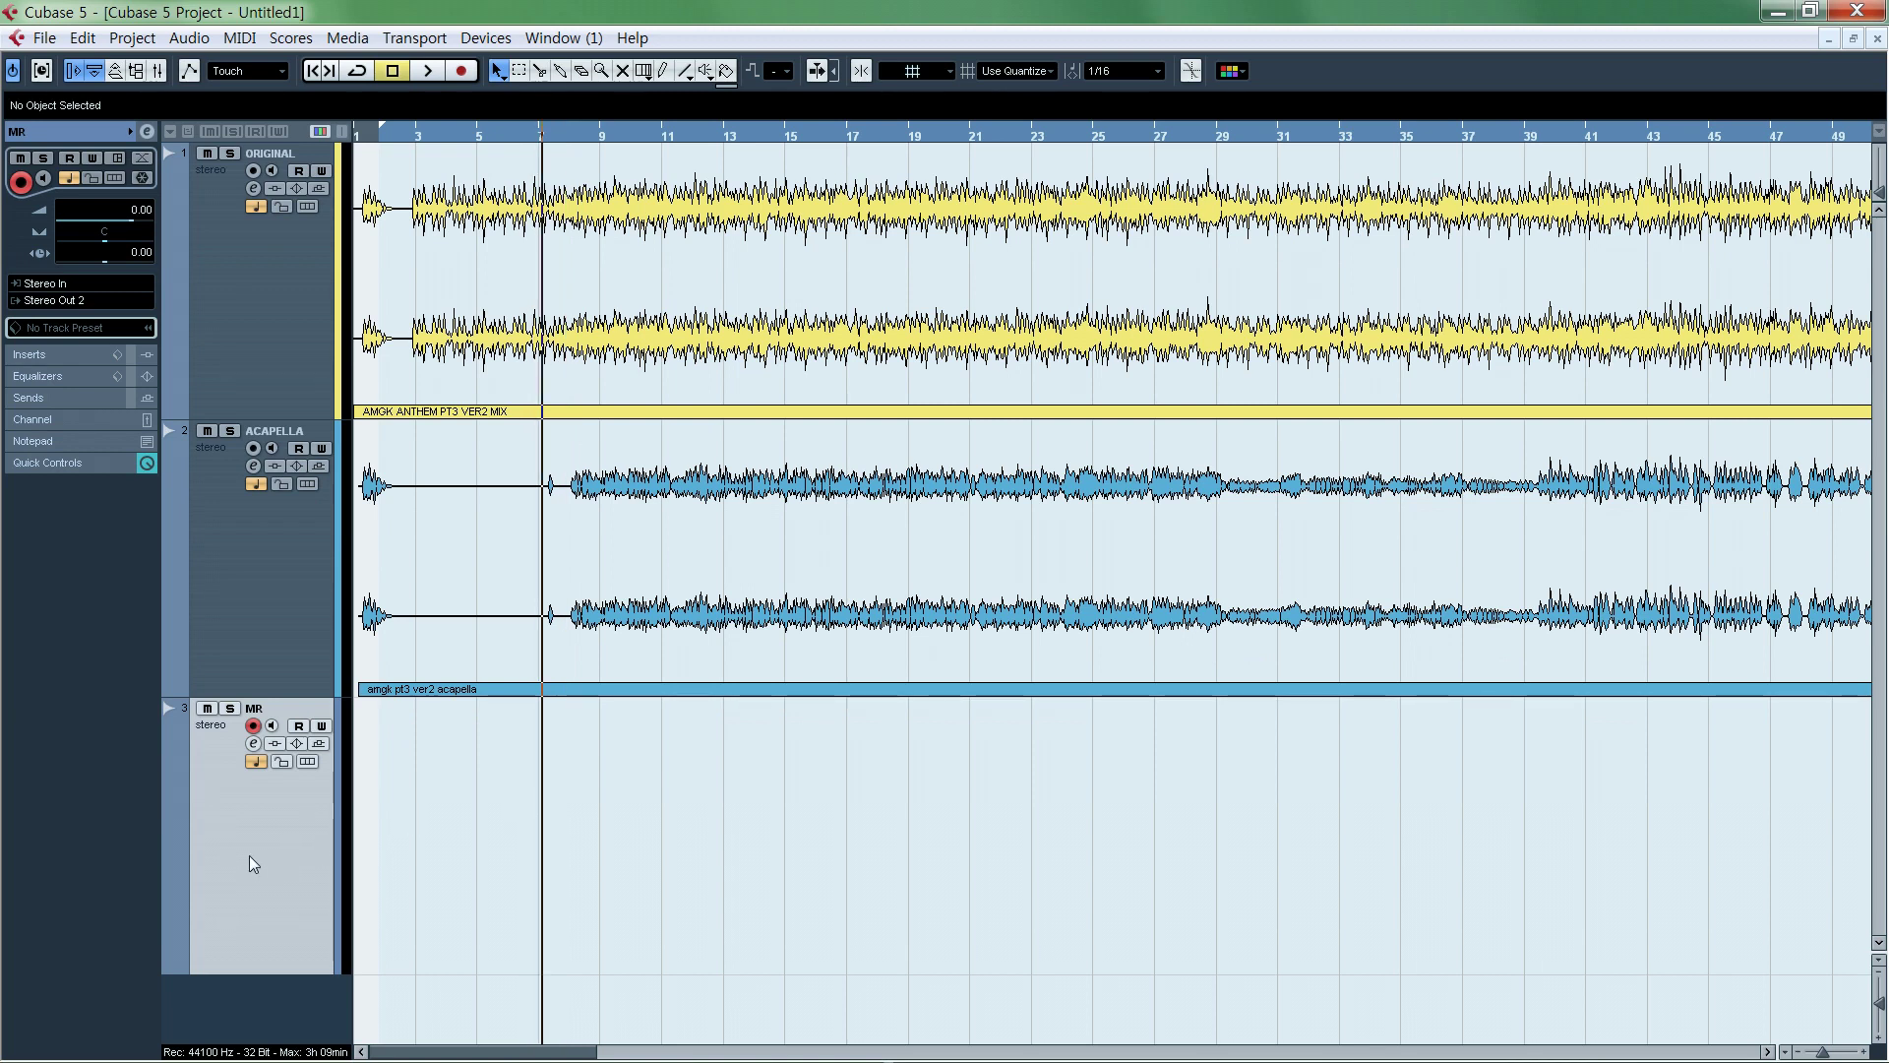
key(KP_Multiply)
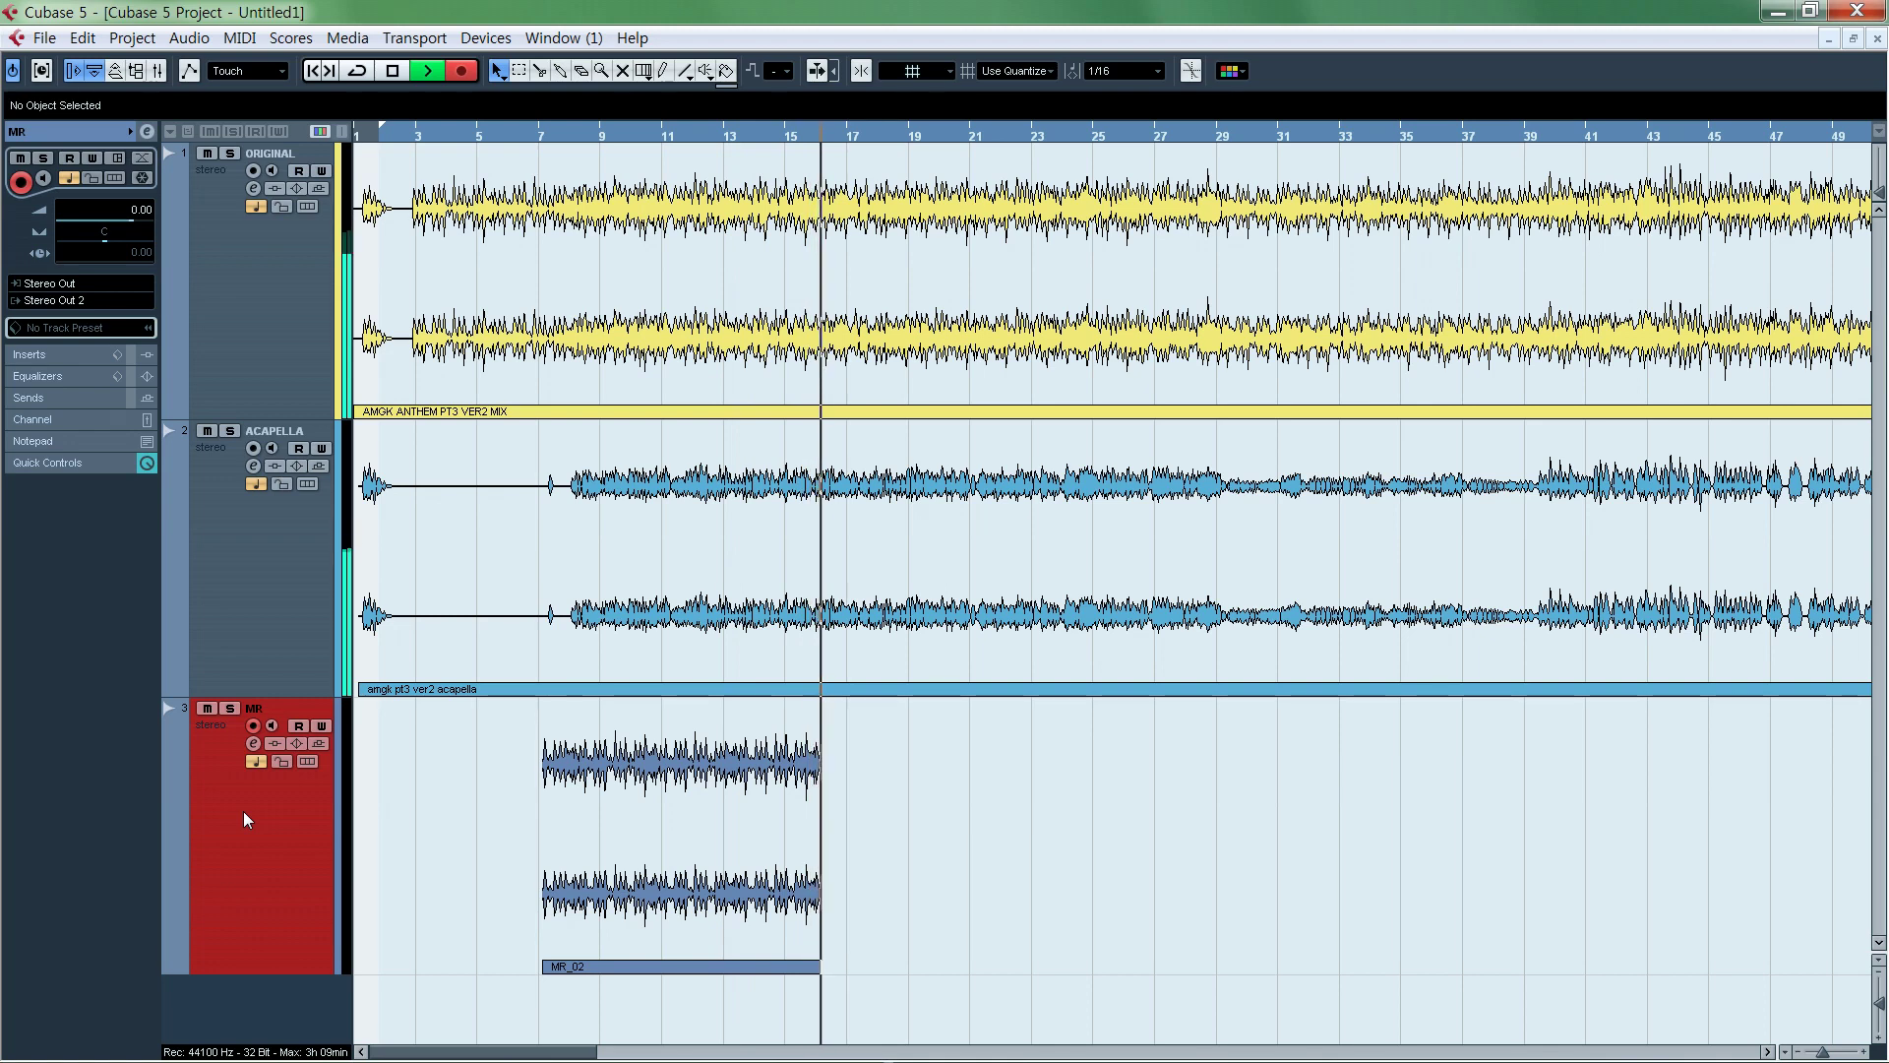
key(space)
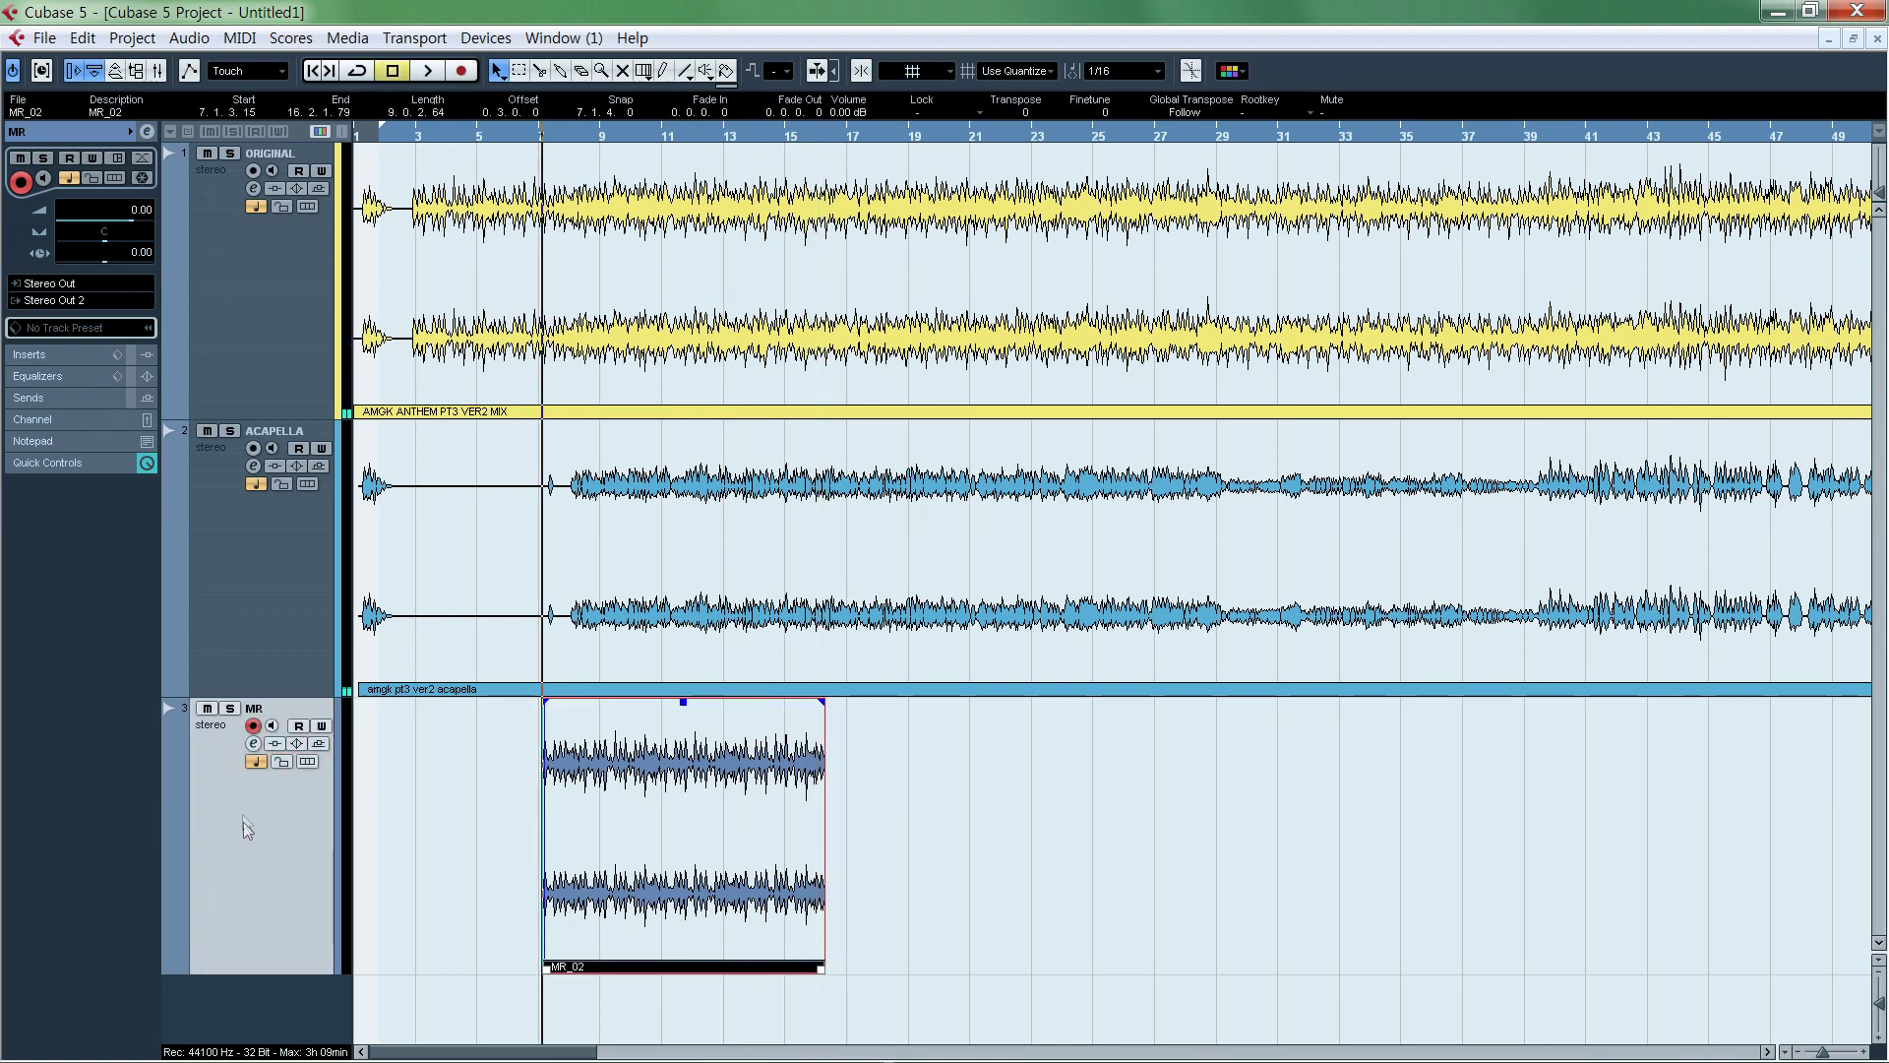
Solo the MR track with its input on No Bus and output on Stereo Out, and listen to the recording.
key(s)
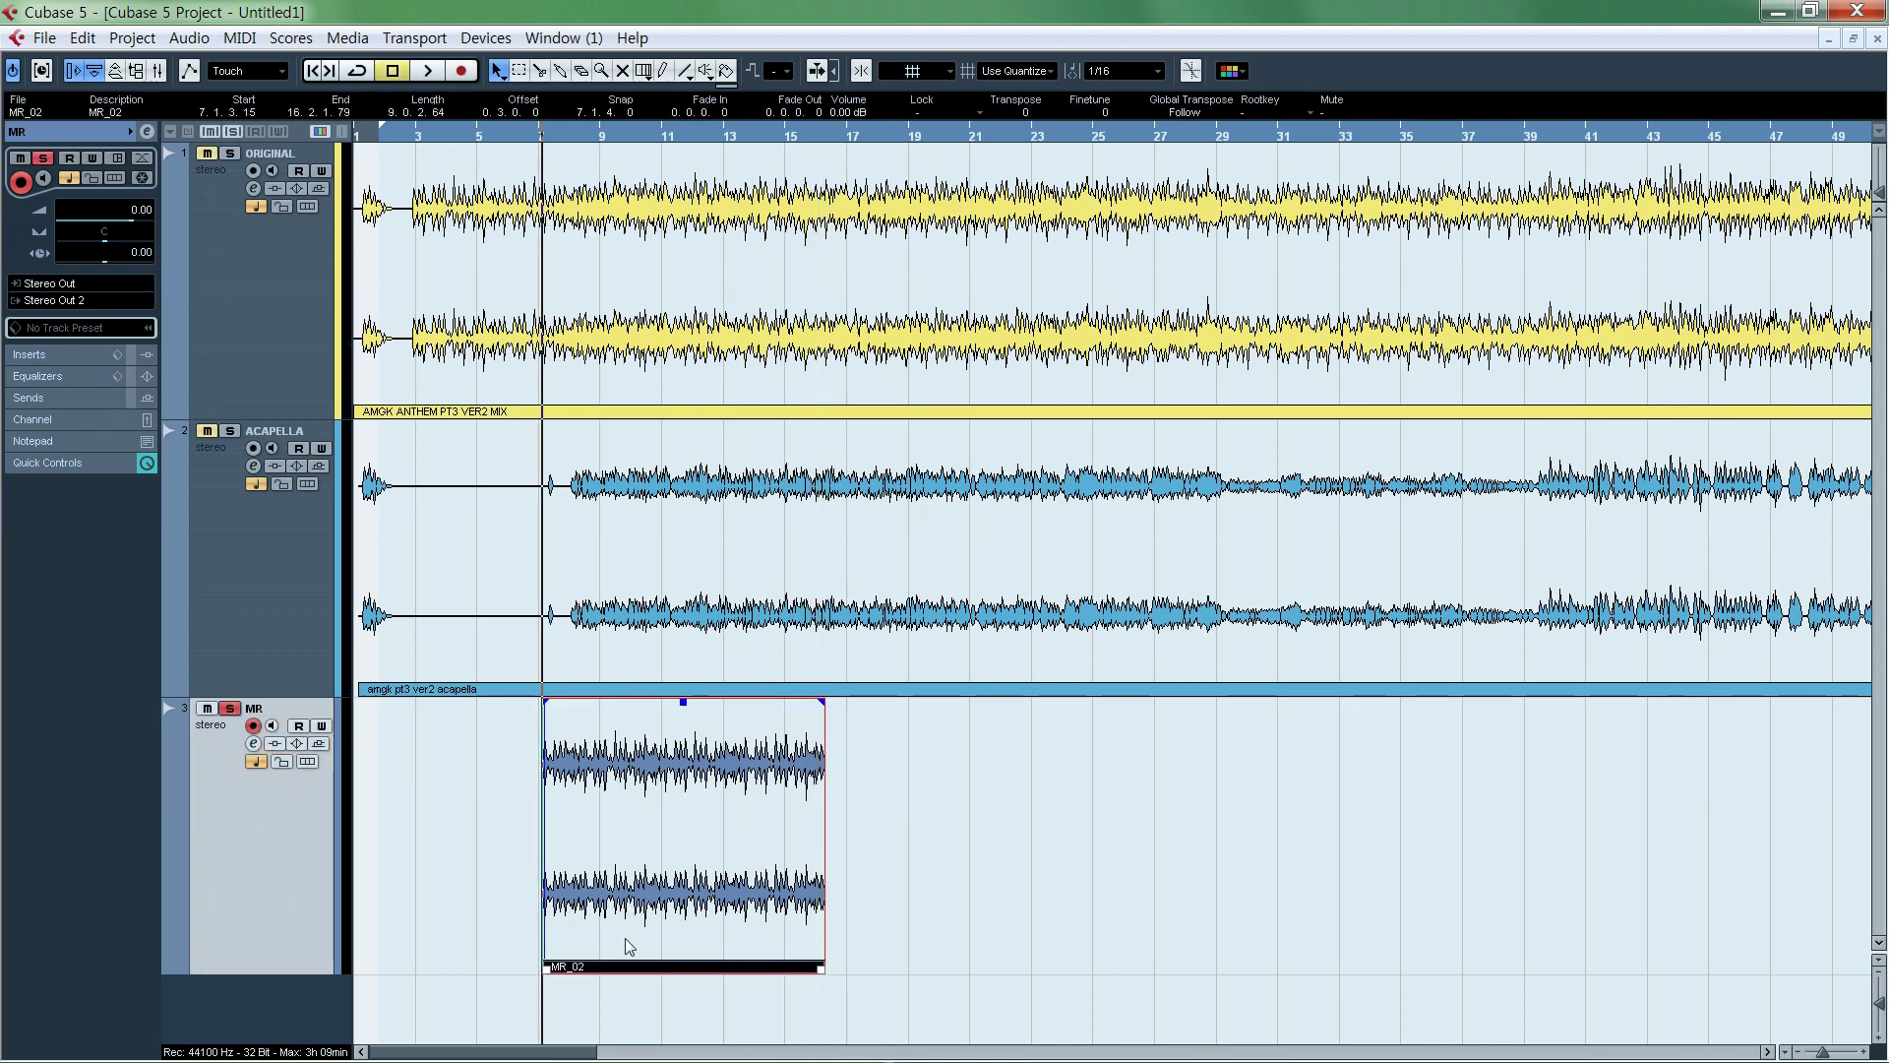
click(609, 1004)
key(space)
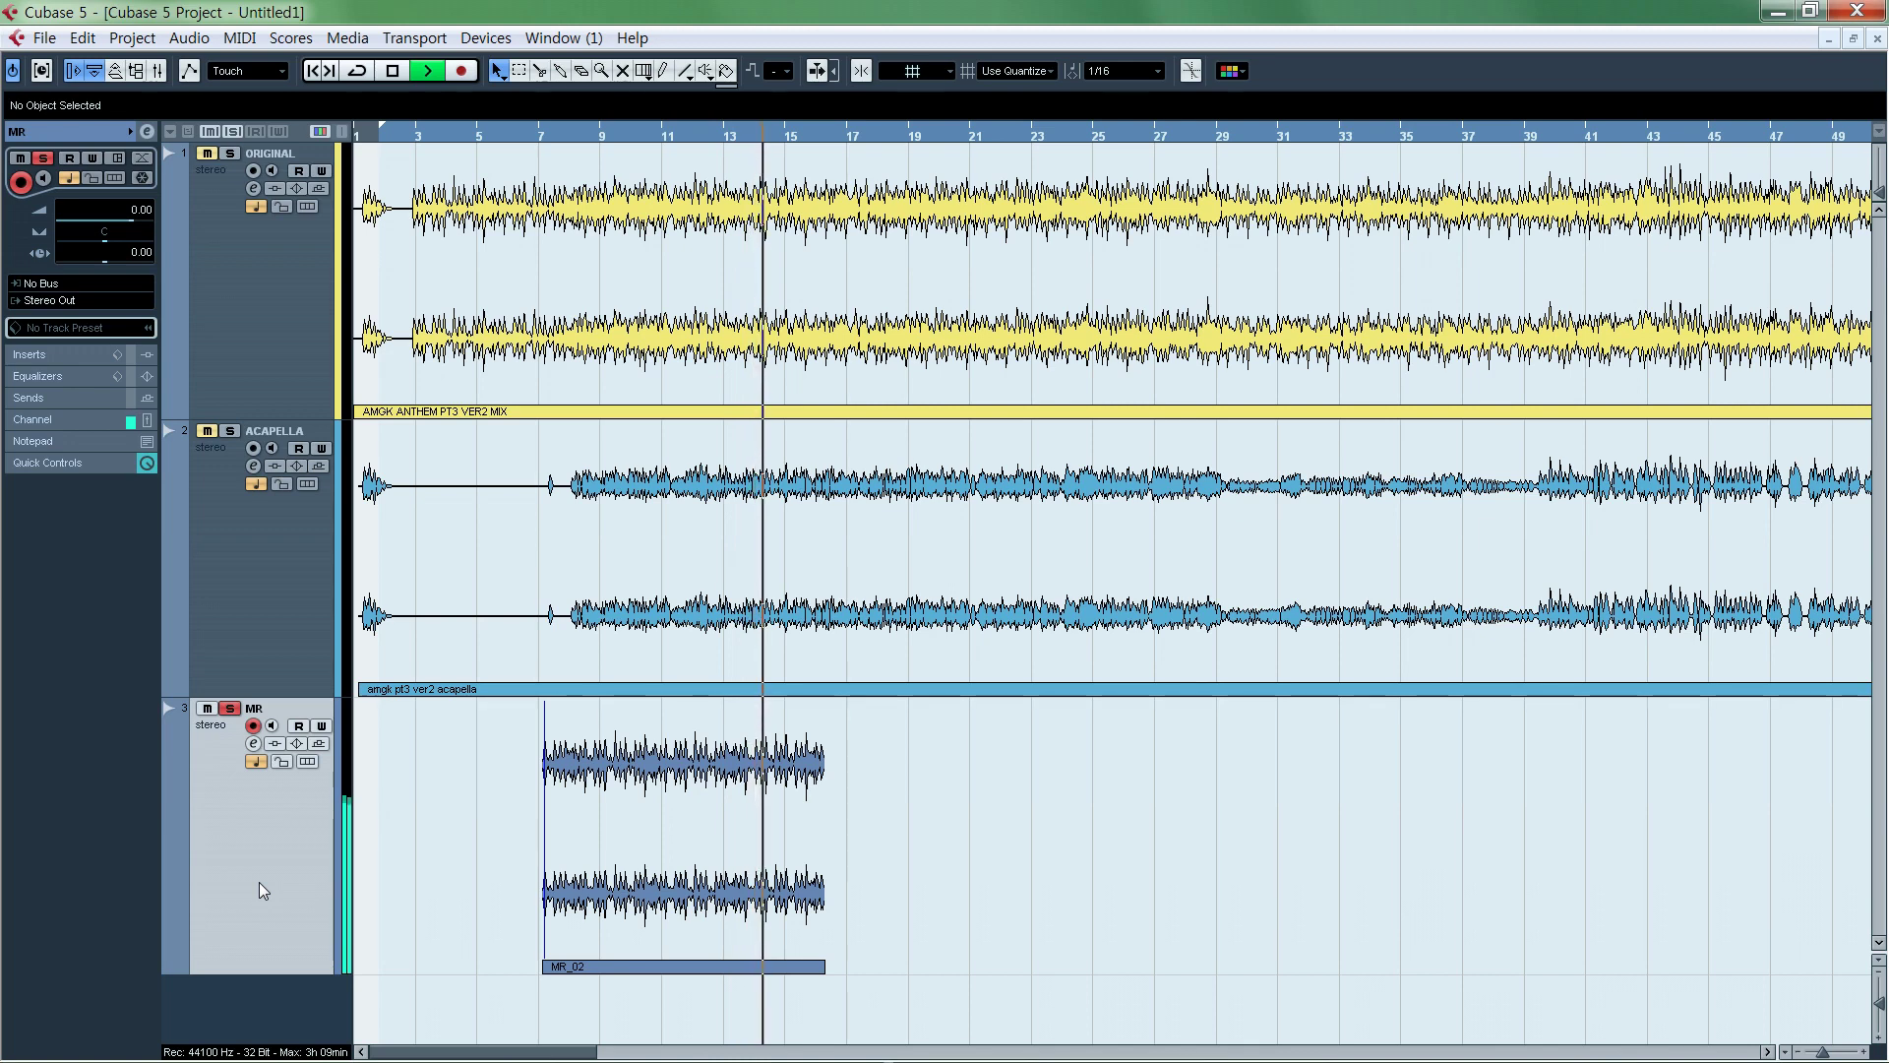
key(space)
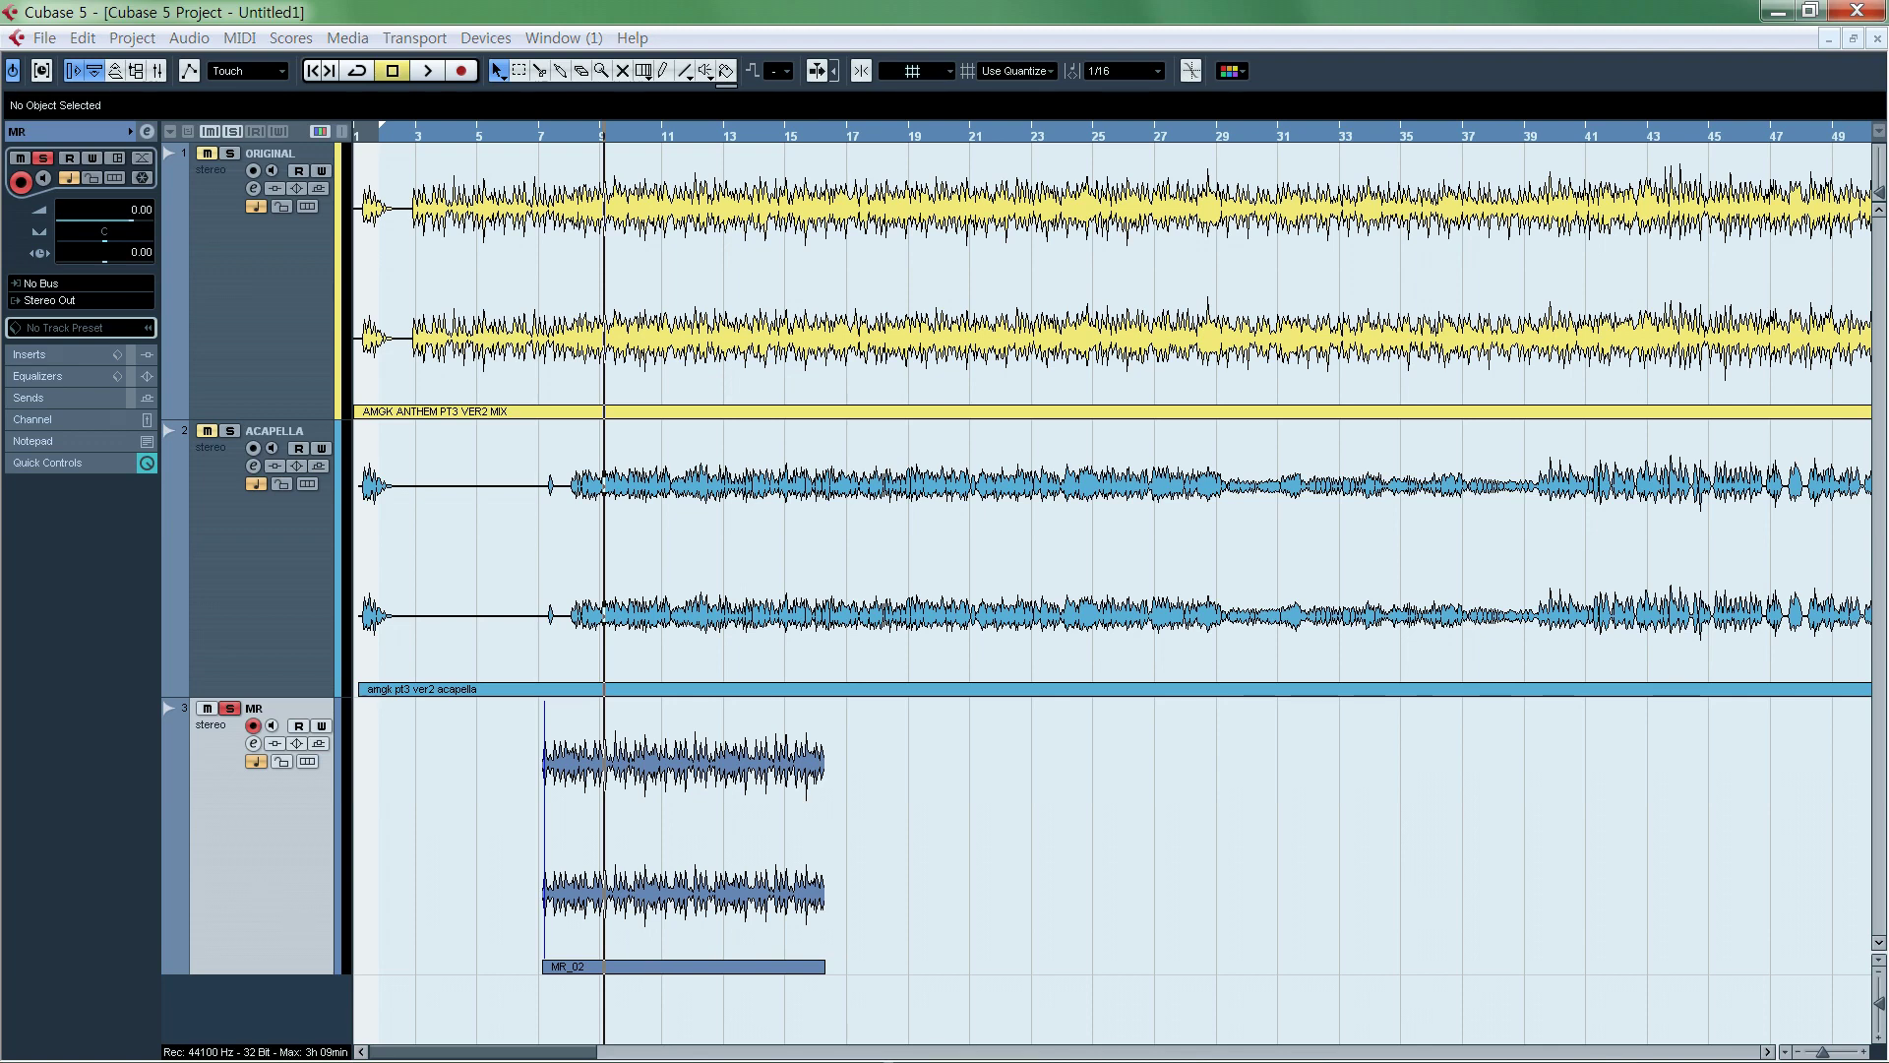
Switch to Notepad and add the line "MR제거 라이브 실력" below the notes, after a blank line.
key(alt+Tab)
click(1543, 876)
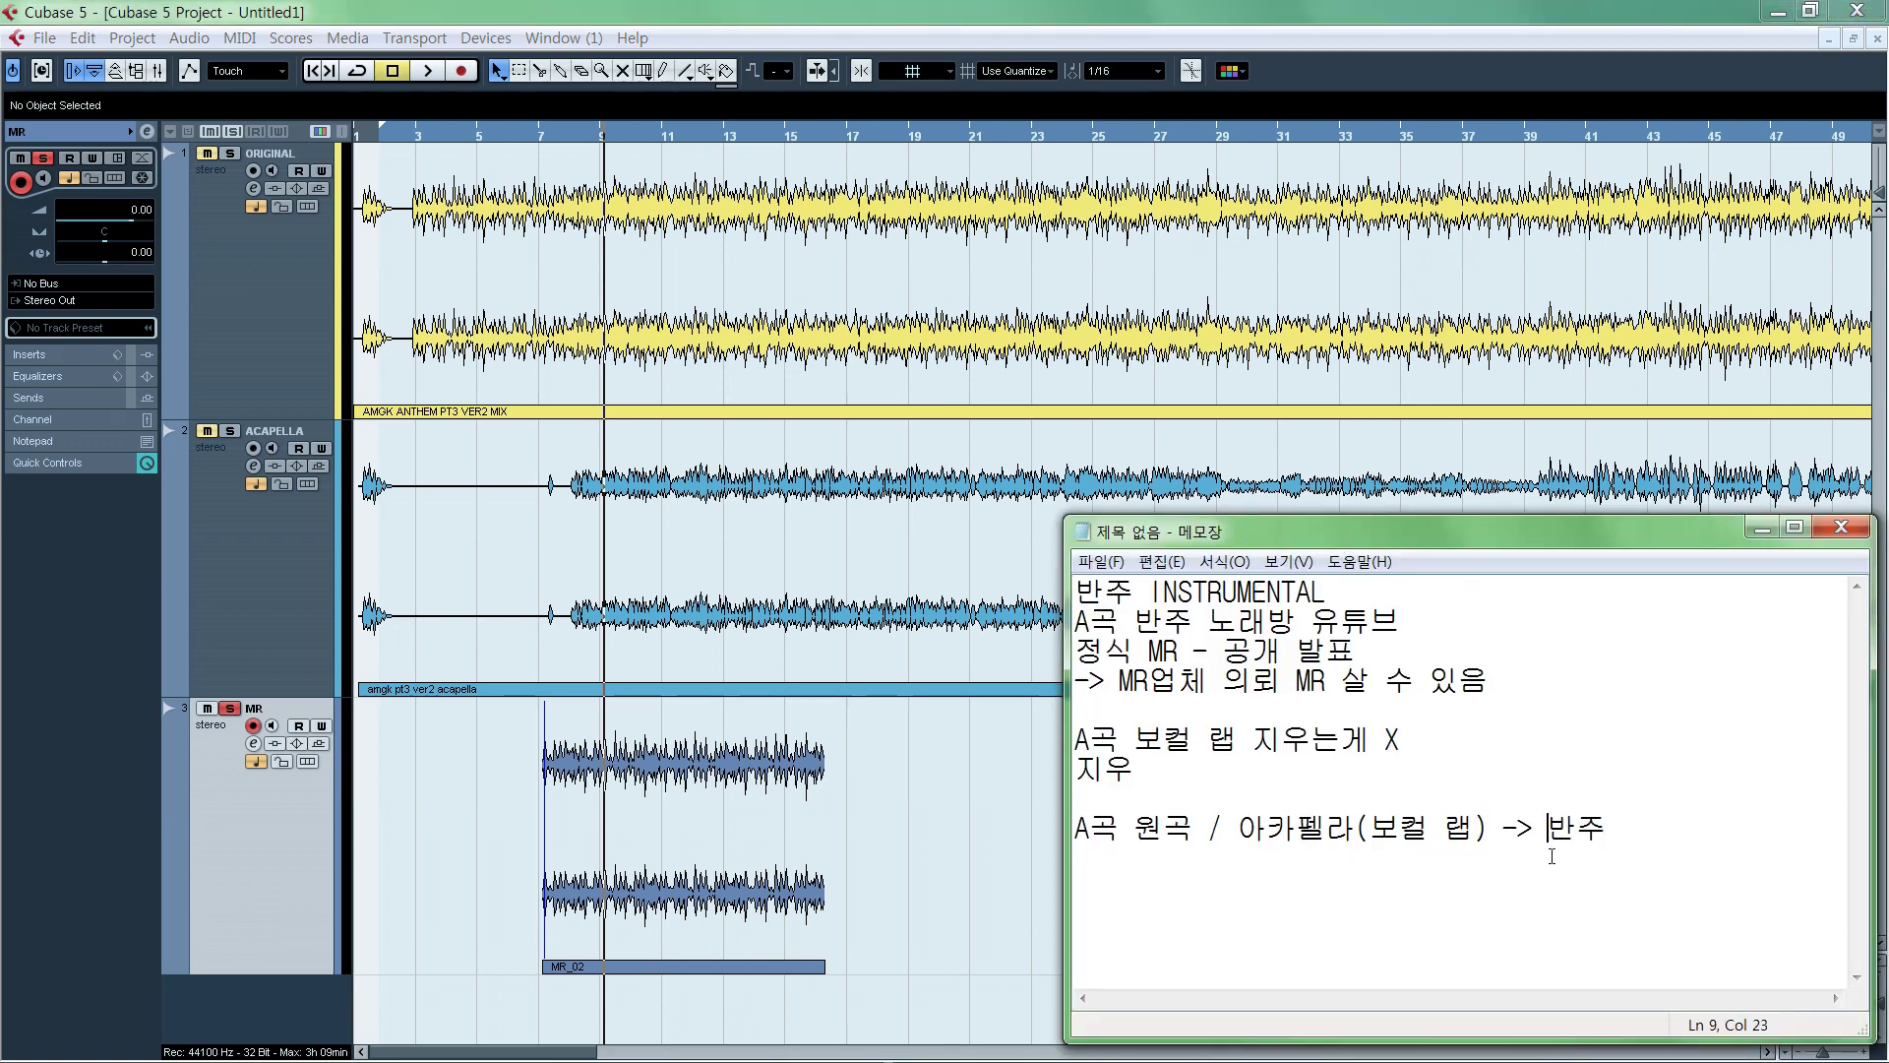
drag(1552, 837, 1628, 831)
click(1633, 864)
key(Return)
key(Return)
text(MRㅈㅔㄱㅓ)
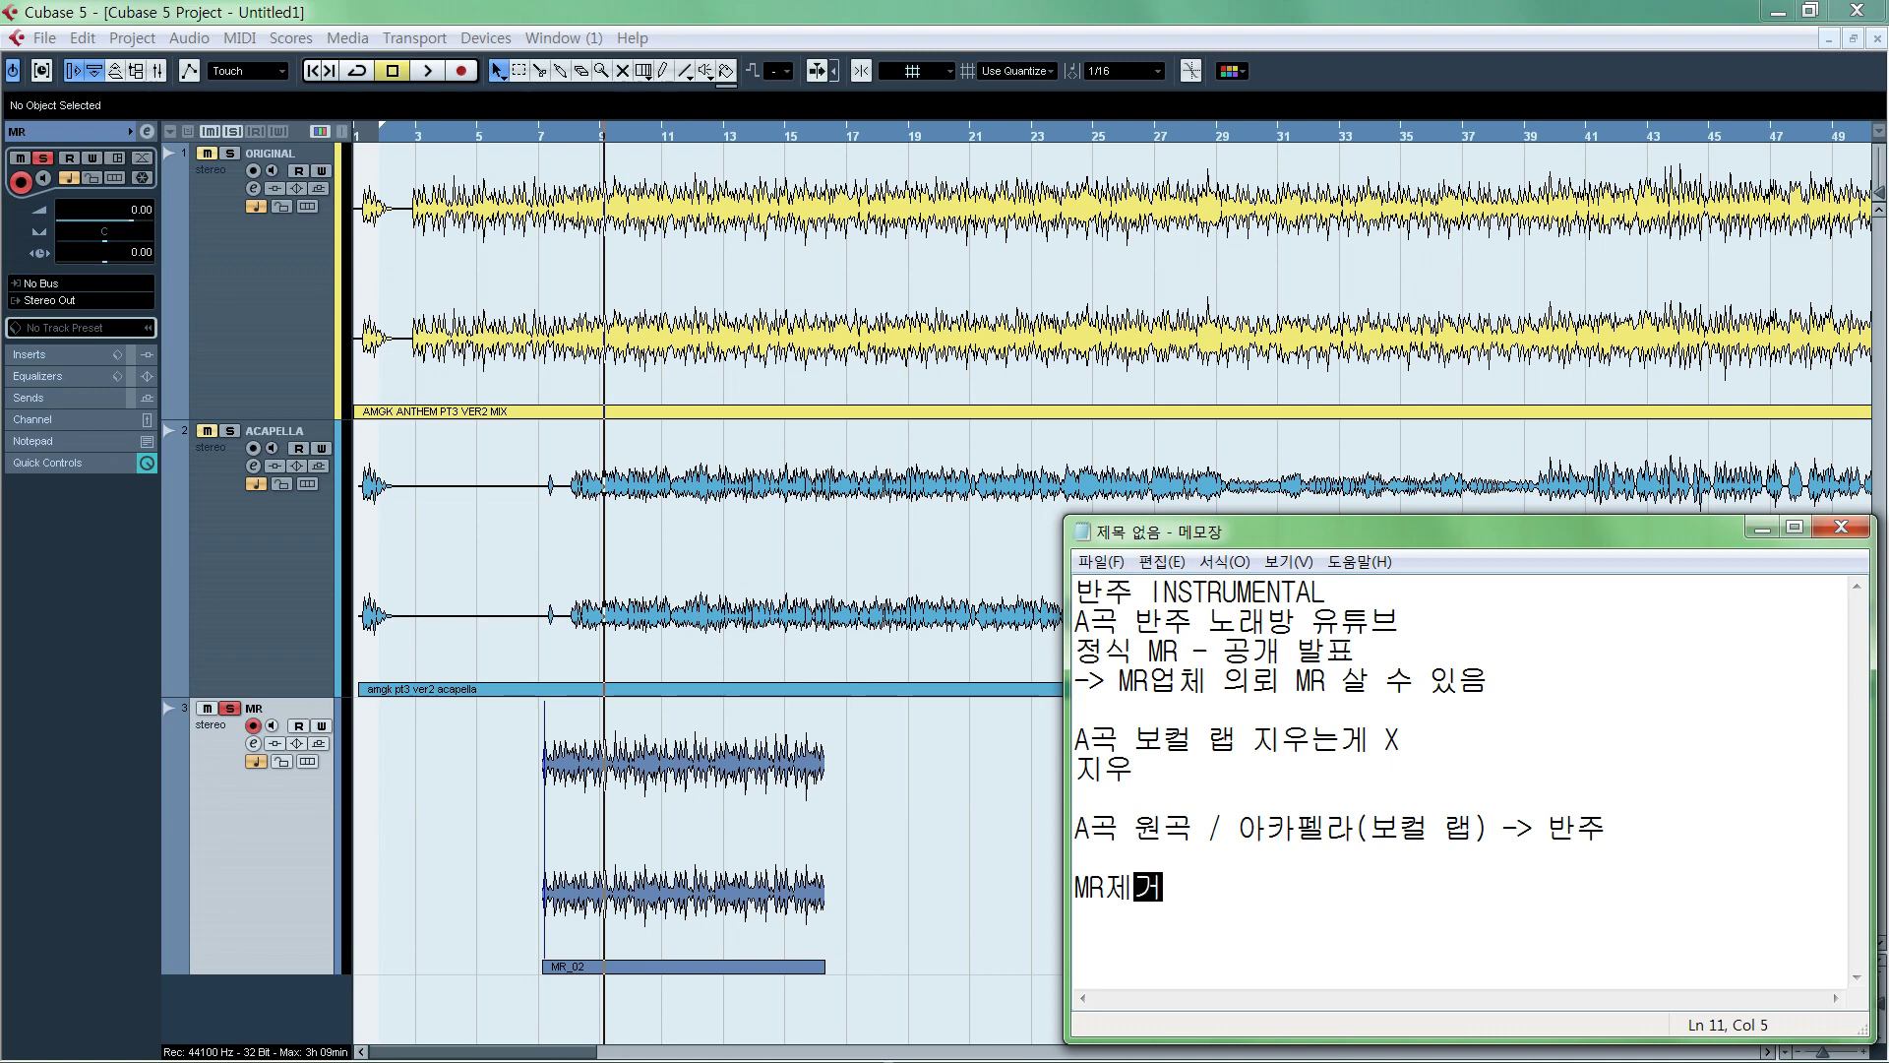
text(라이블)
key(BackSpace)
text(실력)
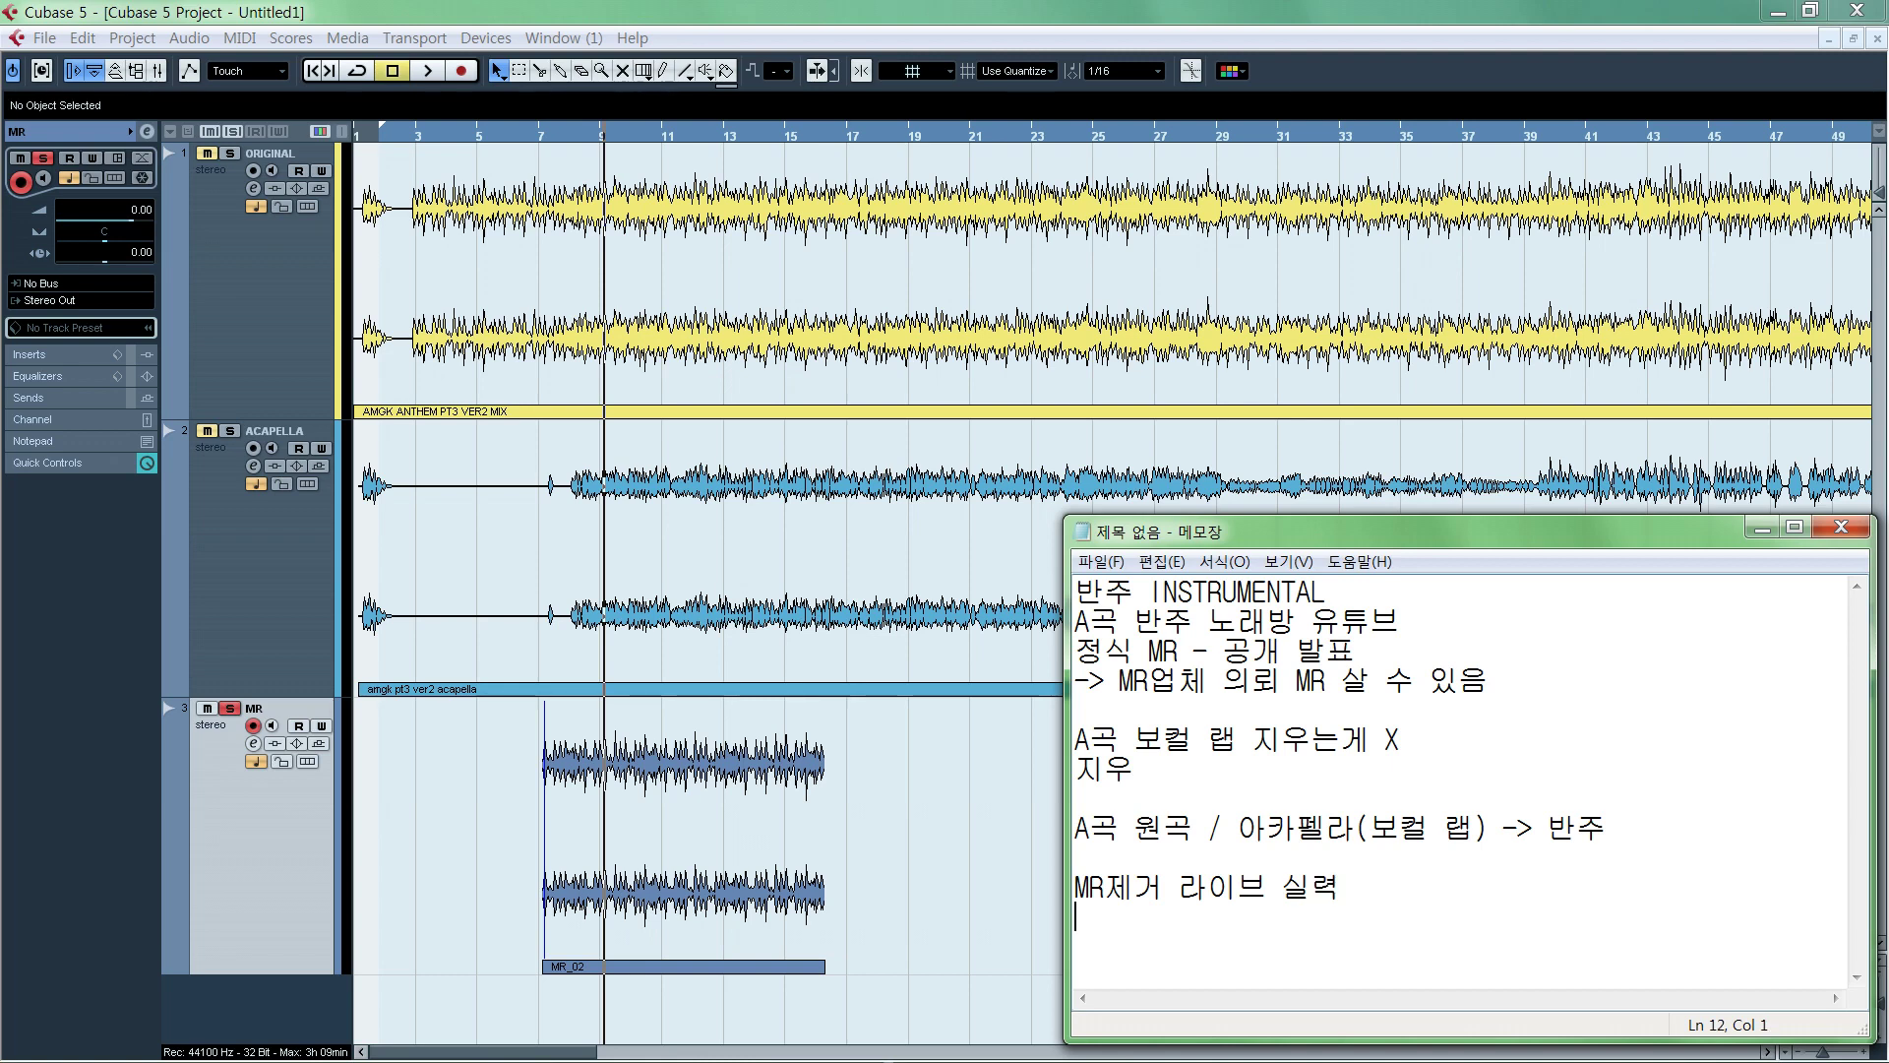
Add the line "A곡 원고 / 반주 -> 보컬 랩" at the end of the notes.
text(A)
text(곡 DNJS)
key(BackSpace)
key(BackSpace)
key(BackSpace)
key(BackSpace)
text(우원고 / QK)
key(BackSpace)
key(BackSpace)
key(Hangul)
text(반주)
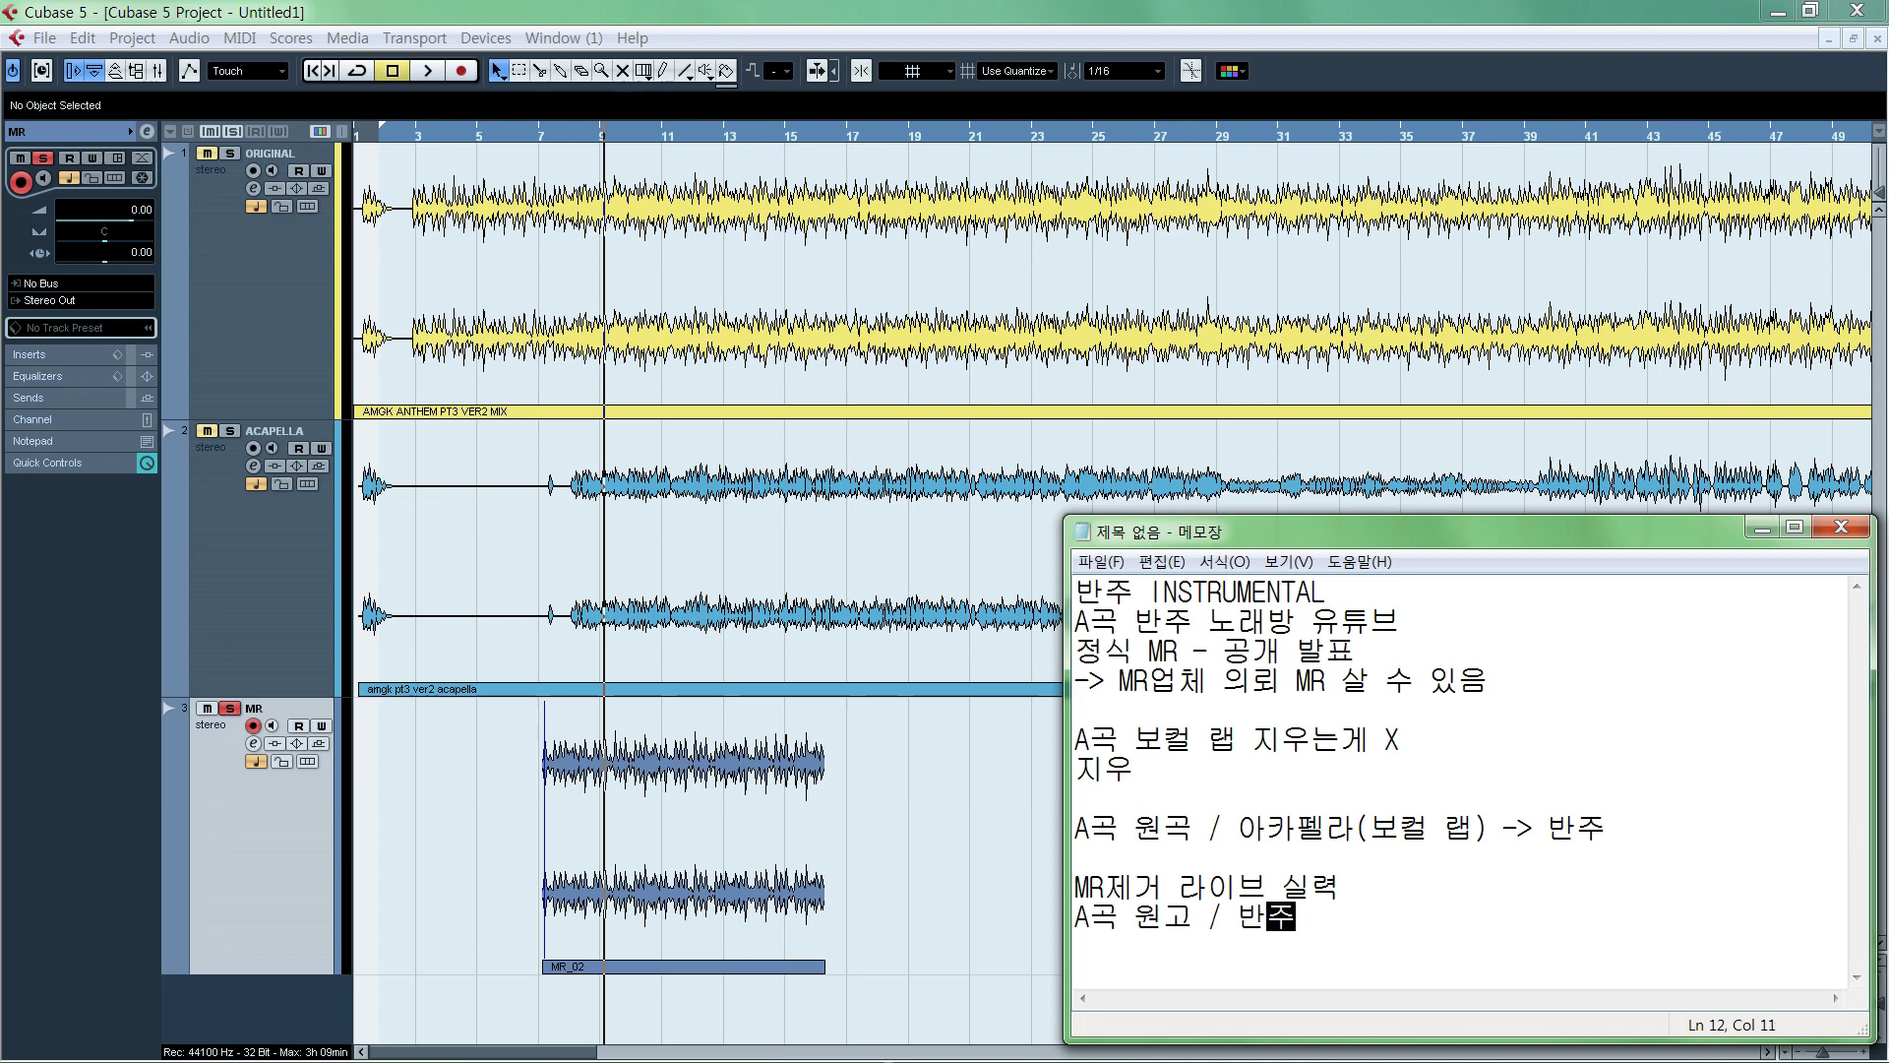
text( ㅓ> 보)
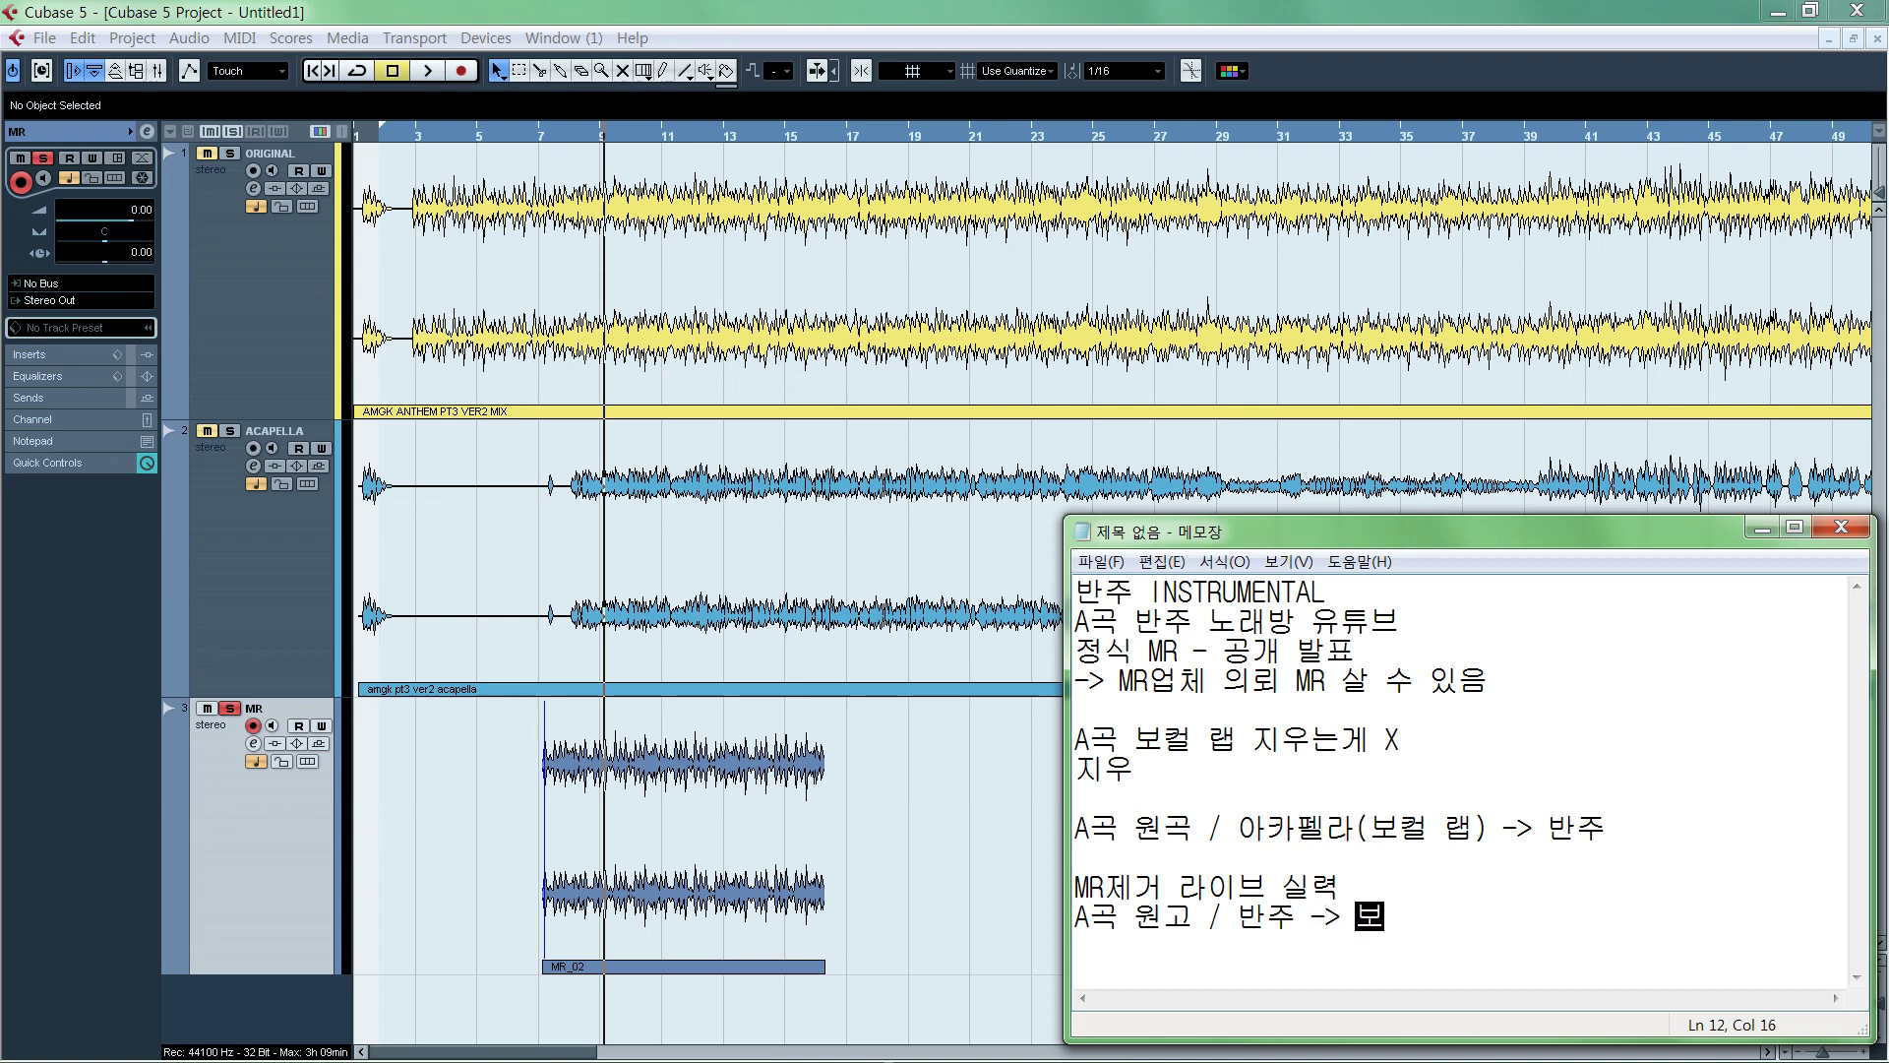
text(컬 래ㅂ)
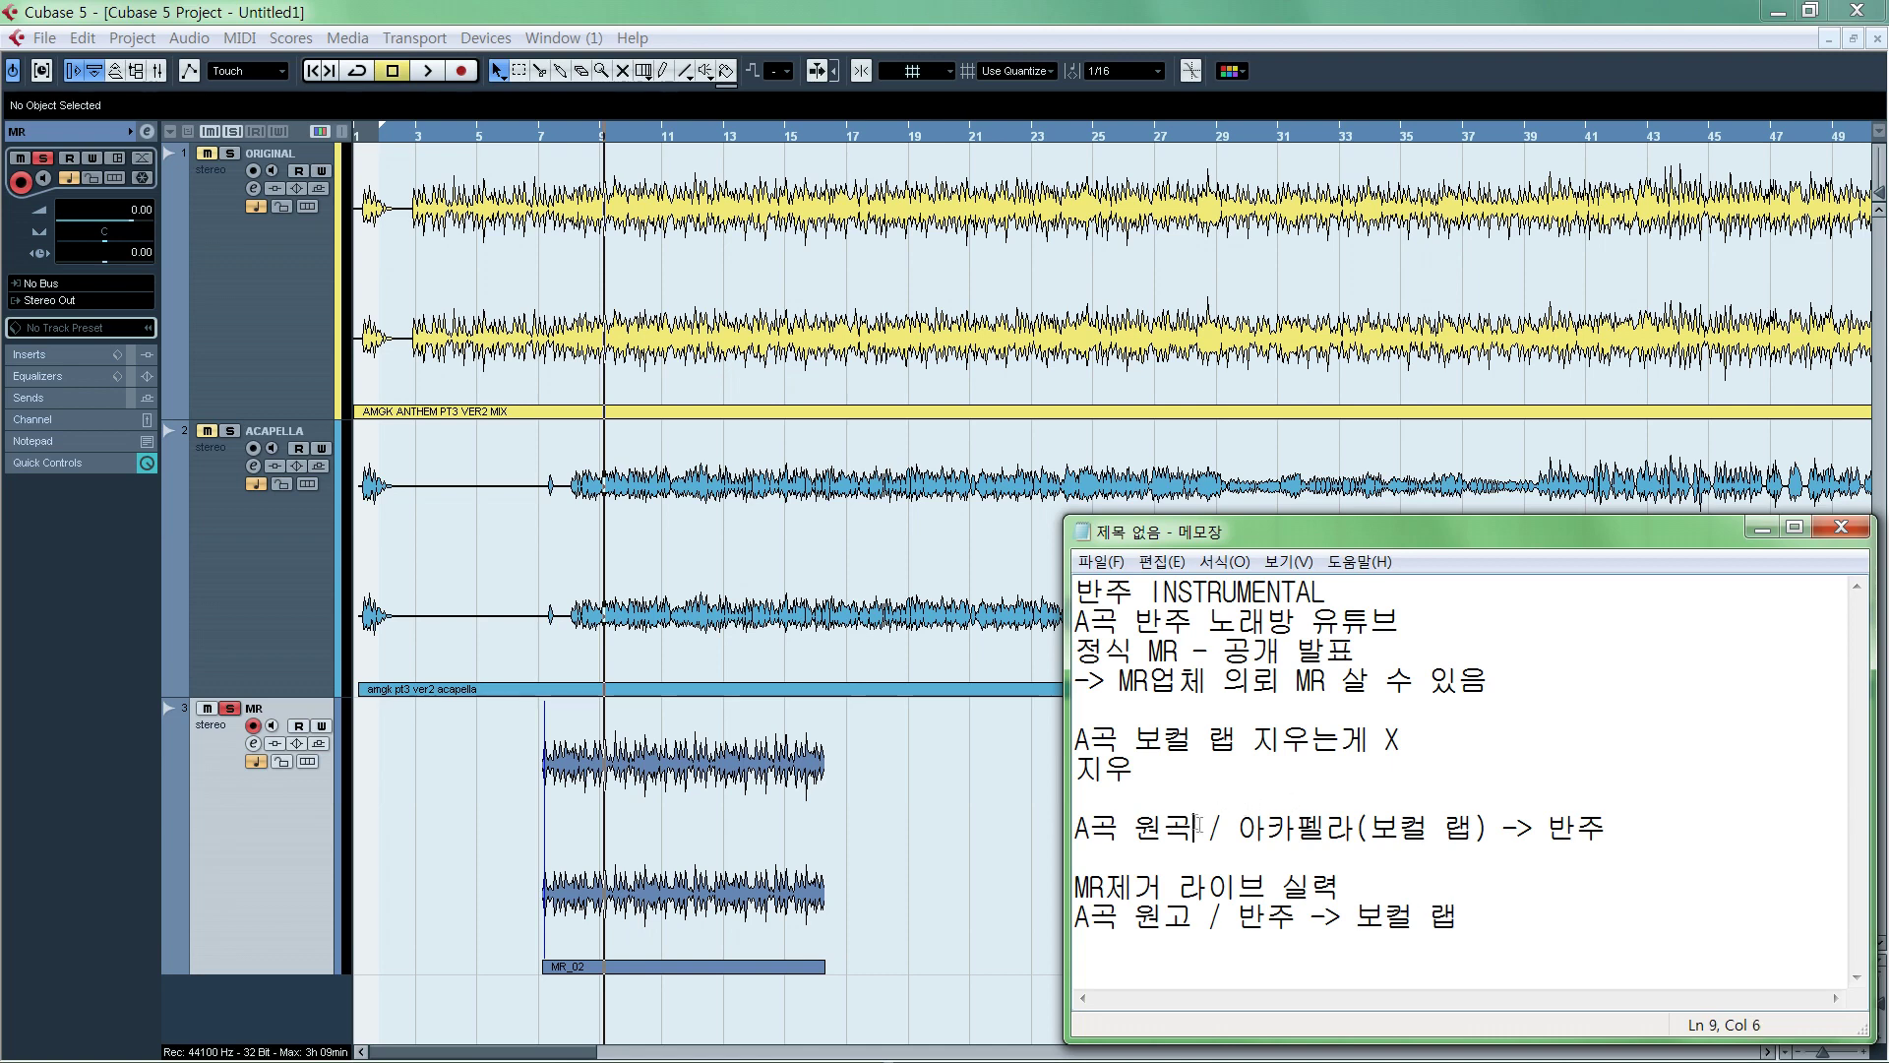
Review the two formula lines by highlighting the original song, acapella and accompaniment parts before the arrows.
drag(1194, 826, 1071, 826)
drag(1238, 829, 1489, 826)
click(1307, 829)
drag(1240, 829, 1505, 828)
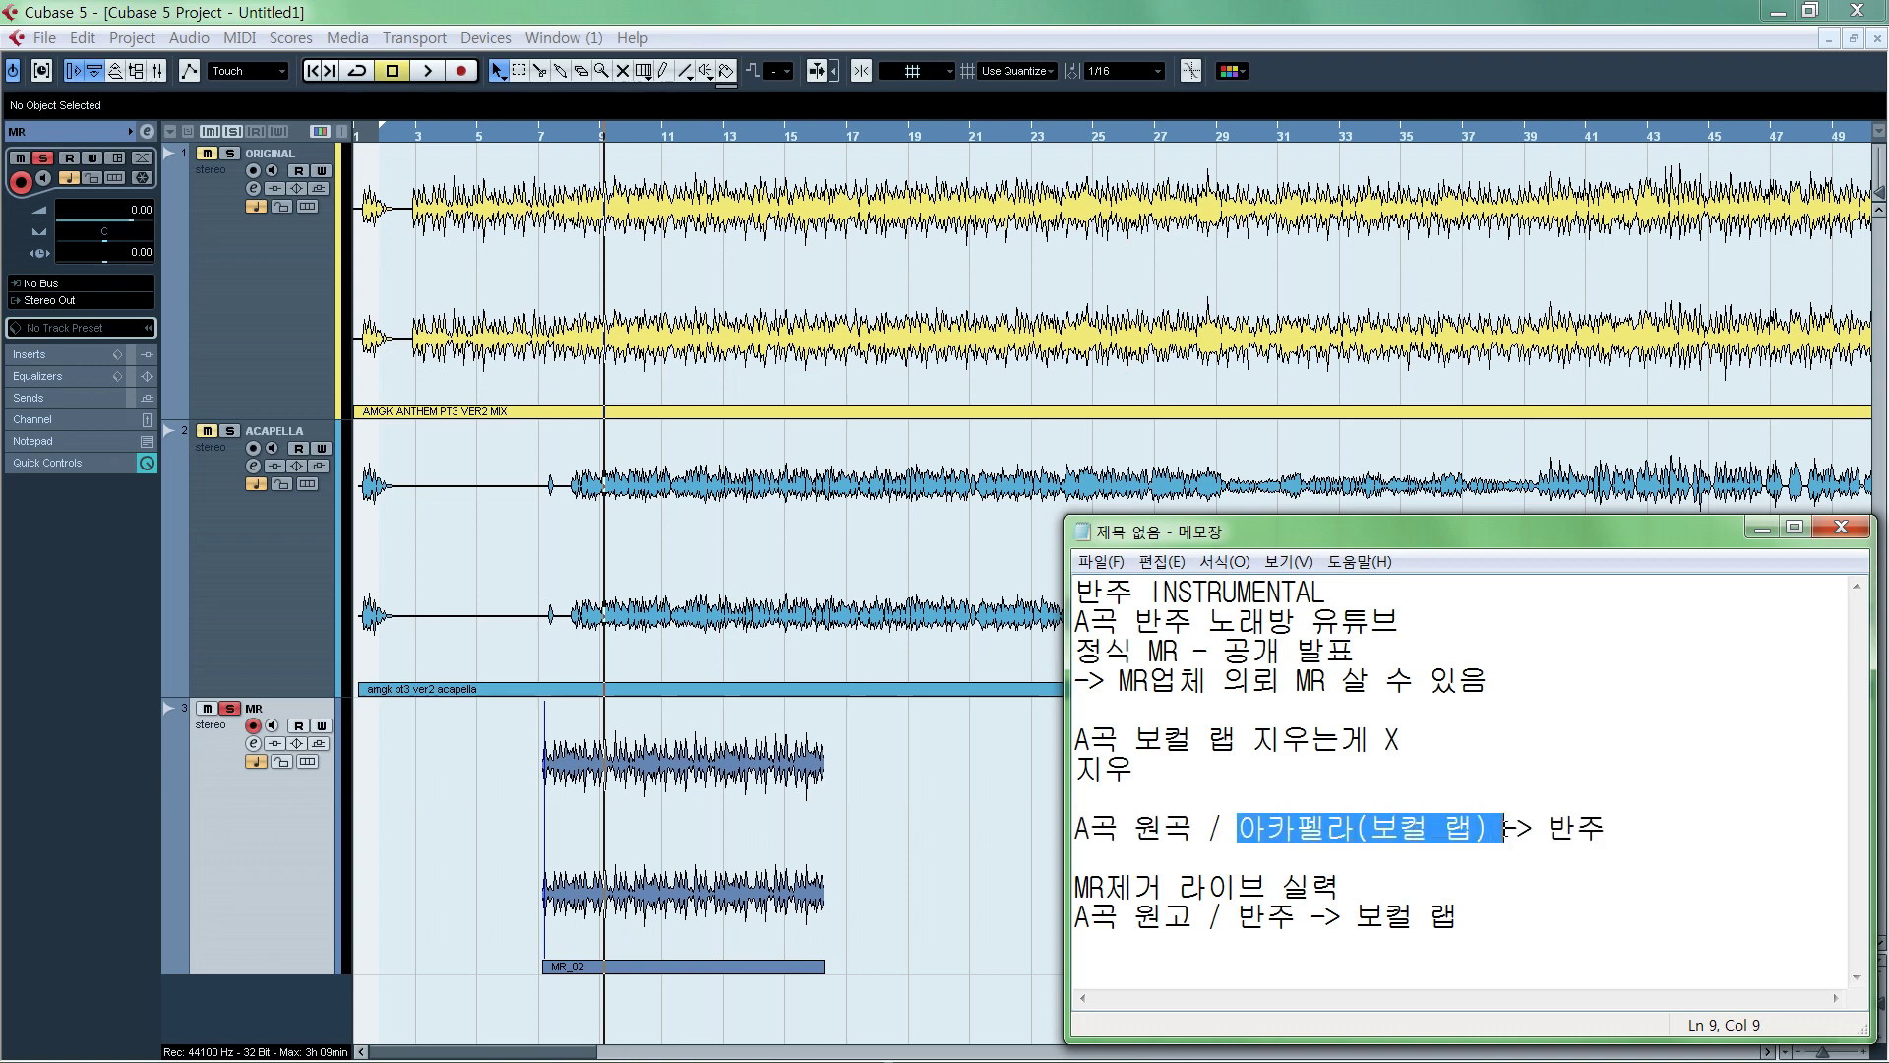
click(1373, 828)
drag(1241, 827, 1496, 825)
click(1244, 802)
drag(1065, 836, 1494, 825)
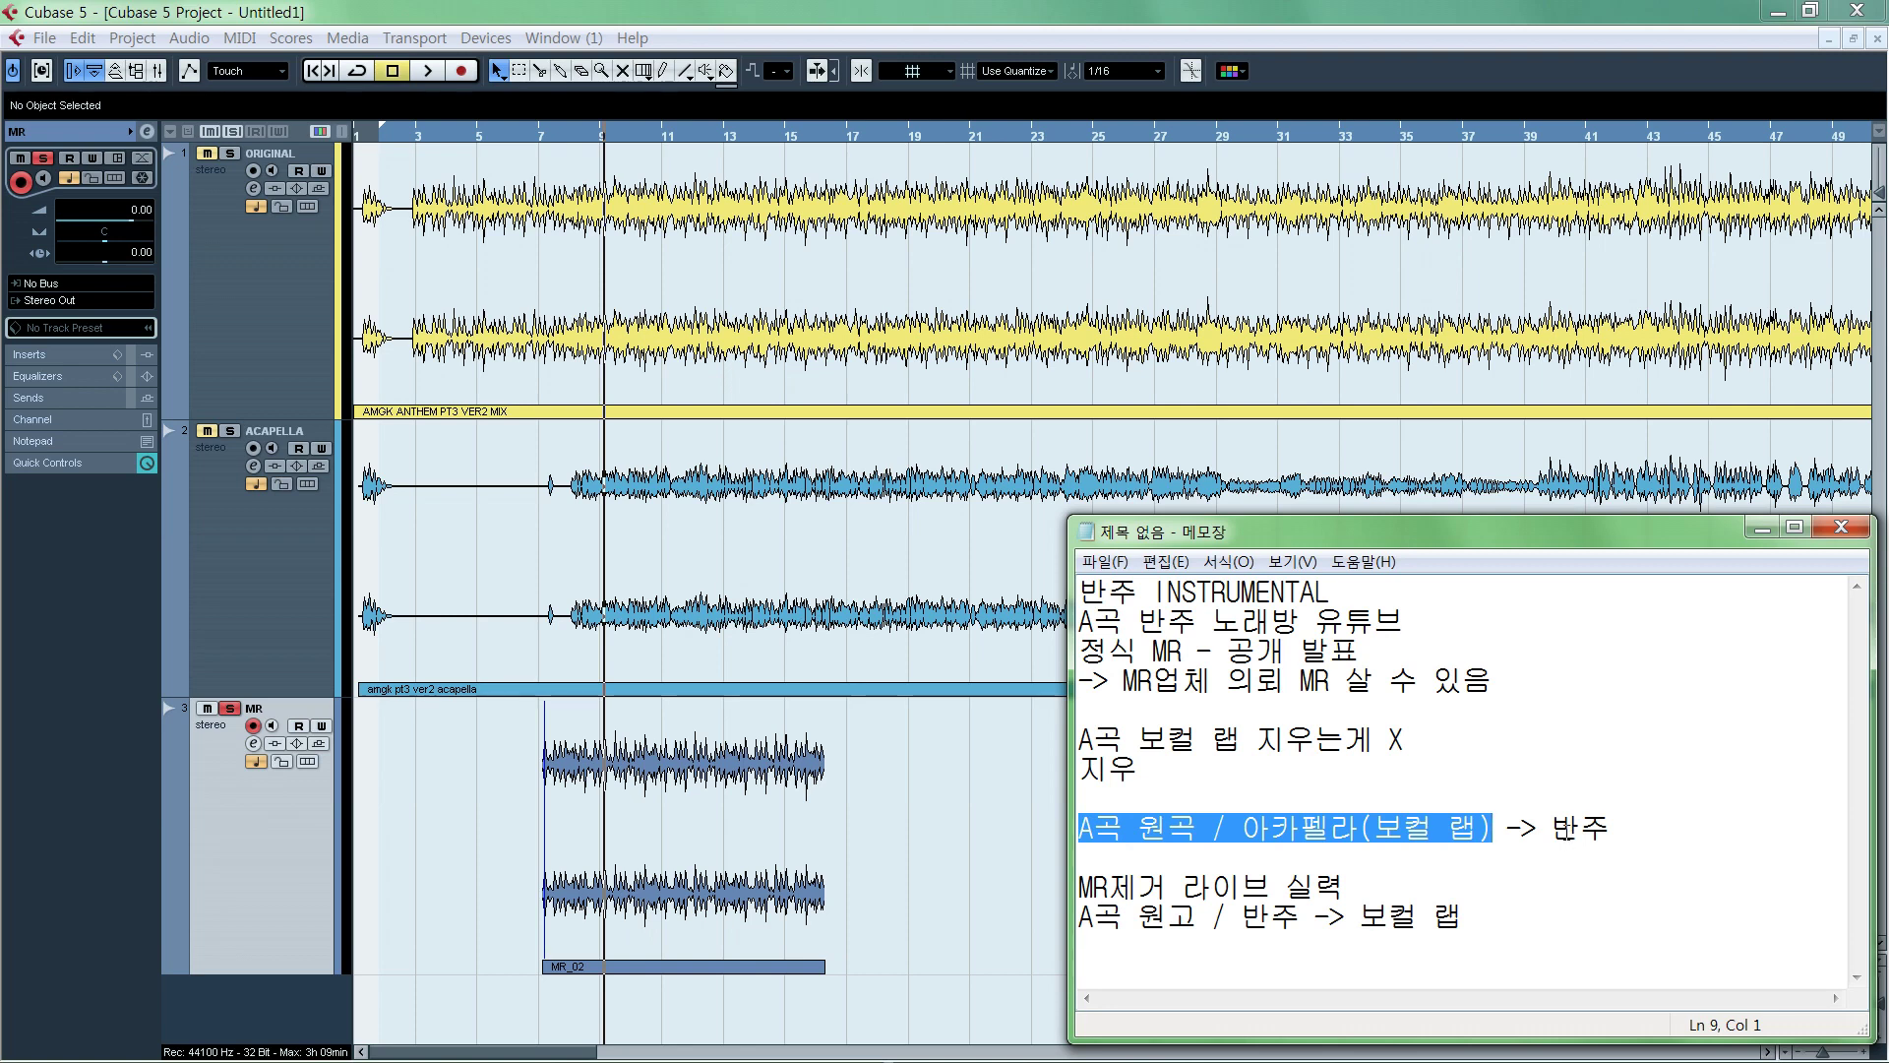
click(1524, 830)
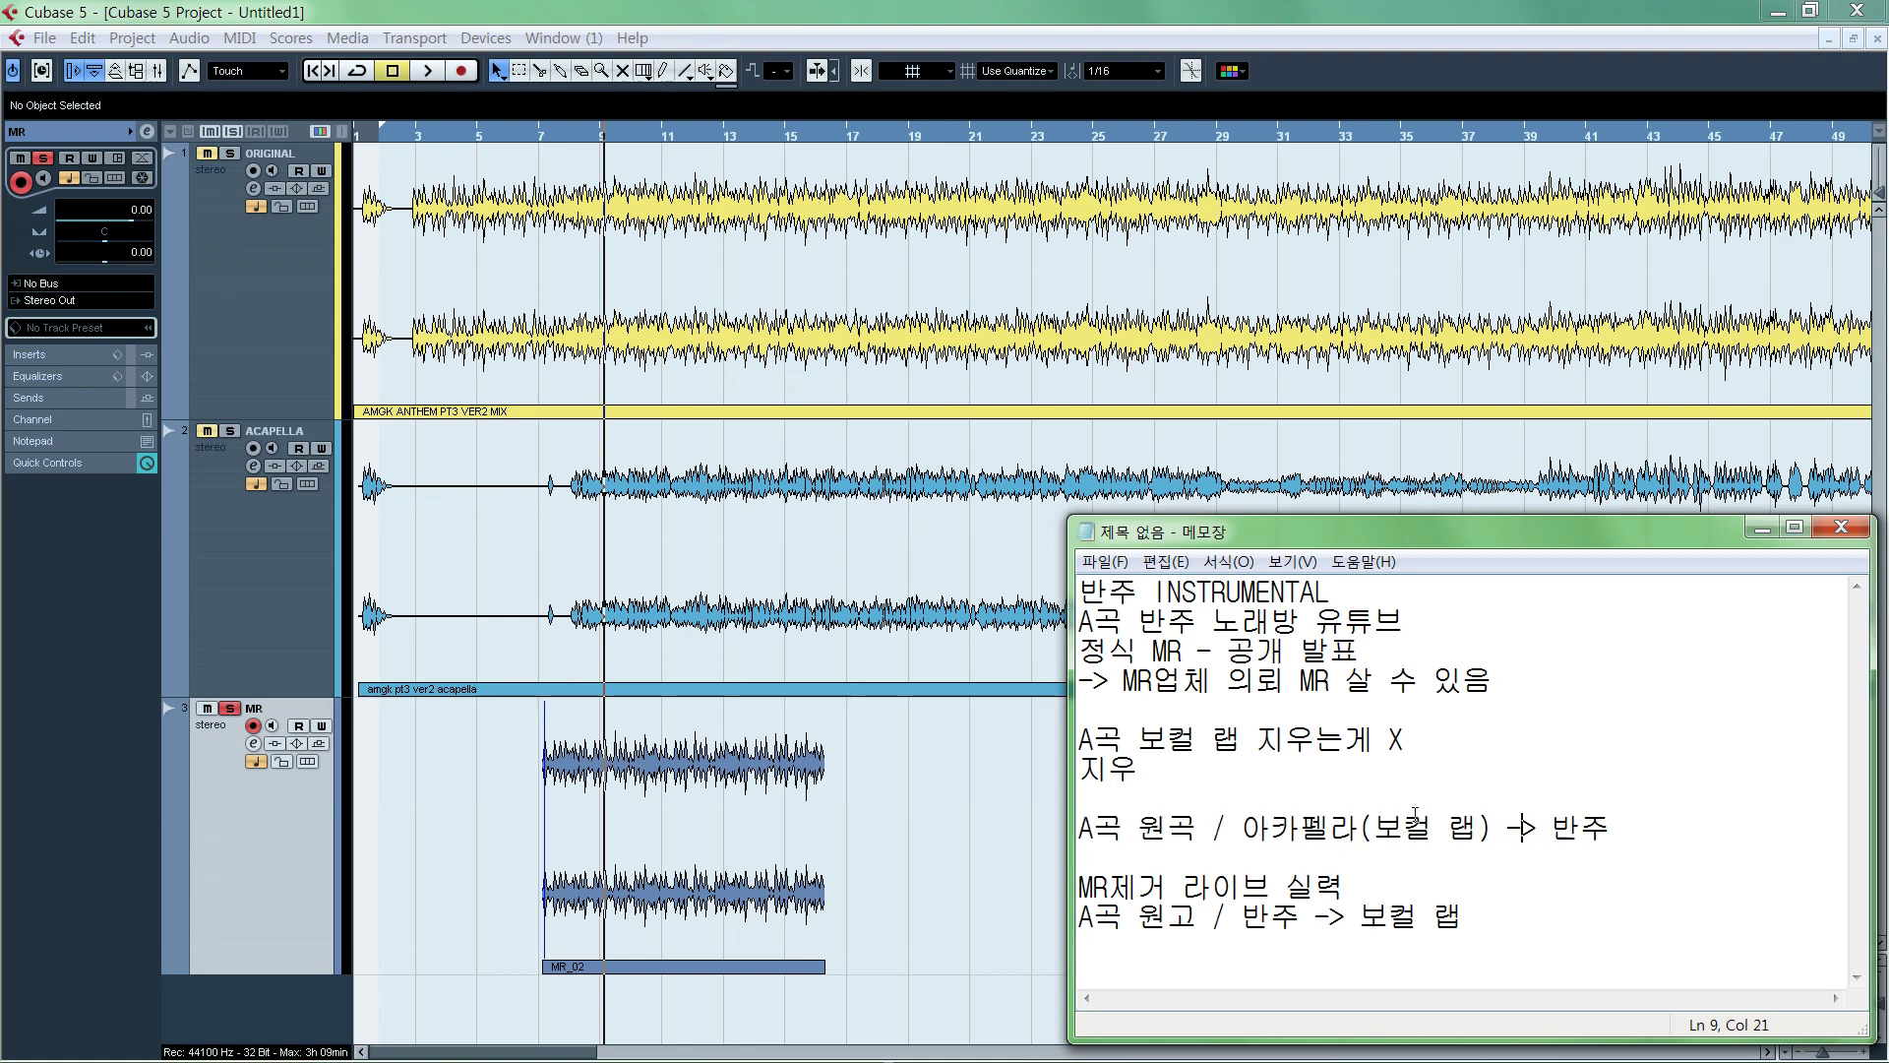
drag(1080, 829, 1495, 830)
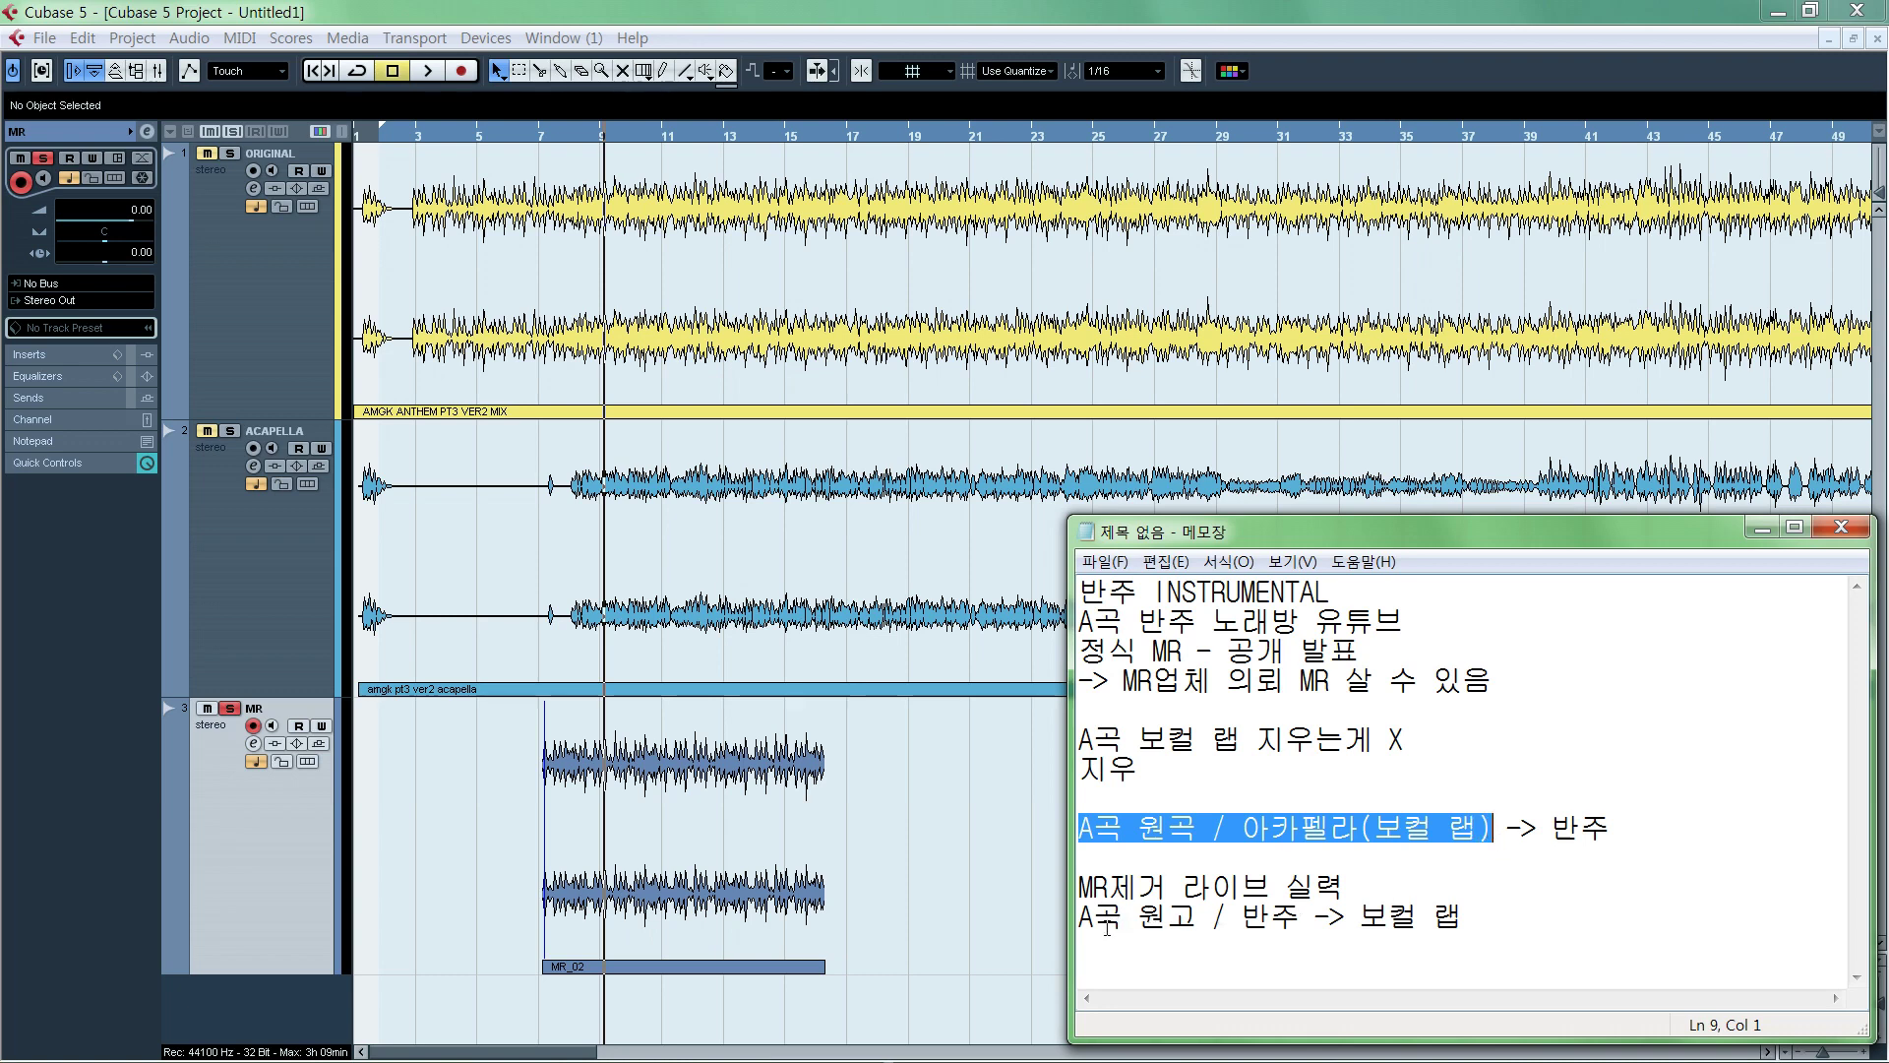
drag(1080, 916, 1301, 915)
Correct "원고" to "원곡" in the last line of the notes and shift the Notepad window slightly.
click(1174, 913)
key(Delete)
text(고)
key(BackSpace)
key(BackSpace)
text(ㄱ고)
key(BackSpace)
key(BackSpace)
key(BackSpace)
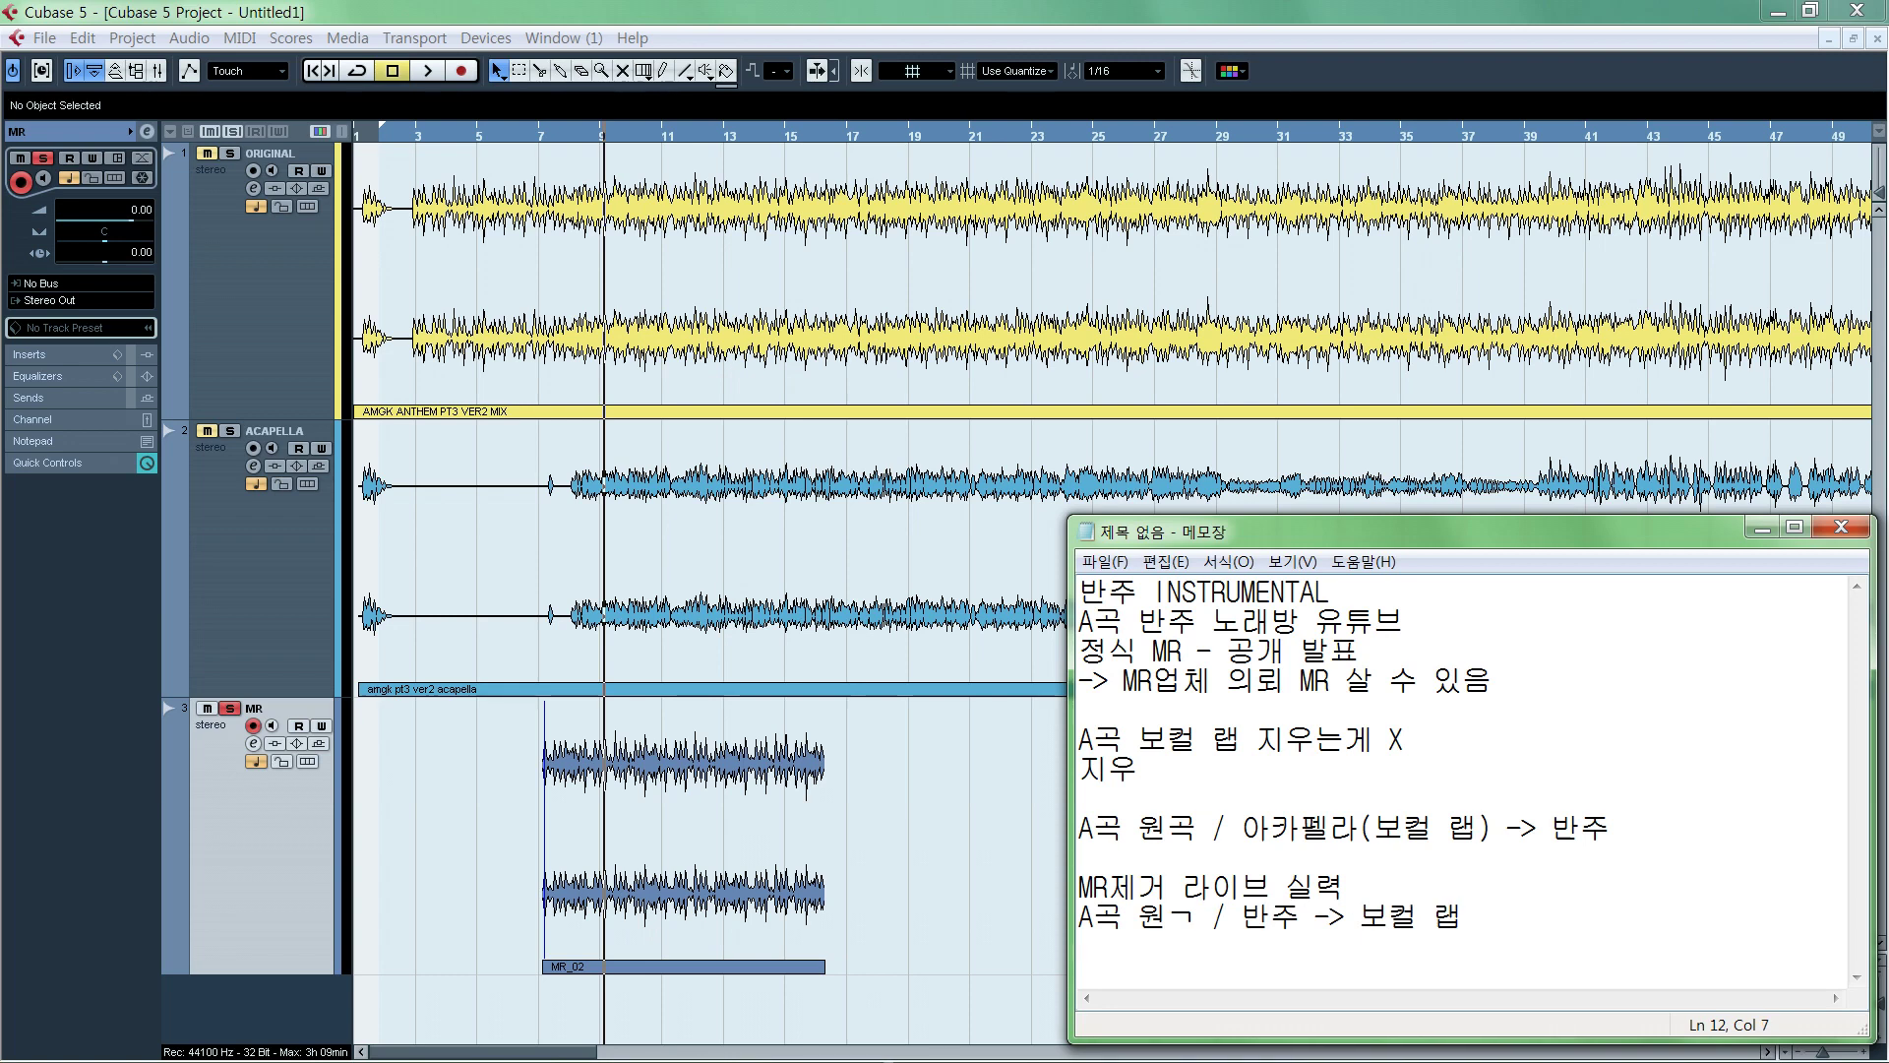
text(곡)
click(1501, 913)
drag(1374, 537, 1296, 547)
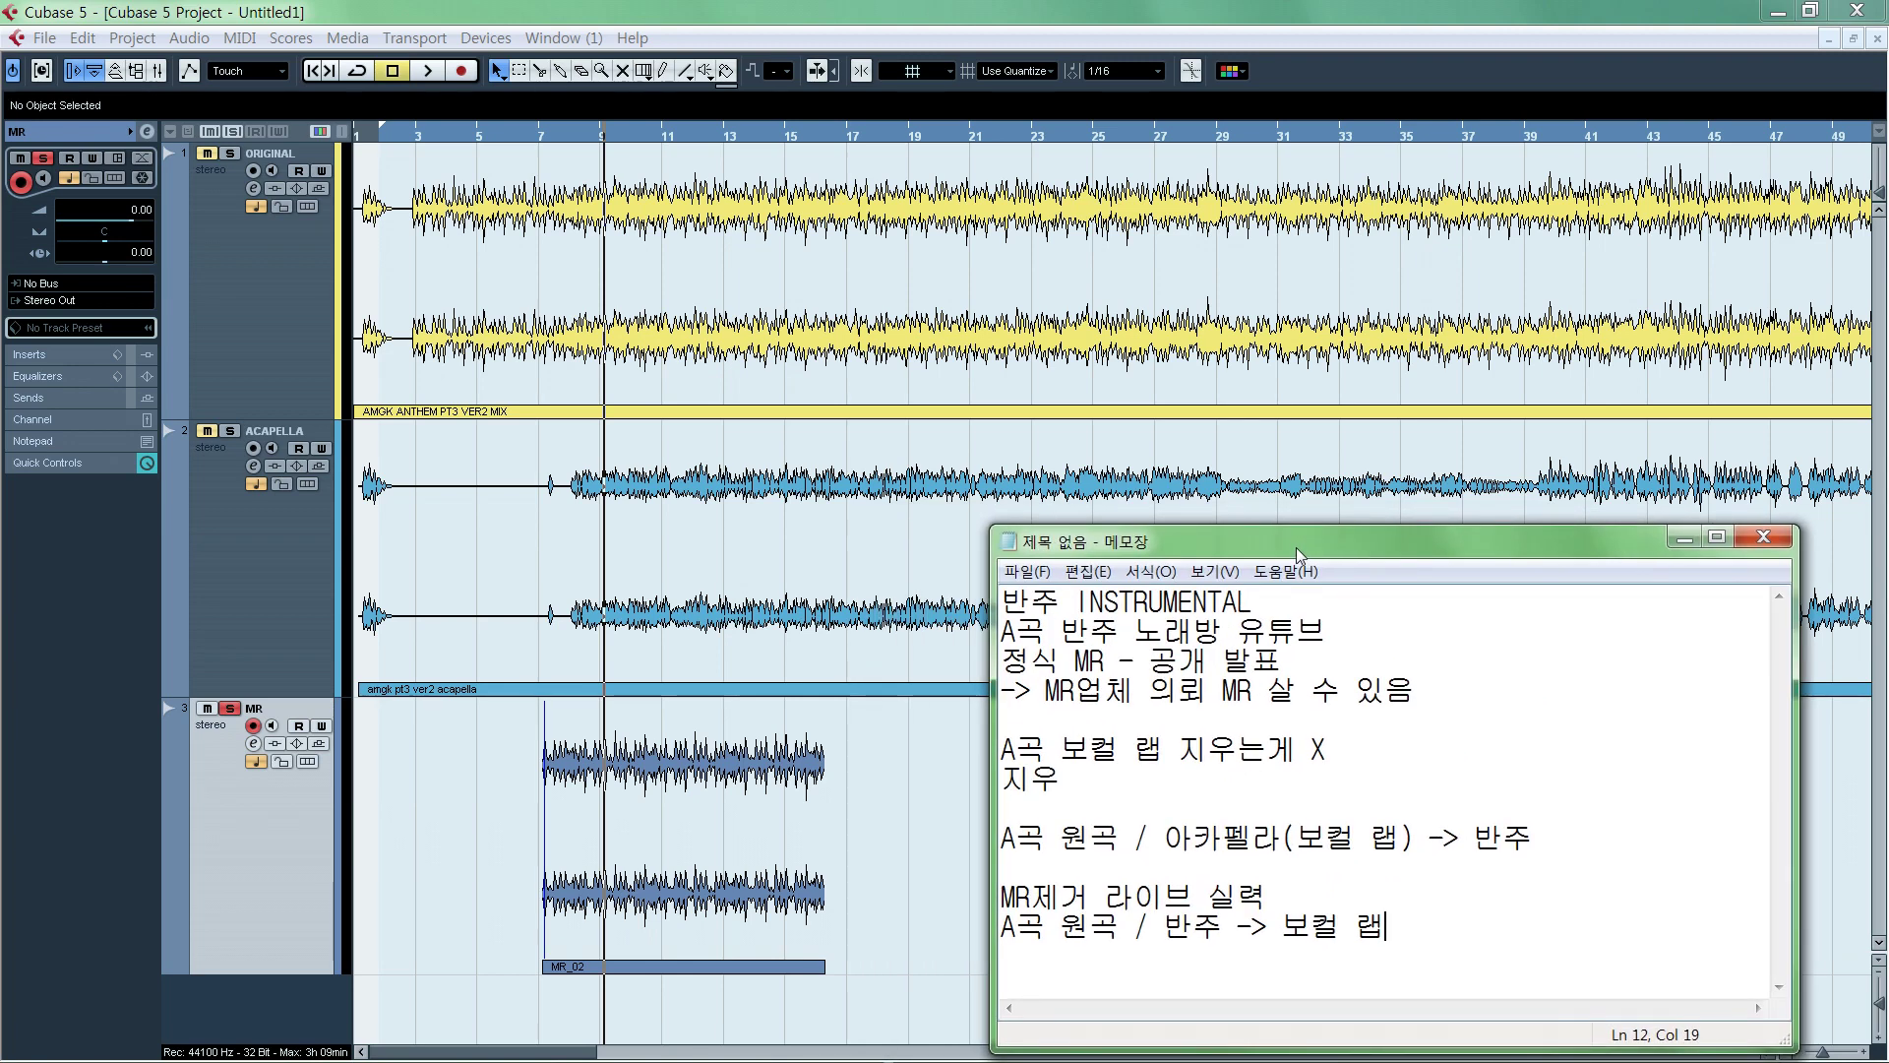